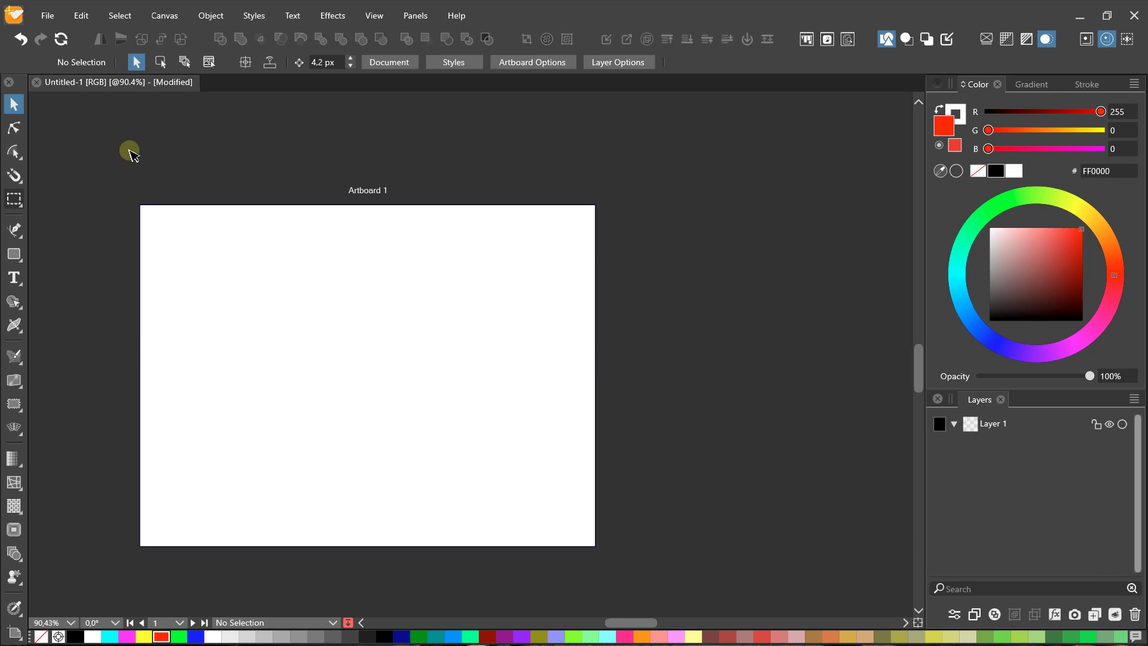
- Draw a tall, narrow red ellipse on the artboard and move it up and right
left_click_drag(251, 269, 261, 249)
scroll(312, 293, "up", 1)
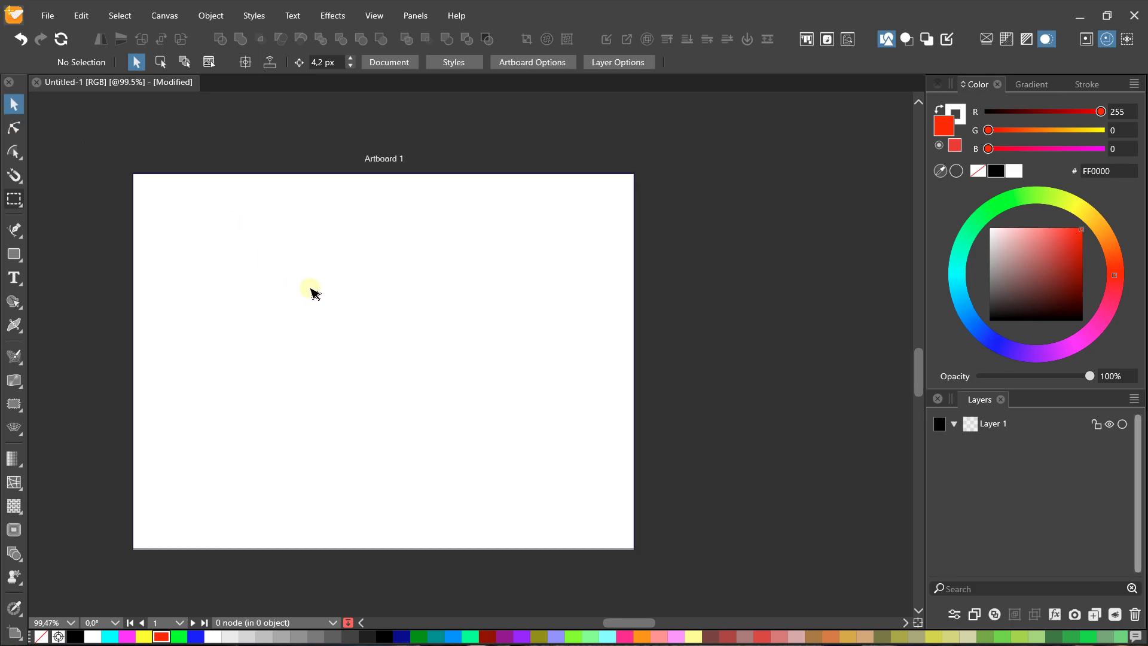
scroll(354, 269, "up", 1)
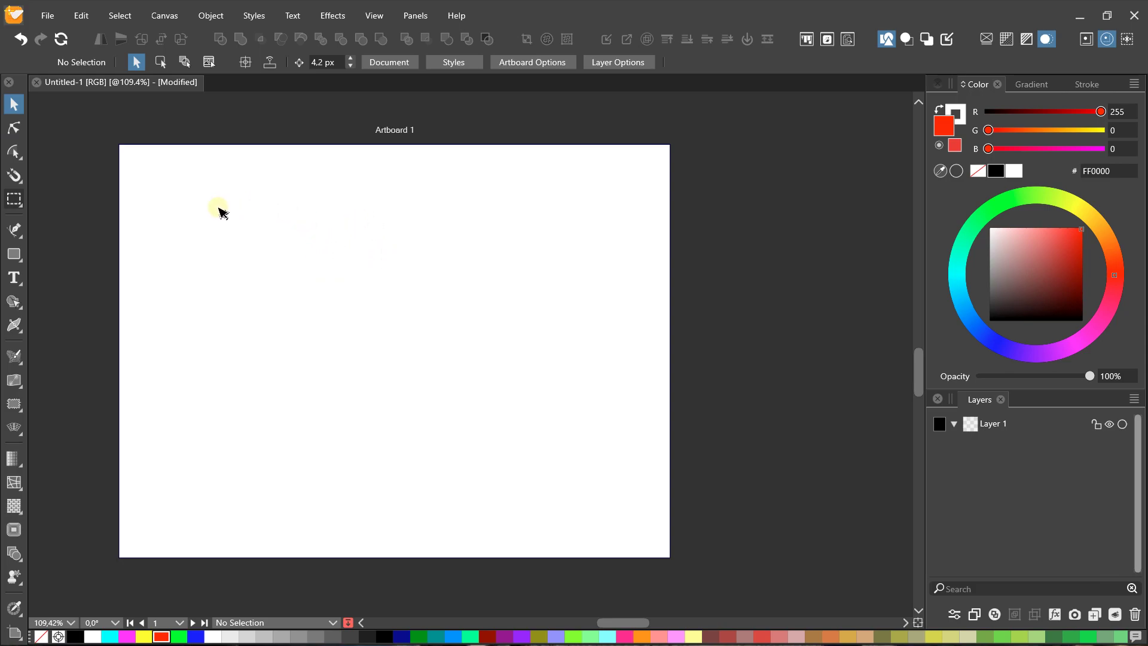
left_click(14, 254)
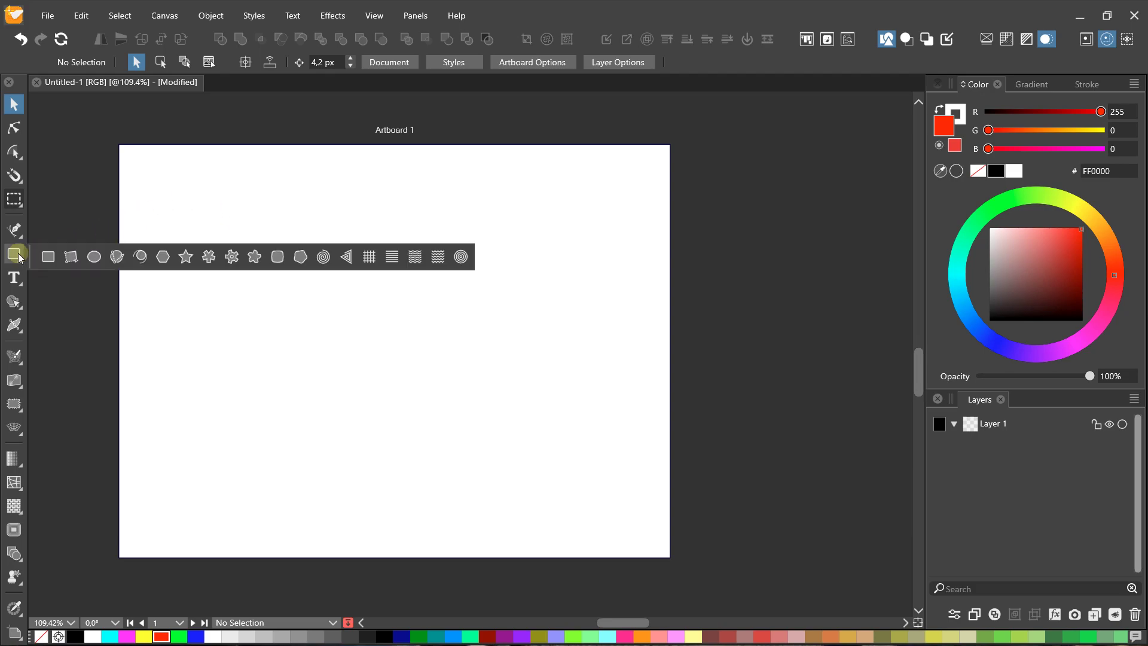
left_click(94, 257)
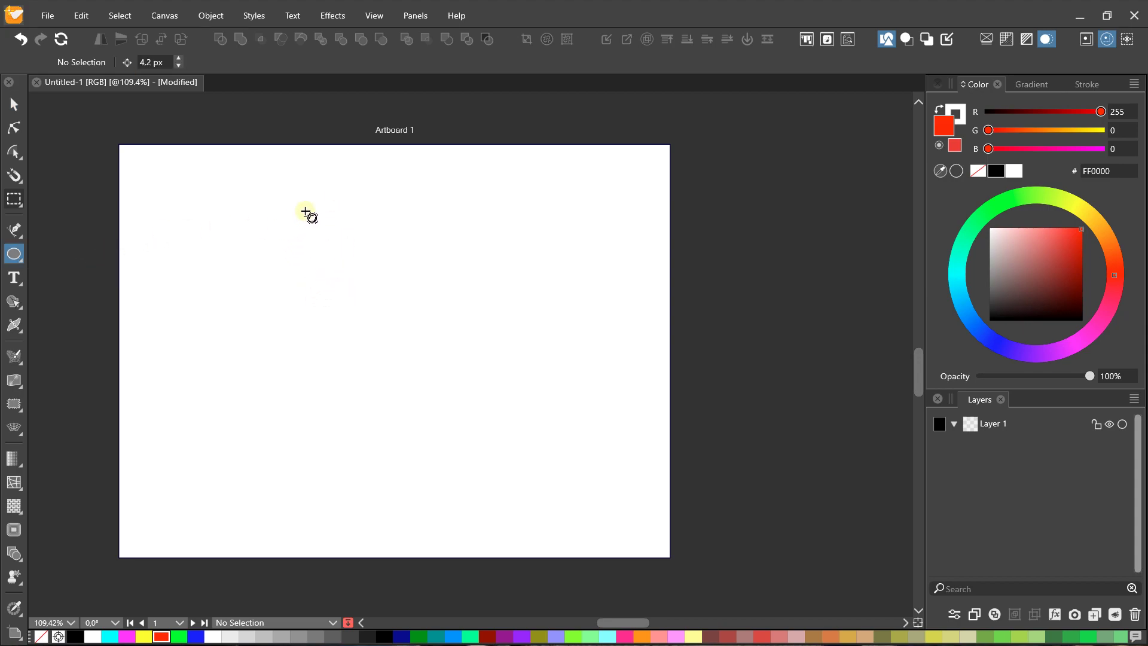
mouse_move(308, 212)
left_mouse_down()
mouse_move(349, 373)
mouse_move(425, 506)
mouse_move(425, 531)
mouse_move(380, 543)
left_mouse_up()
key("v")
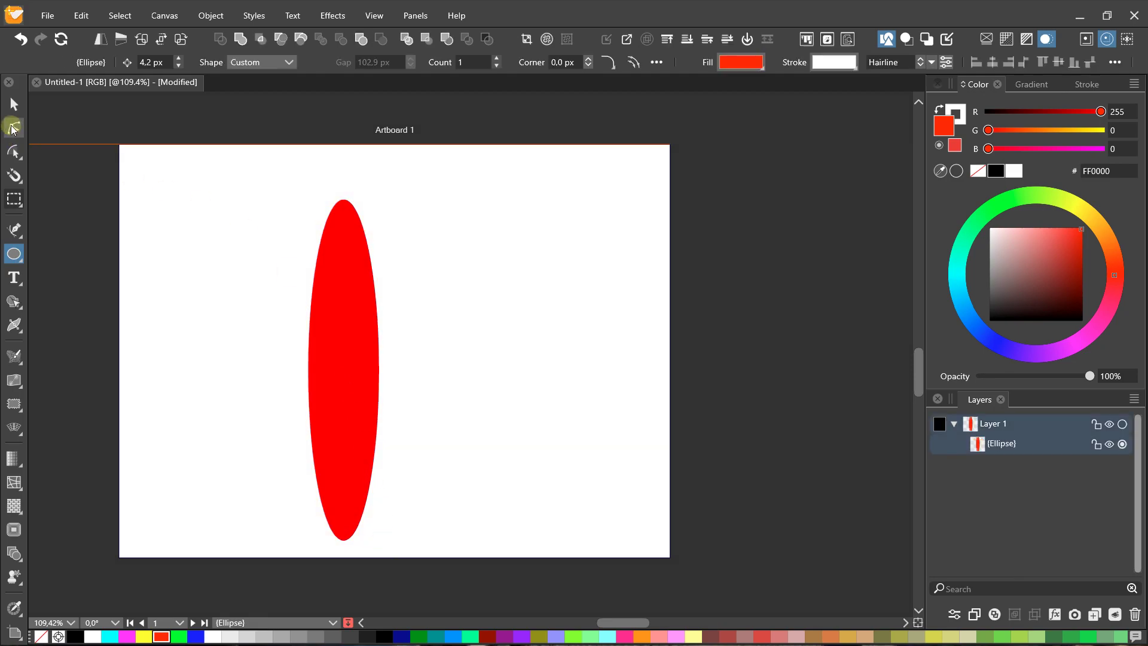
left_click_drag(320, 305, 350, 279)
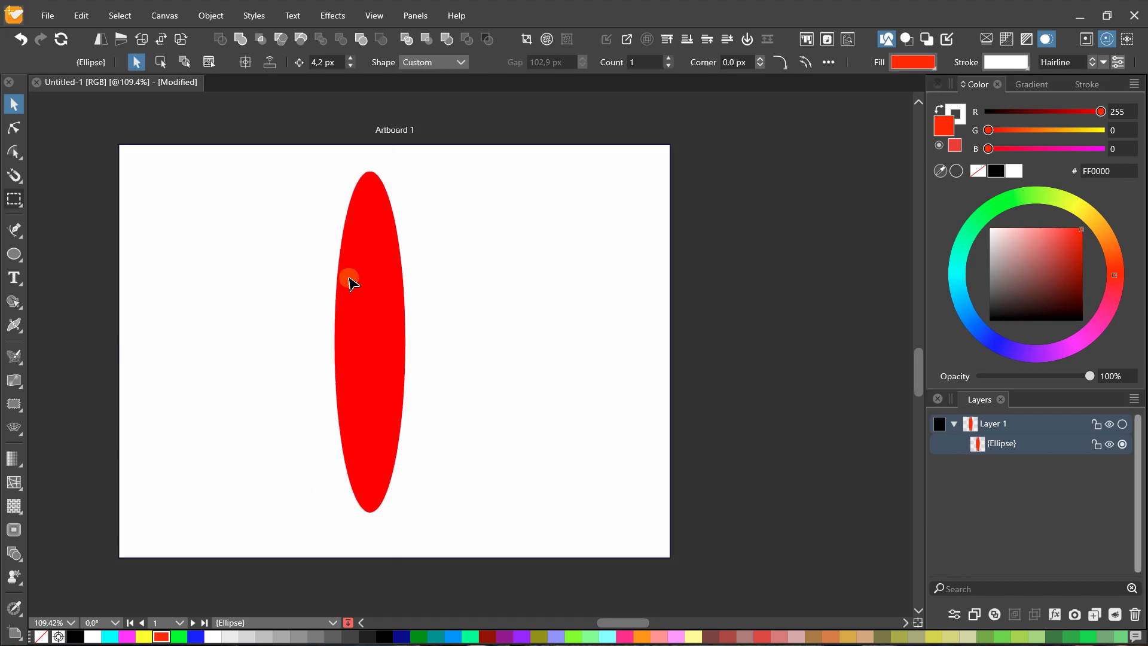
- Remove the ellipse's fill and set its stroke width to 4.1 px
left_click(914, 62)
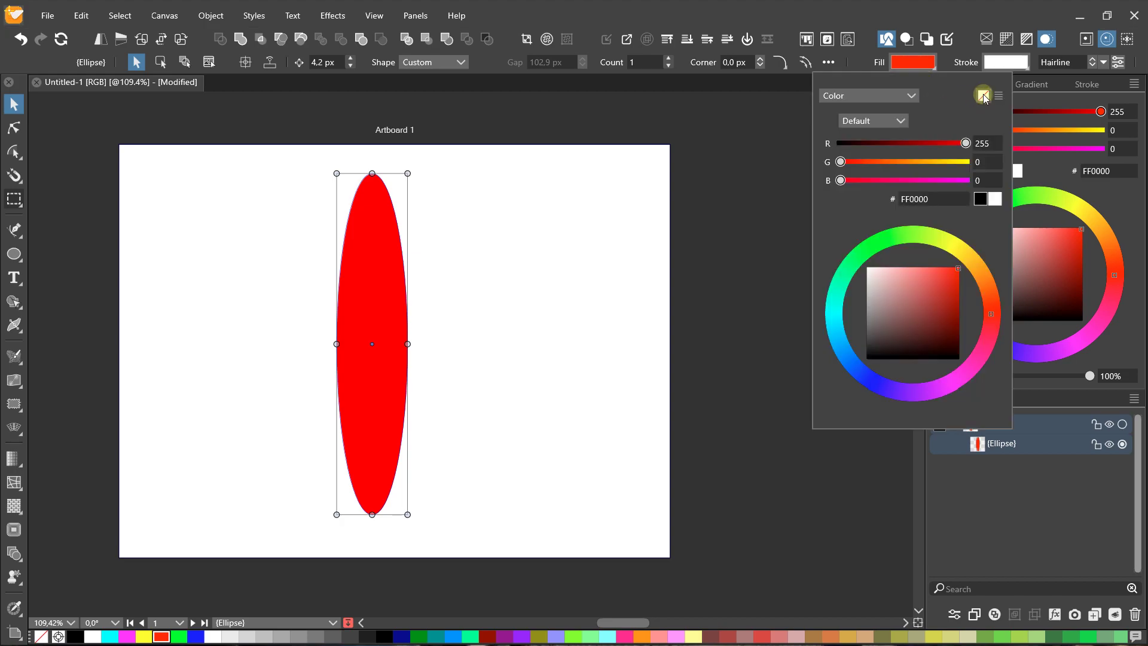
left_click(983, 96)
left_click(1007, 62)
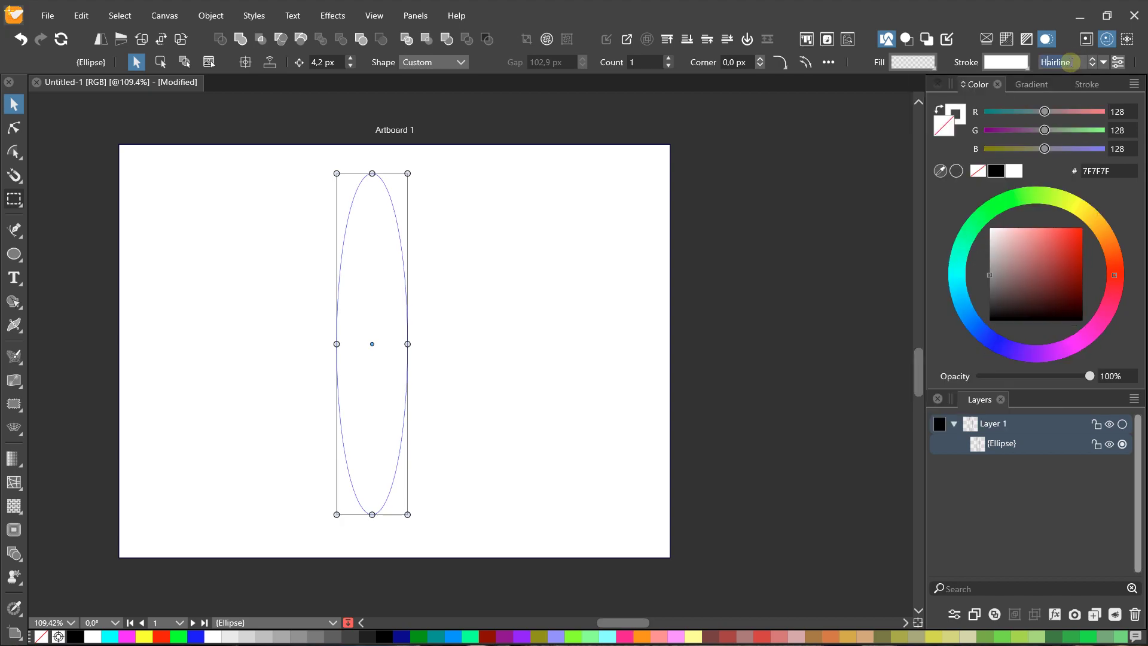
left_click(1091, 62)
left_click(824, 66)
left_click_drag(824, 66, 830, 64)
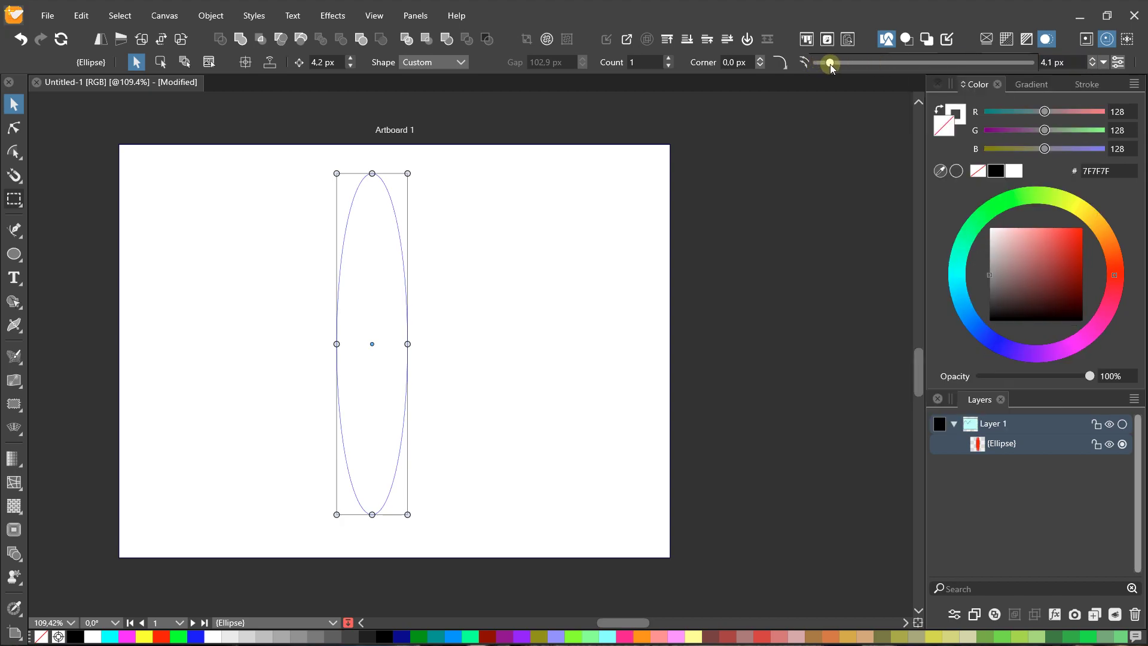
- Make the ellipse's outline black and move it toward the artboard centre
left_click(275, 199)
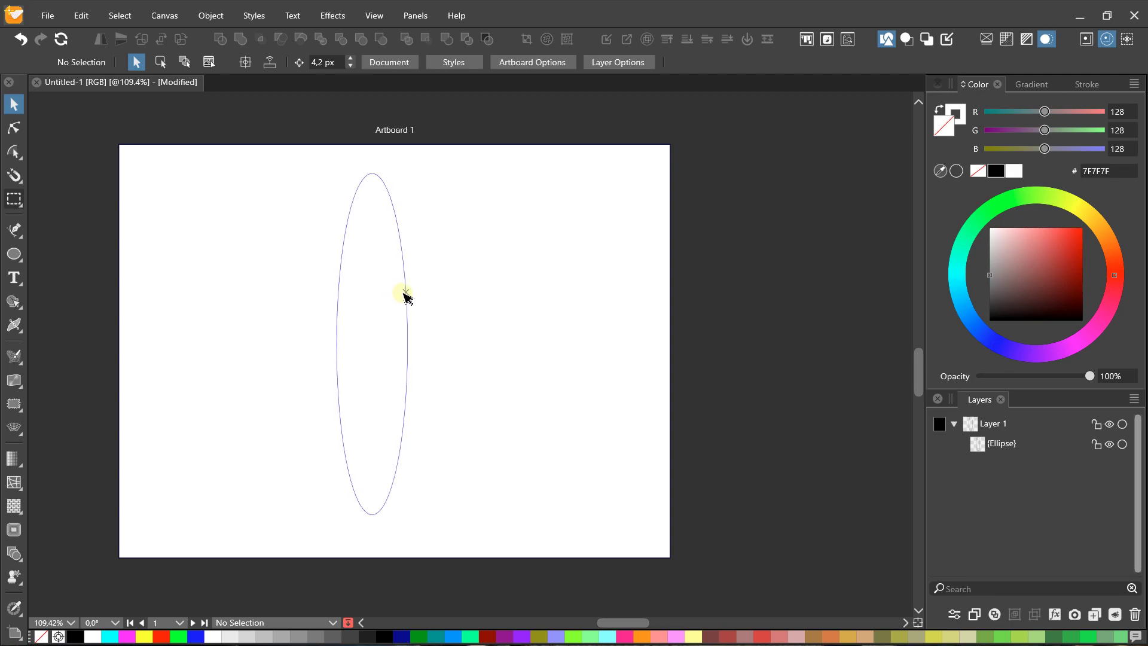
left_click(407, 302)
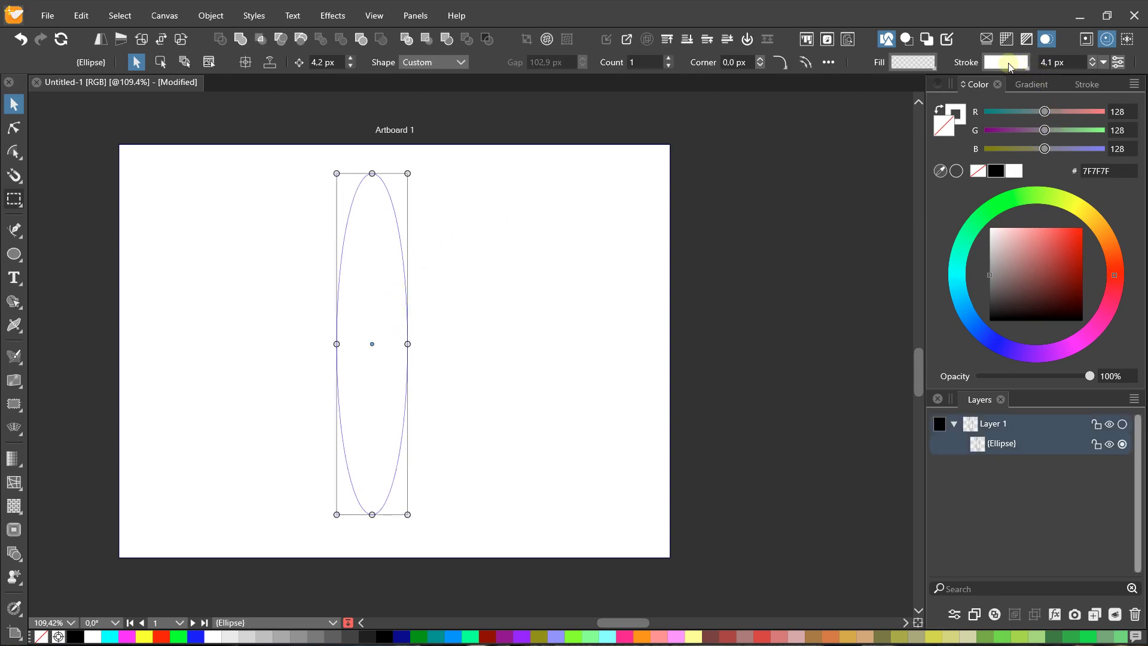
left_click(1006, 62)
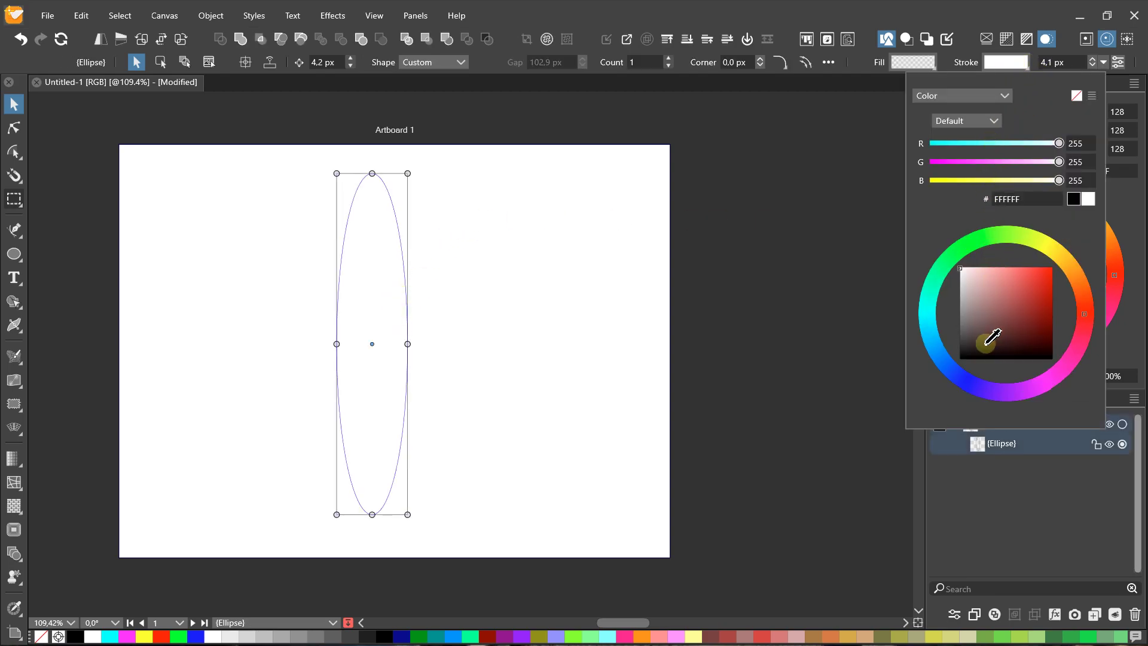
left_click_drag(985, 337, 893, 386)
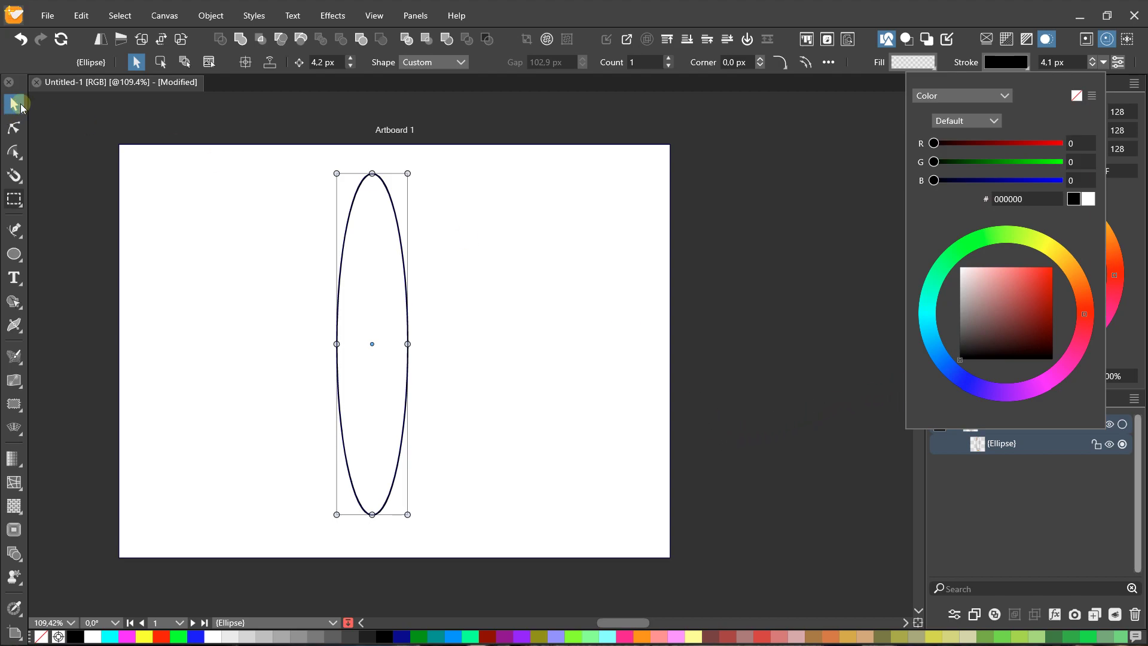
left_click(285, 223)
scroll(368, 274, "up", 1)
left_click_drag(404, 277, 392, 285)
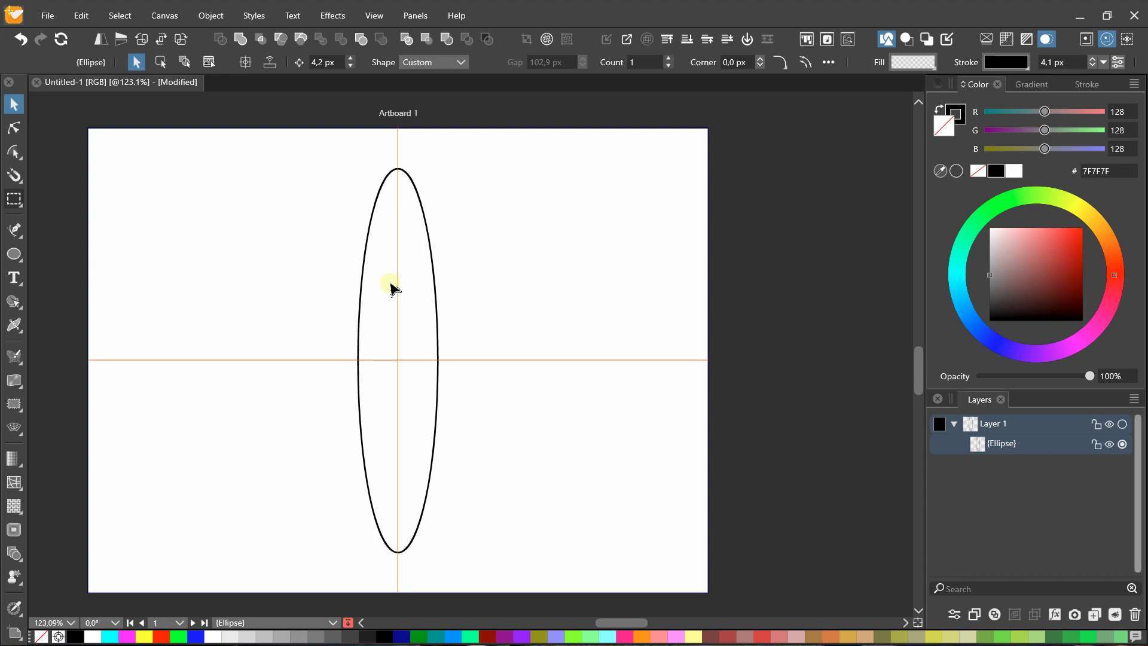
- Duplicate the centred ellipse and rotate the copy 90° across the original
left_click_drag(392, 286, 390, 290)
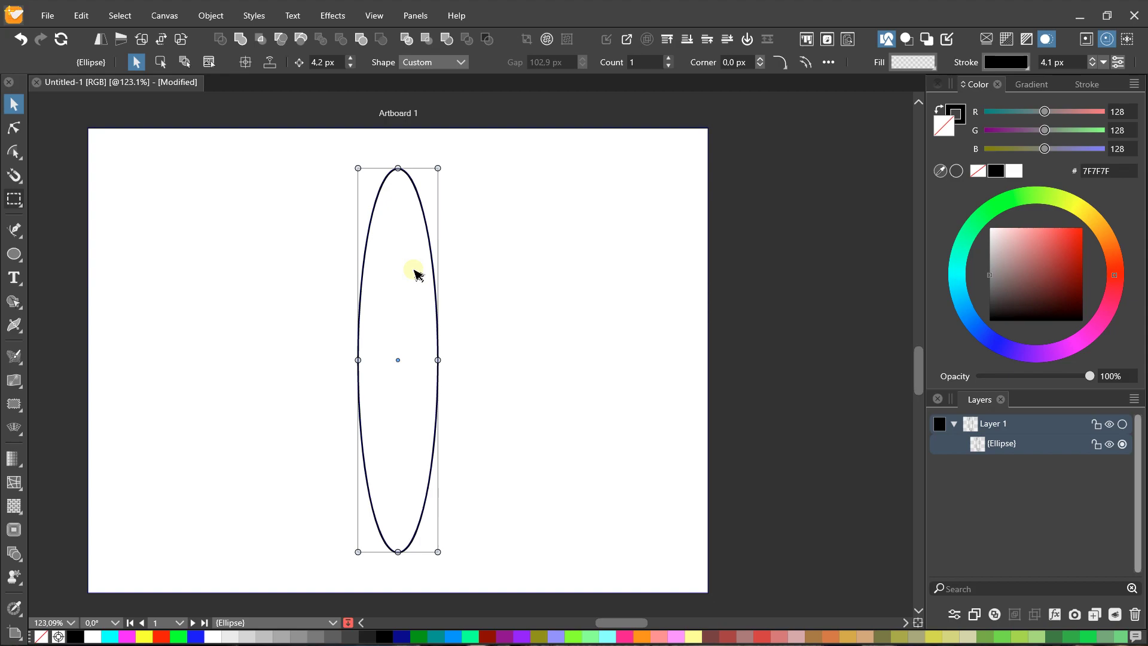
key("ctrl+d")
left_click_drag(414, 275, 526, 257)
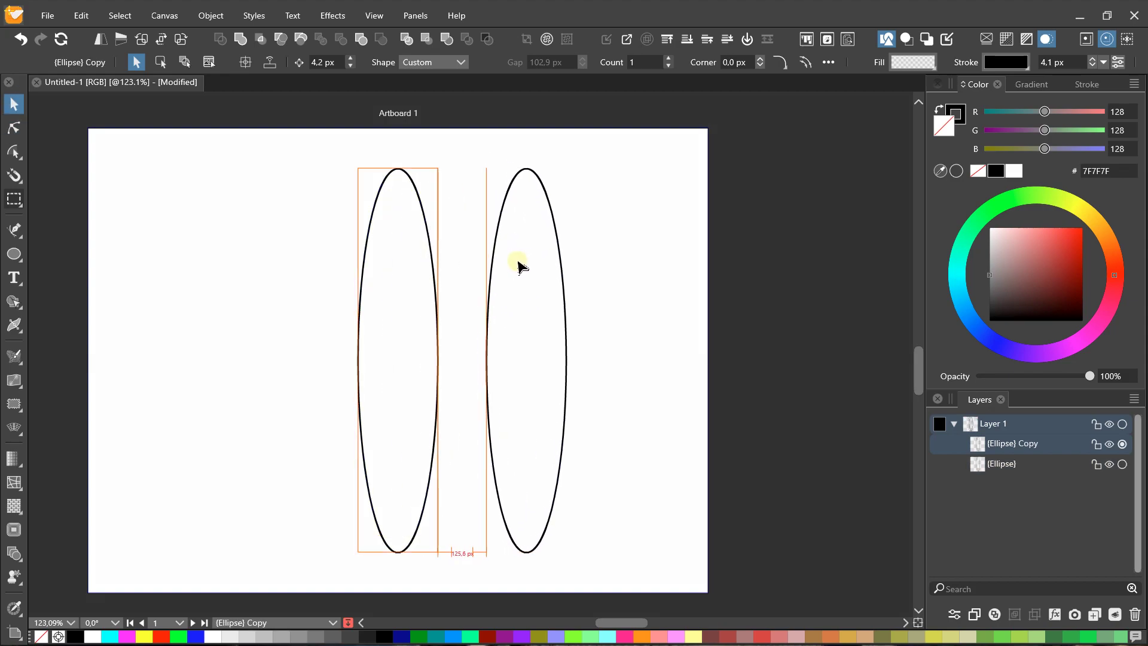
mouse_move(575, 160)
left_mouse_down()
mouse_move(652, 251)
mouse_move(687, 361)
left_mouse_up()
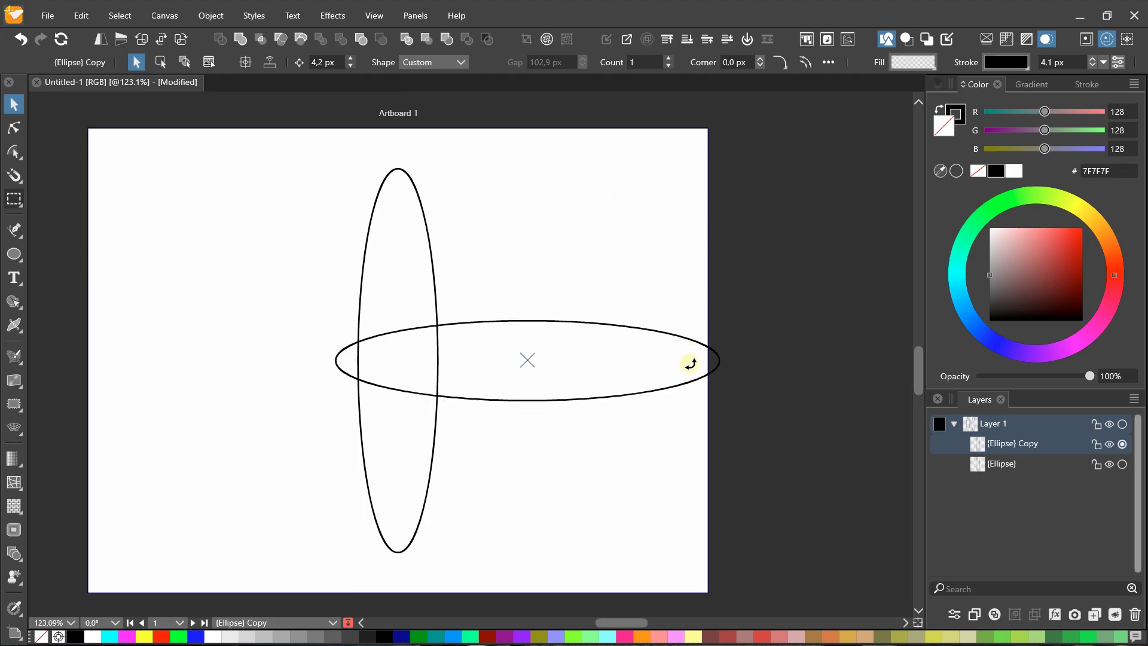
left_click_drag(549, 373, 413, 369)
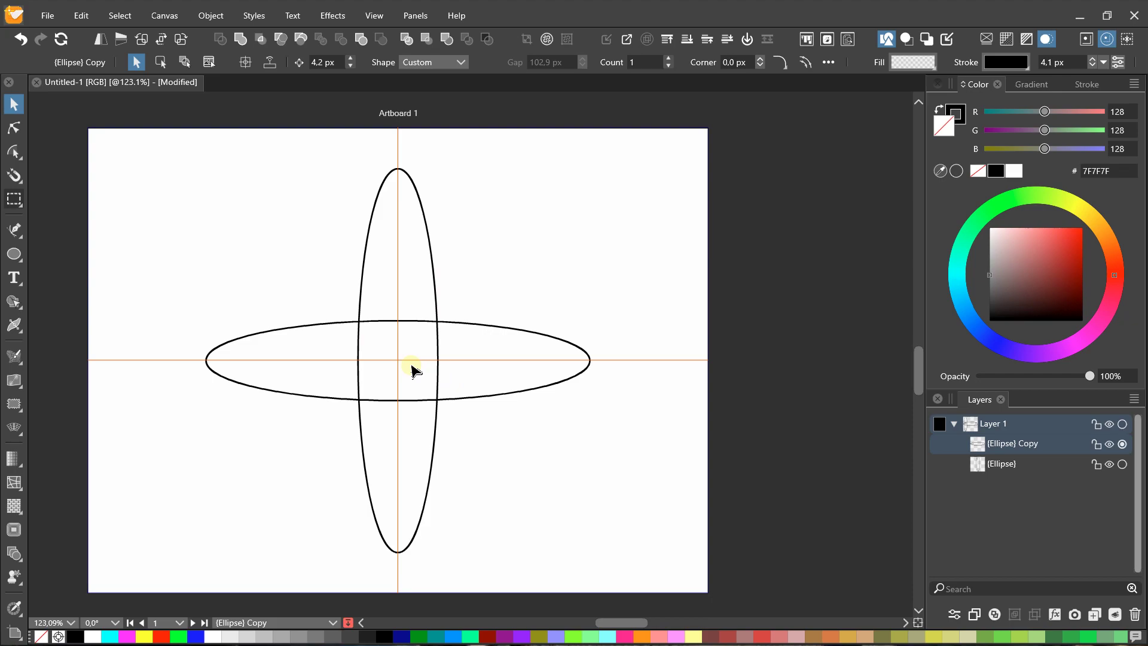
- Select both crossed ellipses together and duplicate the pair with Ctrl+D
left_click(473, 251)
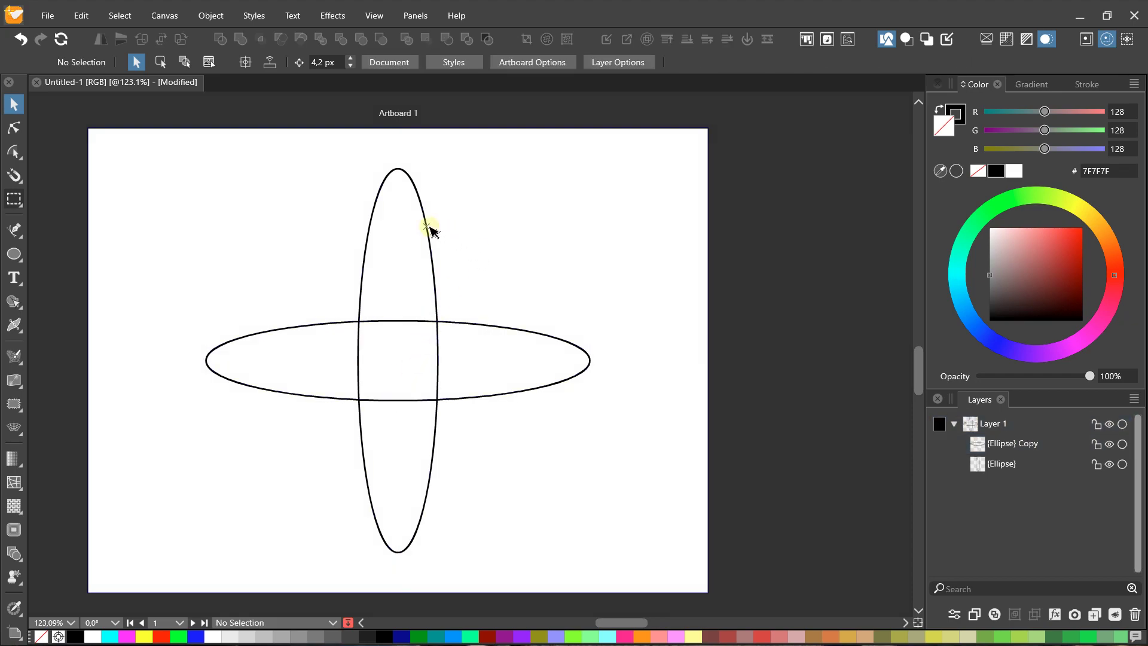
left_click(454, 323)
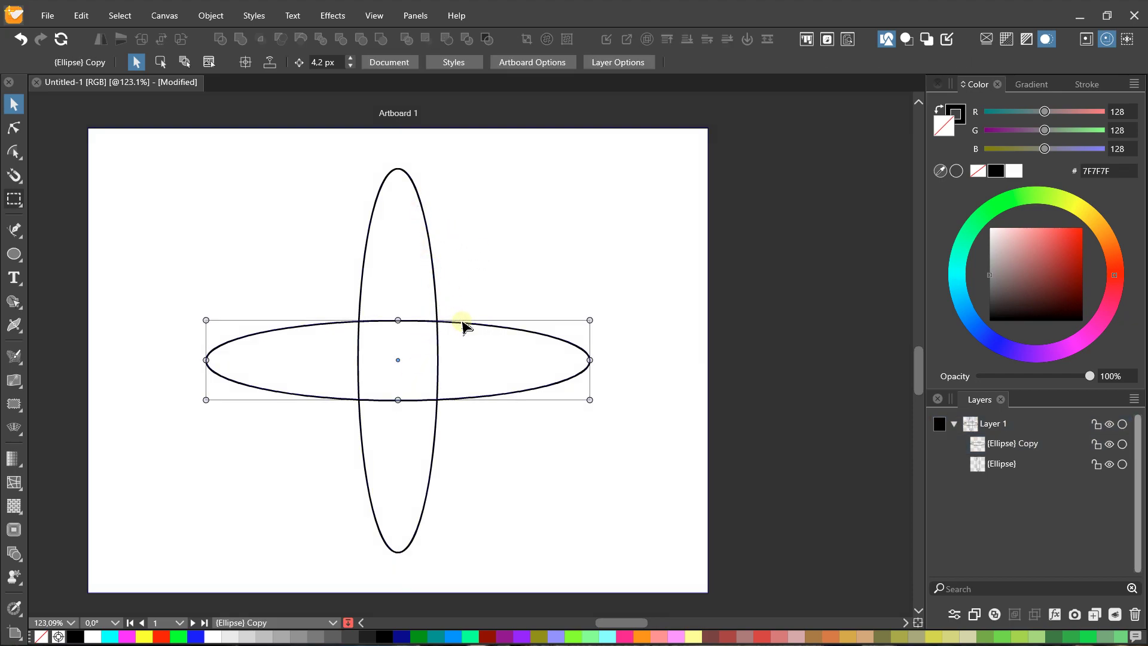
left_click(418, 200)
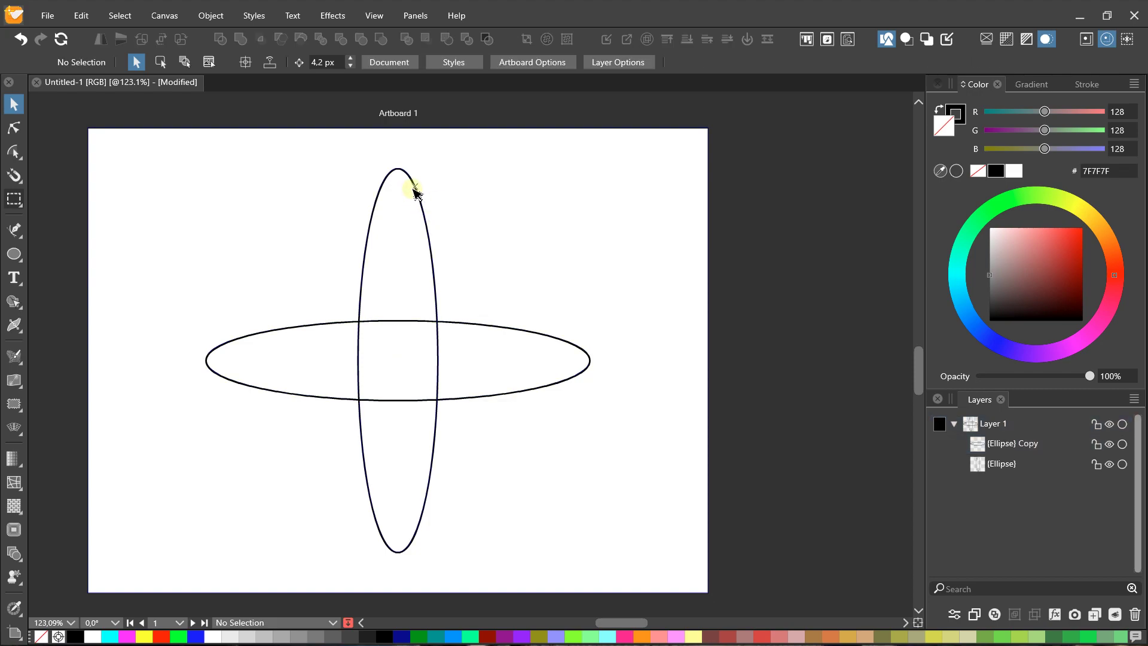
left_click(412, 188)
left_click(492, 326, "shift")
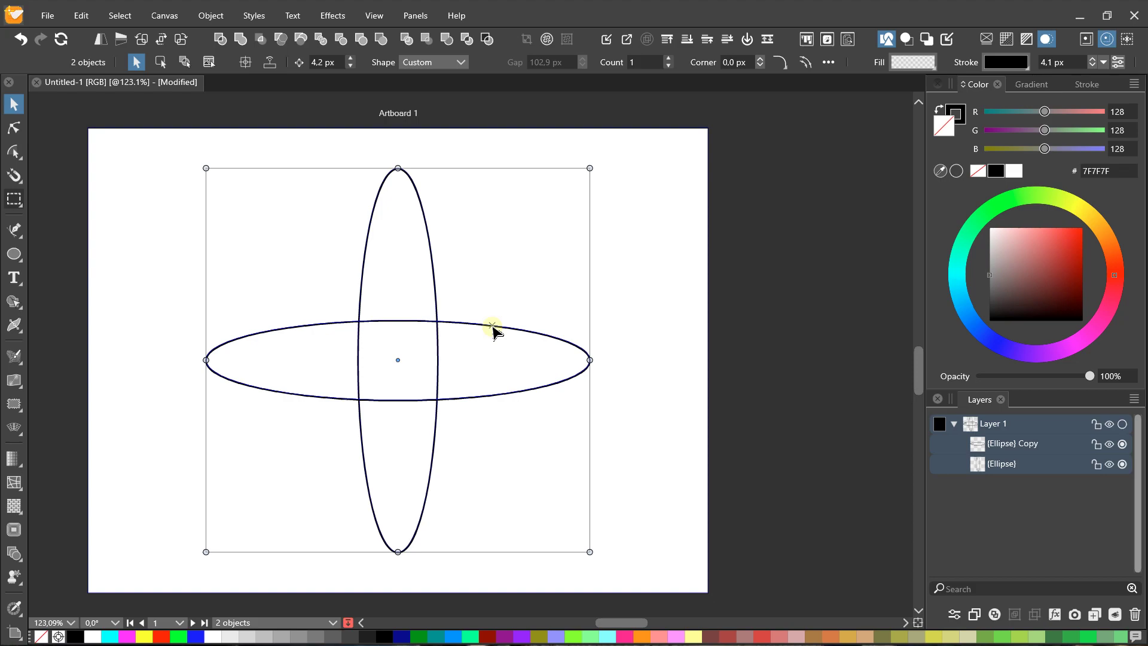
key("ctrl+d")
- Rotate the copied pair onto the diagonals to form a four-ellipse star, then duplicate it again
mouse_move(492, 328)
left_mouse_down()
mouse_move(496, 361)
mouse_move(456, 360)
left_mouse_up()
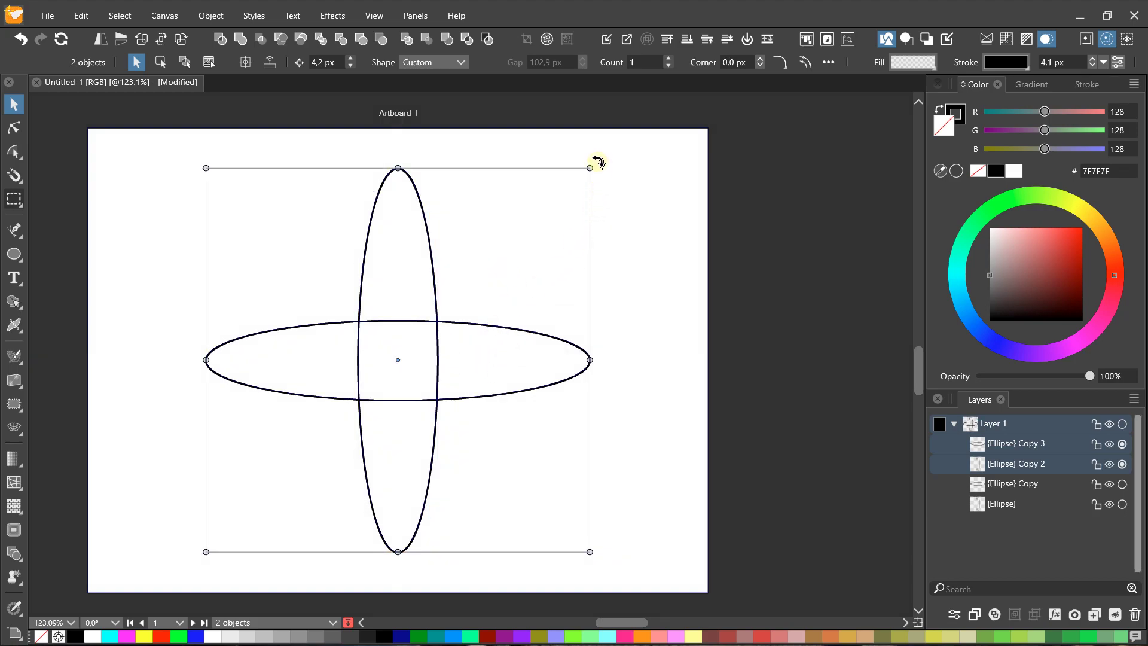
left_click_drag(598, 162, 640, 301)
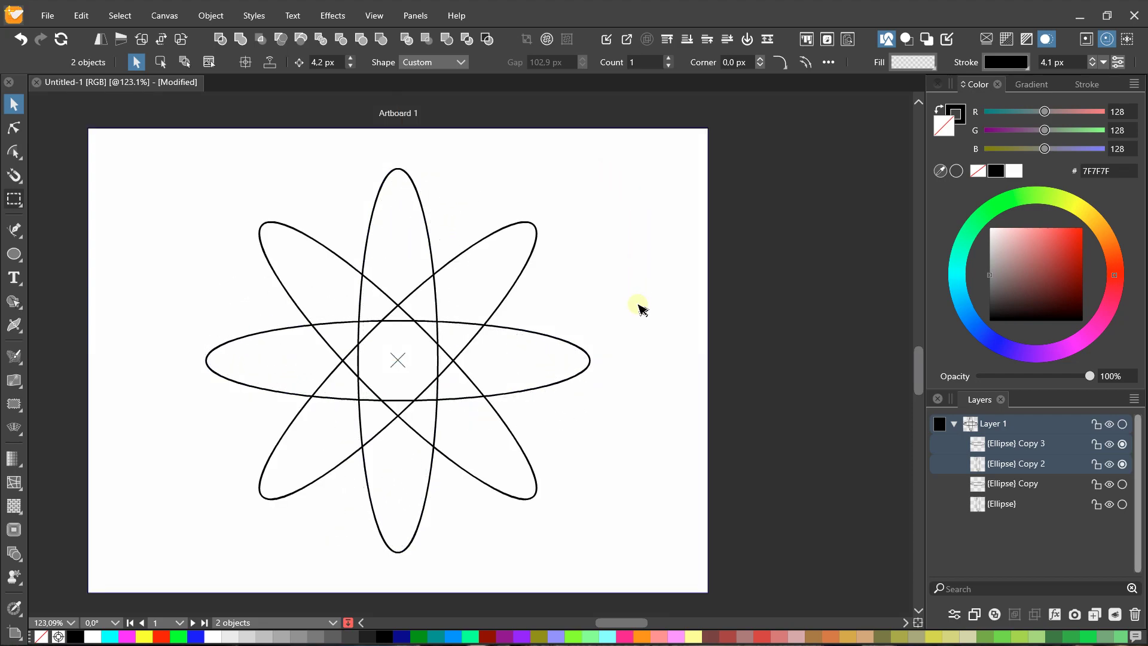
left_click_drag(640, 301, 640, 300)
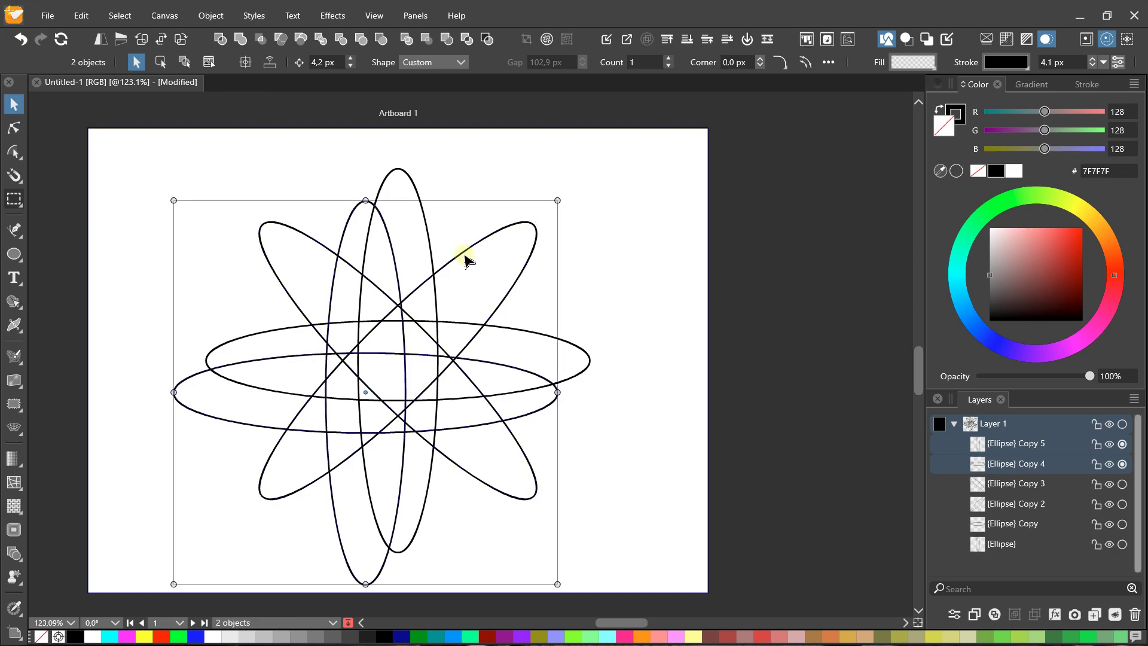
left_click_drag(410, 268, 431, 179)
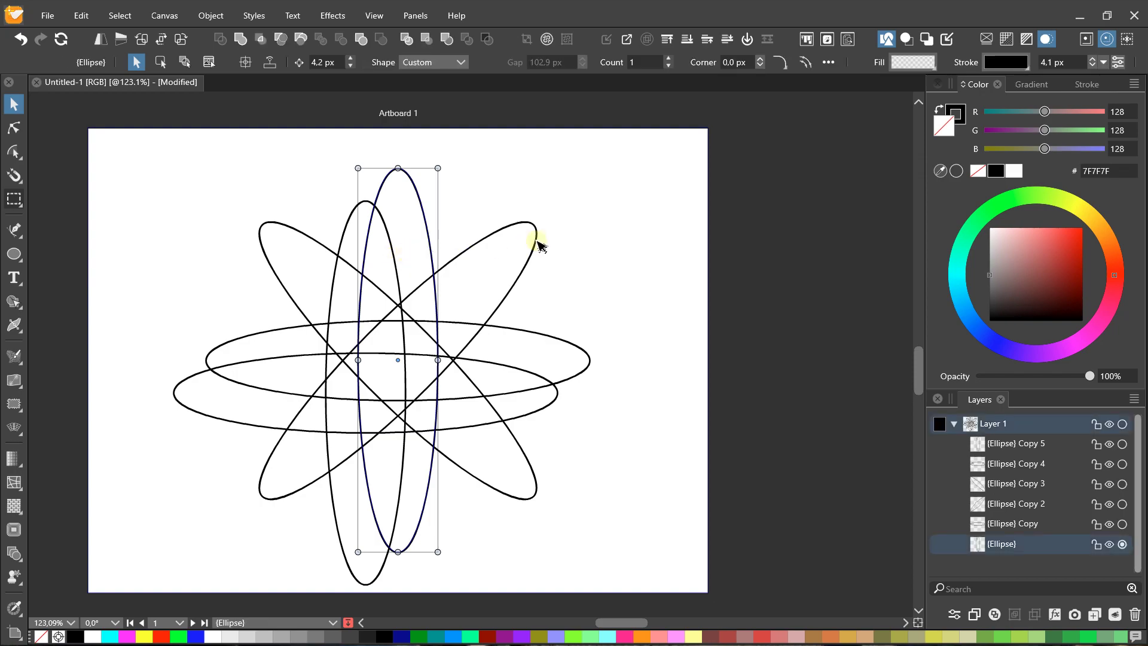
key("ctrl+z")
key("ctrl+z")
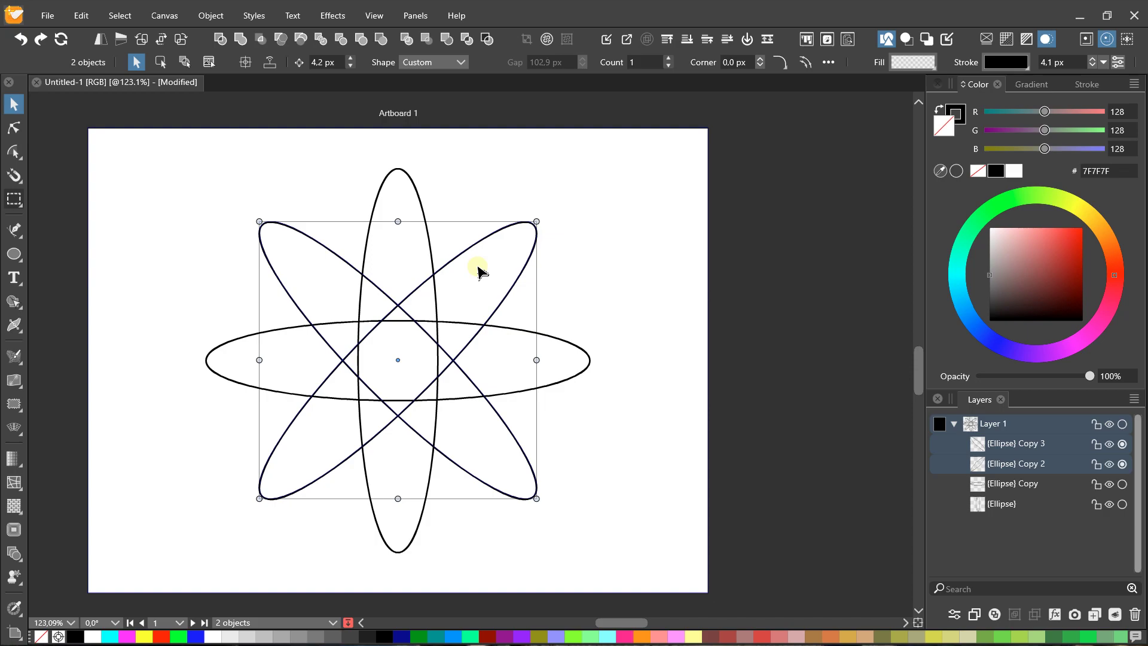
key("ctrl+d")
- Move and rotate the two extra ellipse copies toward a diagonal position
mouse_move(479, 271)
left_mouse_down()
mouse_move(644, 294)
mouse_move(631, 287)
left_mouse_up()
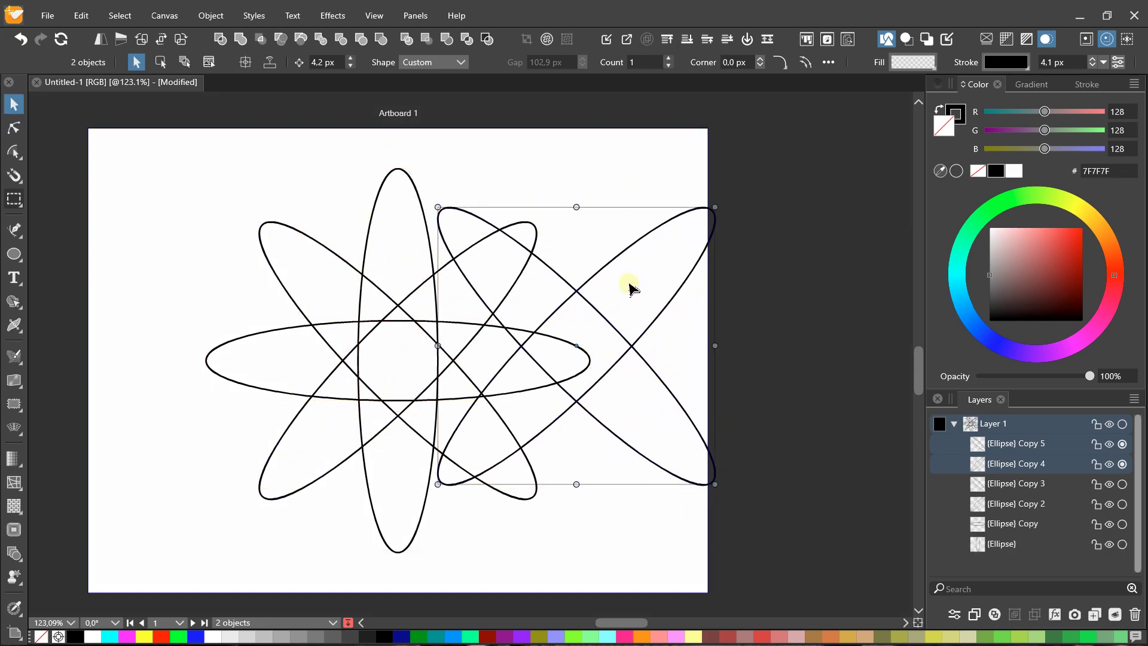
mouse_move(428, 197)
left_mouse_down()
mouse_move(470, 165)
mouse_move(561, 165)
left_mouse_up()
left_click_drag(616, 195, 665, 257)
mouse_move(626, 310)
left_mouse_down()
mouse_move(430, 325)
mouse_move(264, 254)
left_mouse_up()
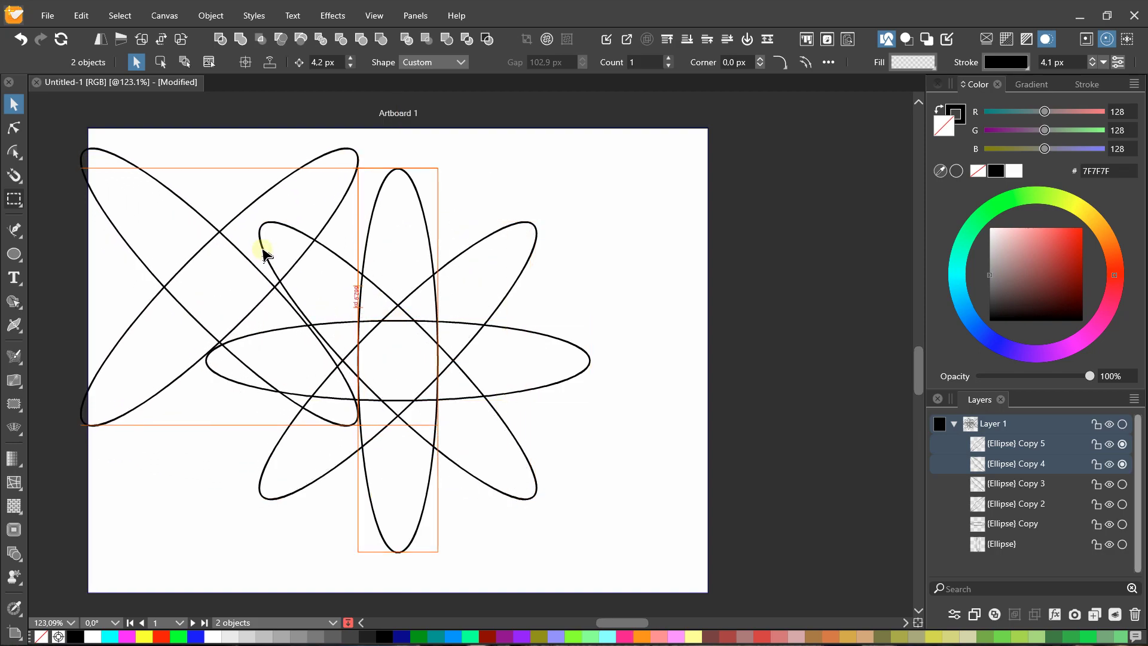
left_click_drag(263, 252, 231, 251)
mouse_move(323, 422)
left_mouse_down()
mouse_move(397, 232)
mouse_move(392, 187)
mouse_move(392, 275)
mouse_move(385, 187)
mouse_move(356, 149)
mouse_move(212, 141)
mouse_move(238, 189)
left_mouse_up()
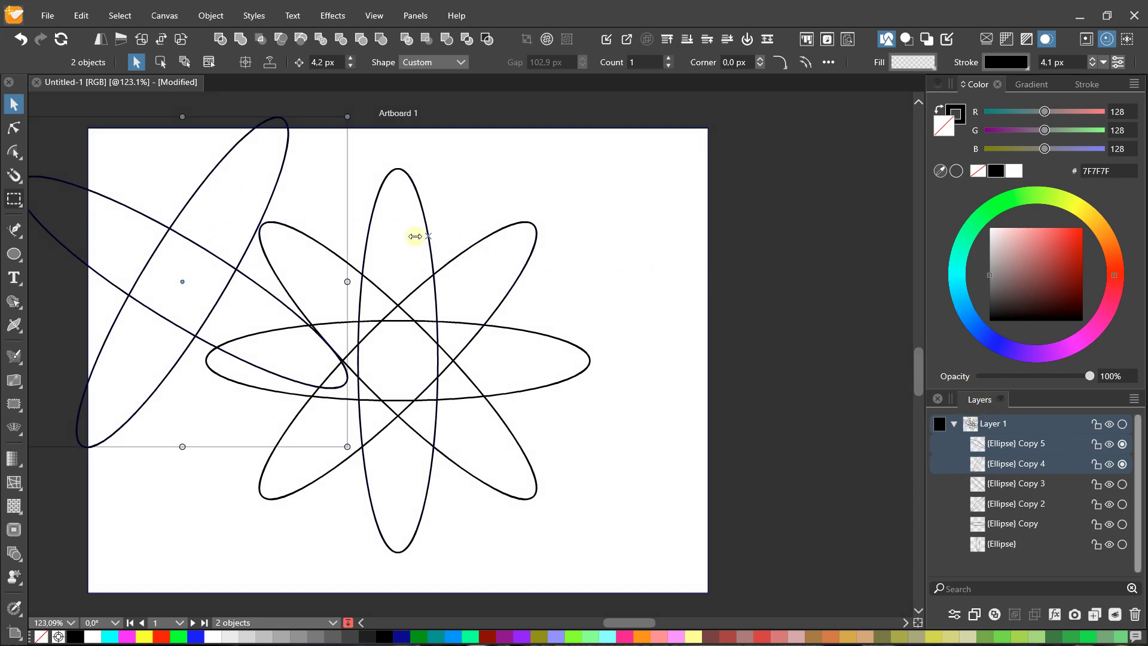
- Reposition the two extra copies near the centre, then delete them
left_click_drag(250, 216, 472, 321)
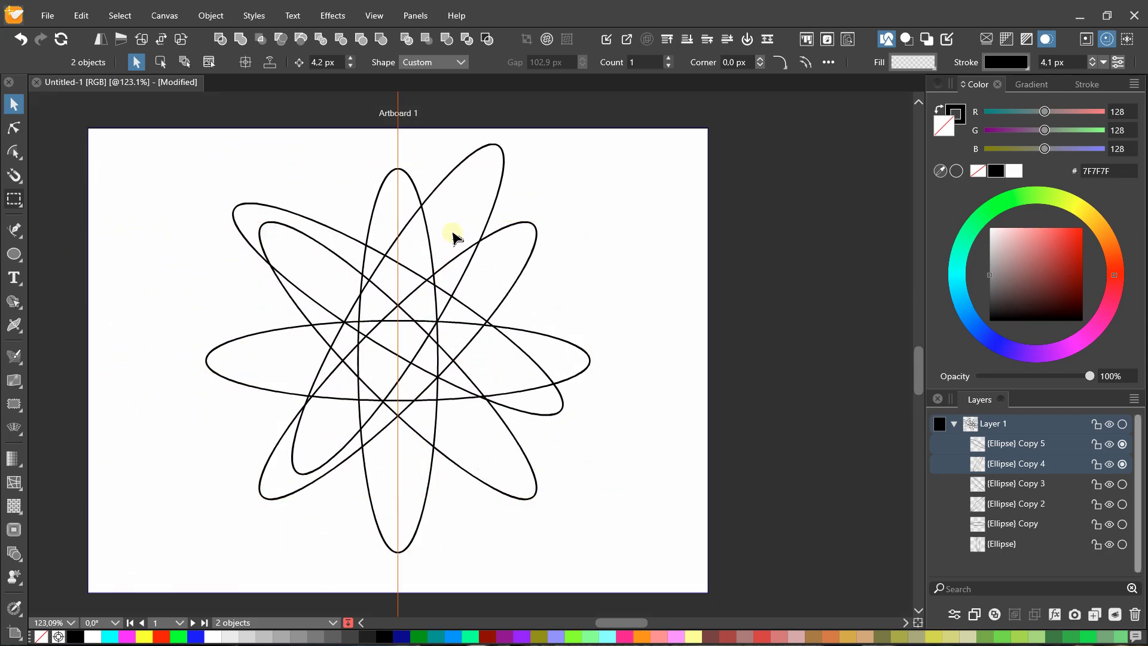
left_click_drag(472, 321, 457, 226)
left_click_drag(571, 459, 566, 461)
left_click_drag(440, 230, 429, 302)
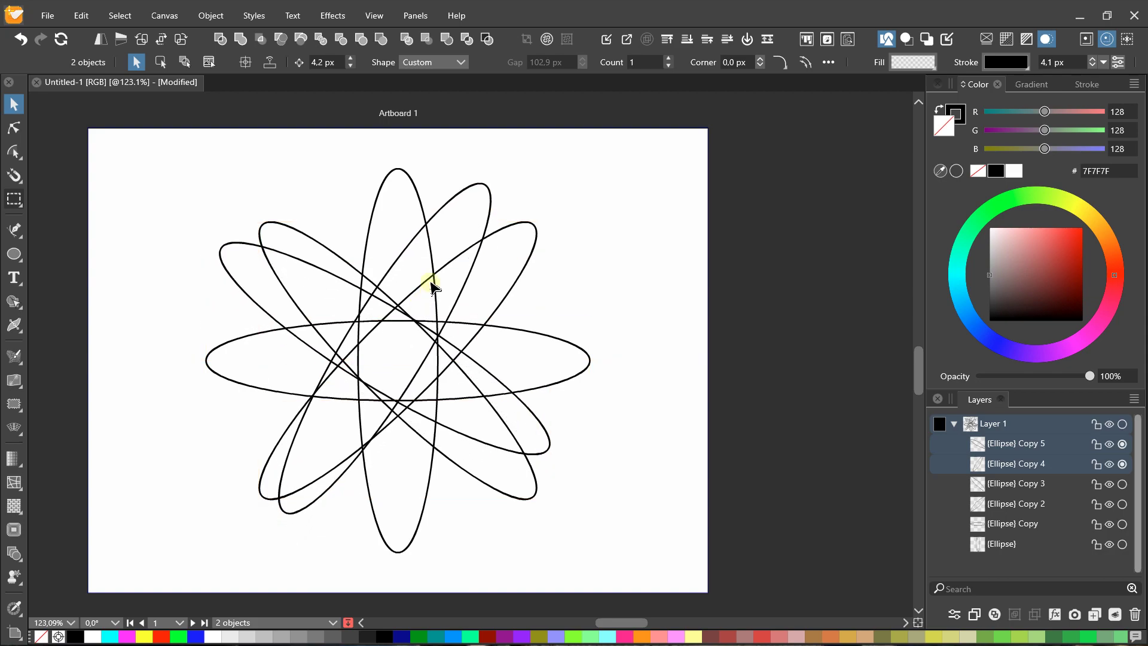
left_click_drag(430, 303, 580, 265)
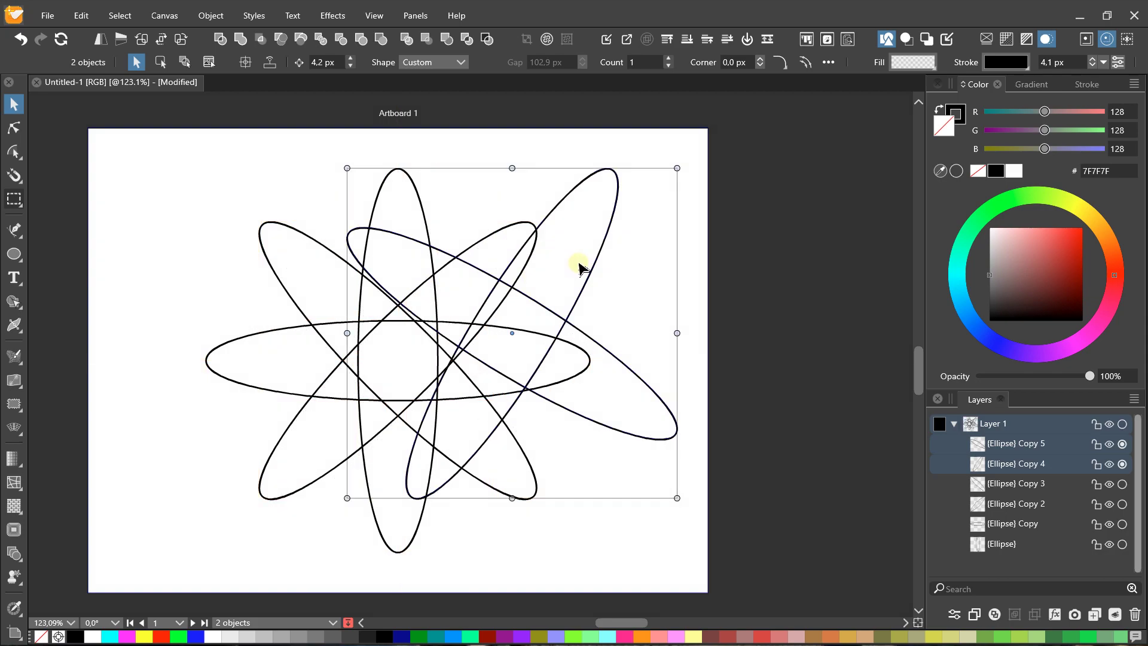
key("Delete")
scroll(351, 273, "up", 2)
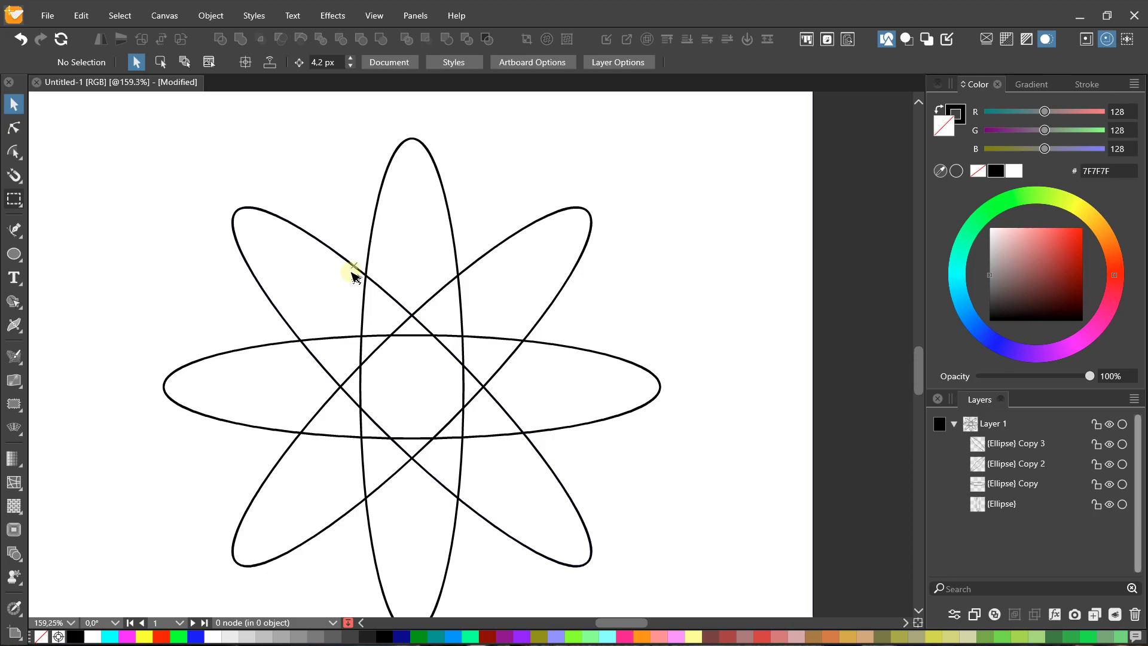
scroll(352, 274, "down", 2)
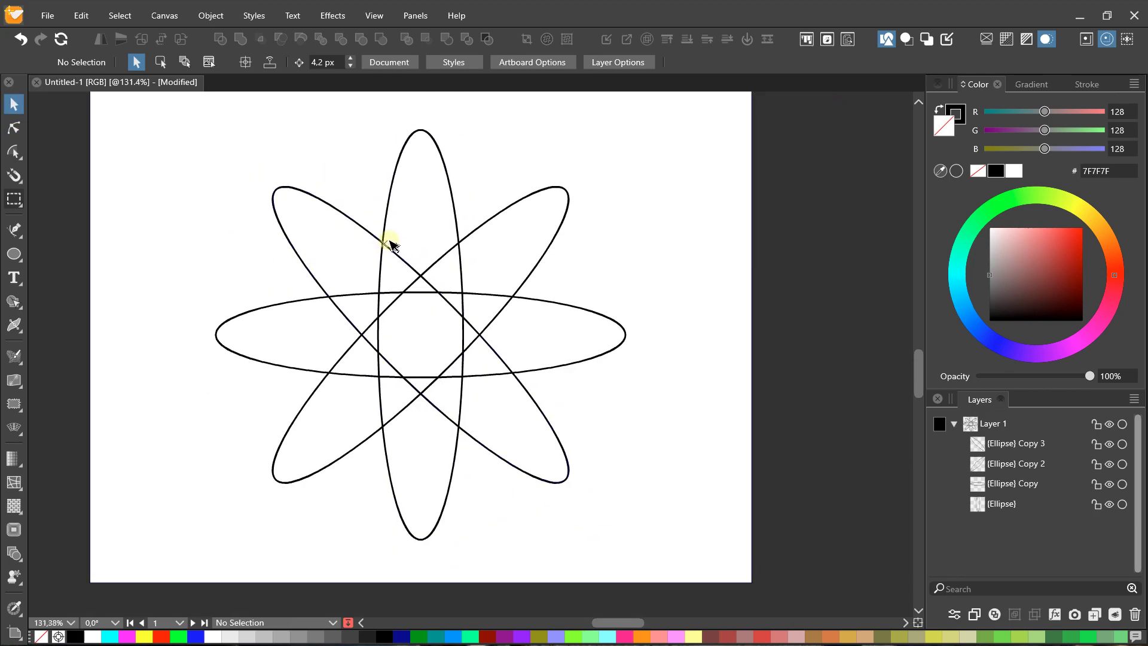
scroll(407, 224, "up", 1)
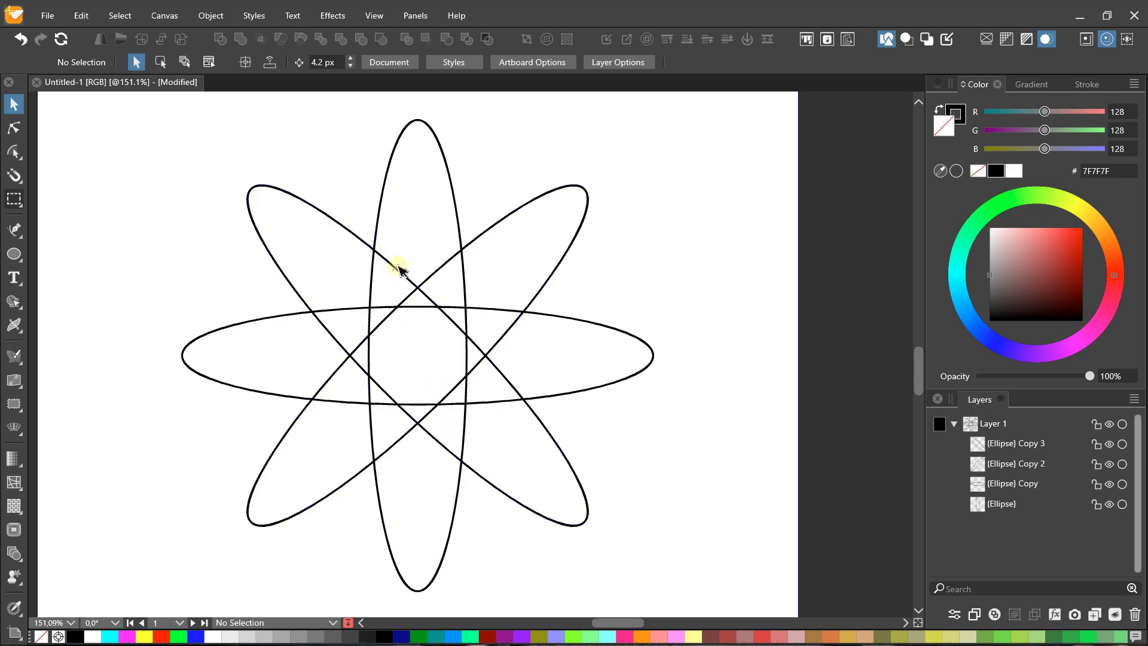
left_click_drag(399, 269, 397, 265)
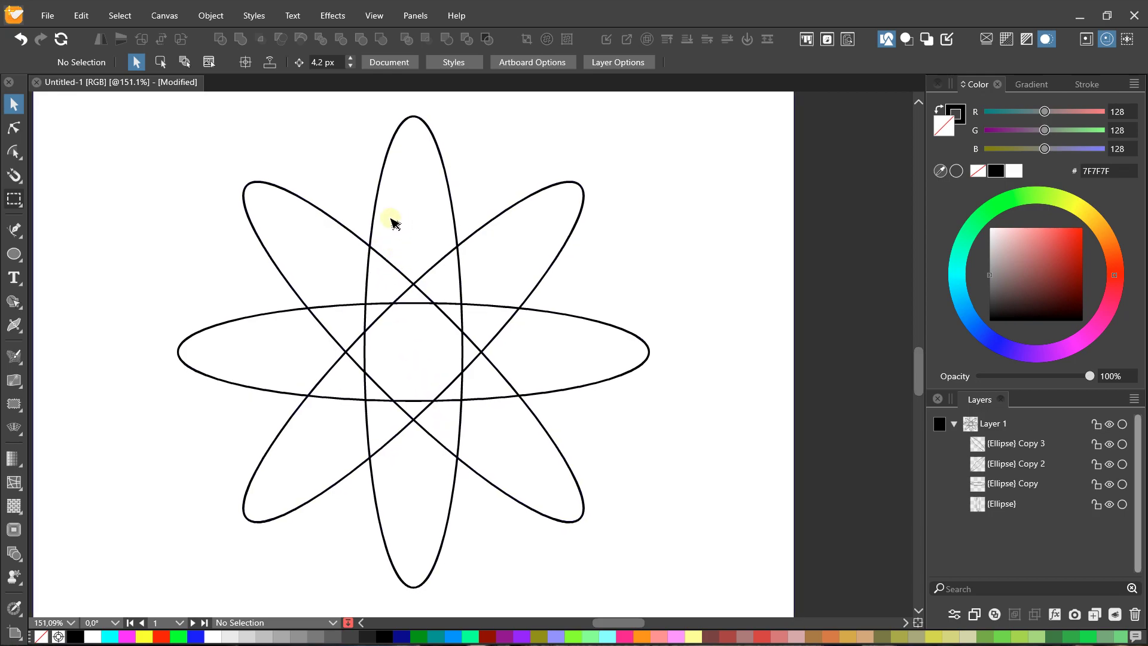
left_click(16, 306)
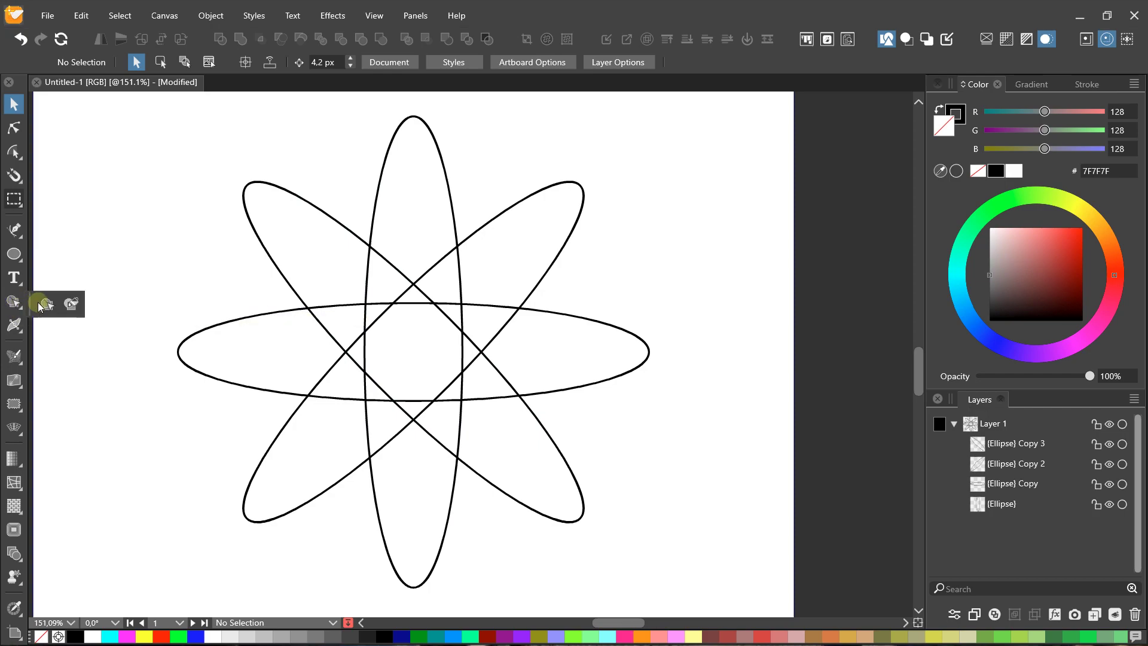
left_click(46, 304)
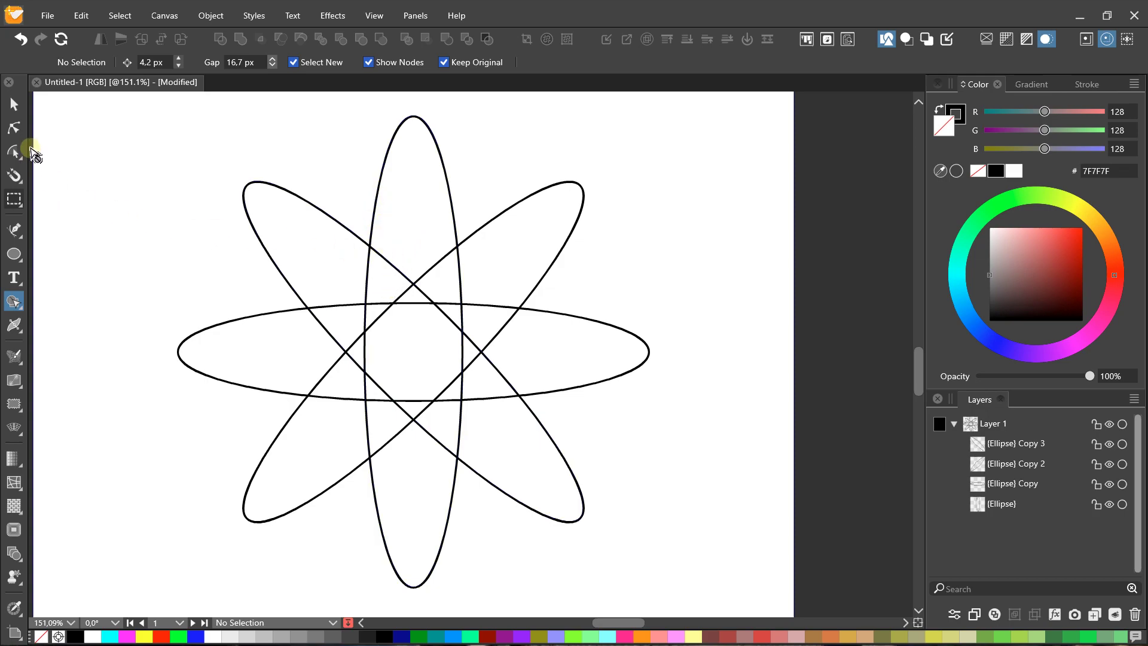
left_click(14, 104)
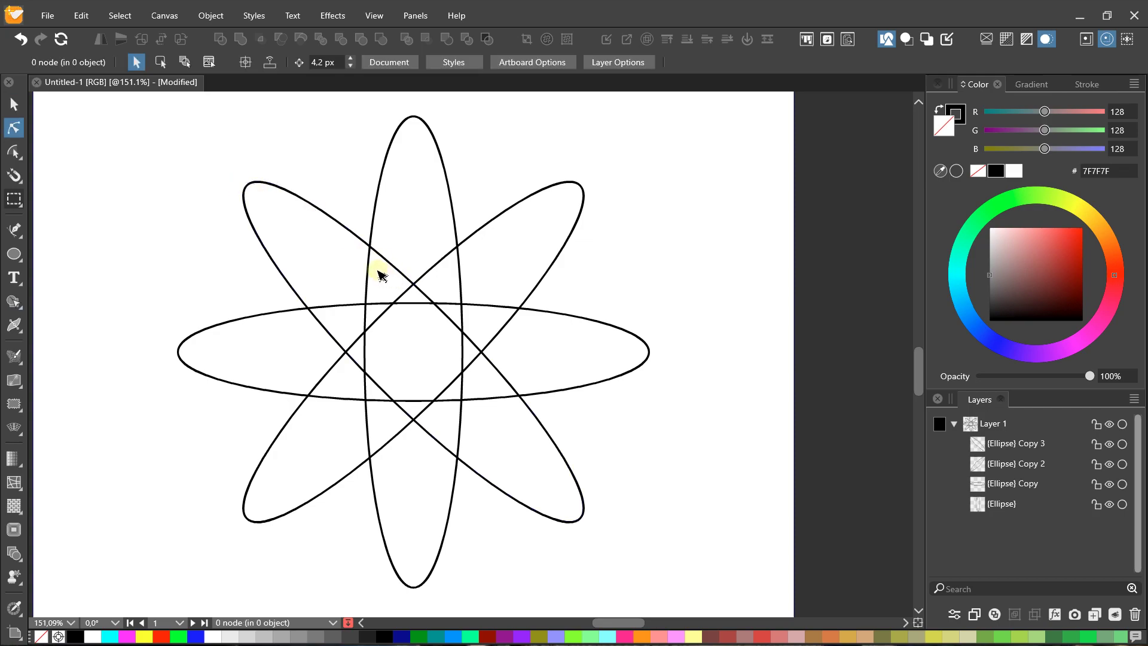
scroll(379, 261, "down", 1)
left_click(377, 212)
- Activate Shape Builder and drag across the upper petal and a small triangle to start merging
left_click(287, 167)
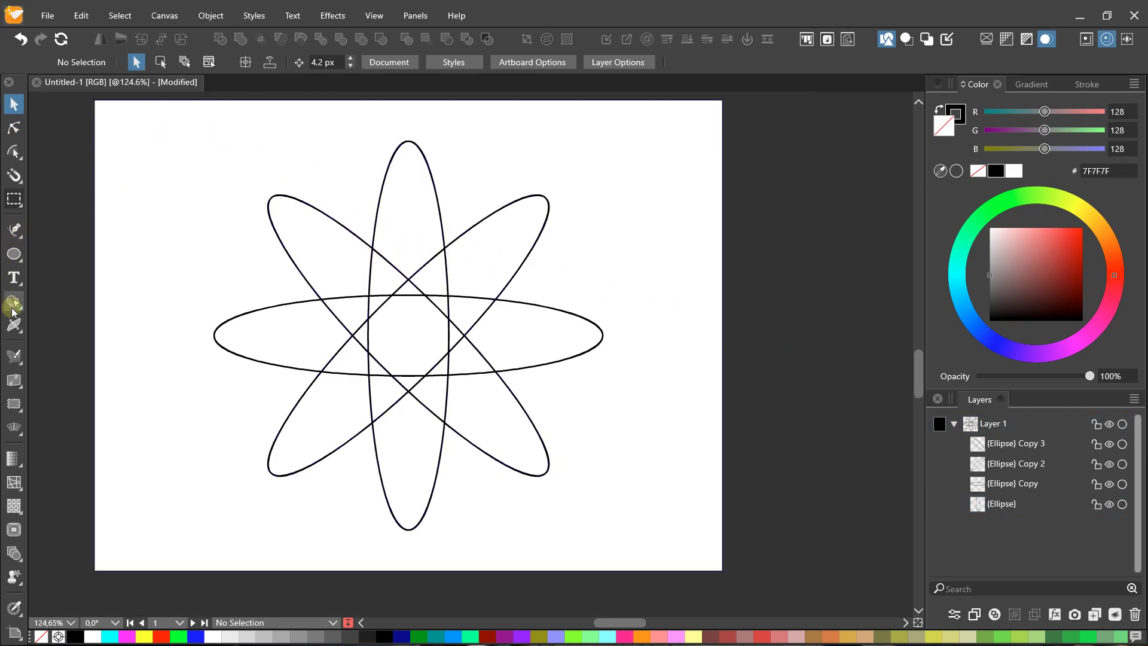
left_click(13, 304)
scroll(392, 214, "up", 1)
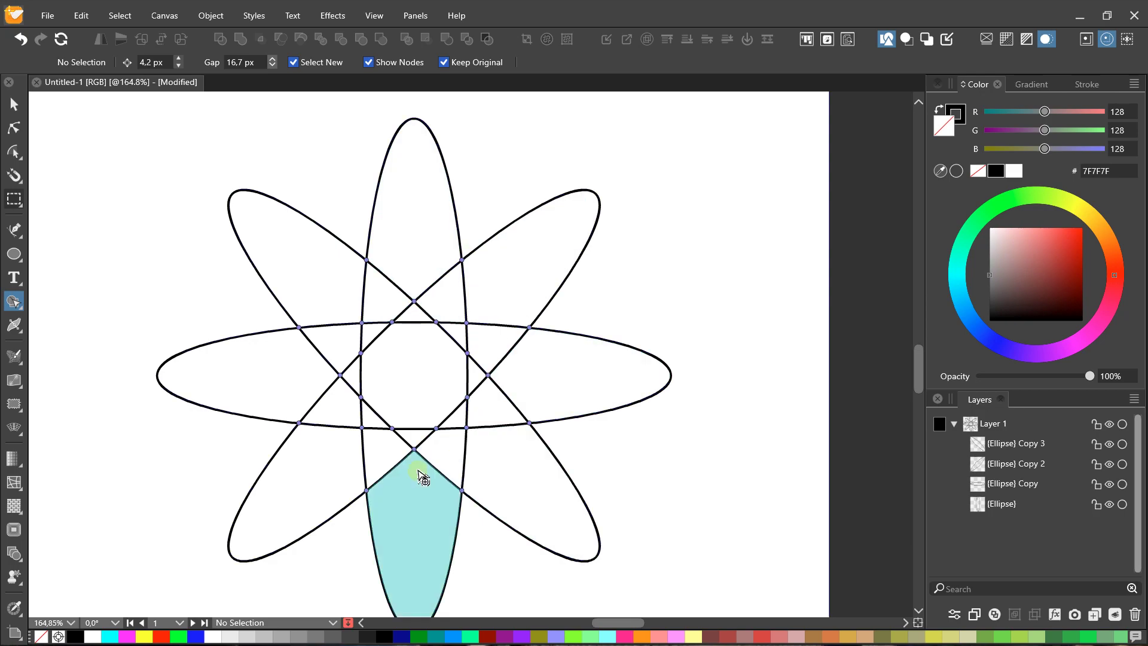
scroll(384, 378, "down", 1)
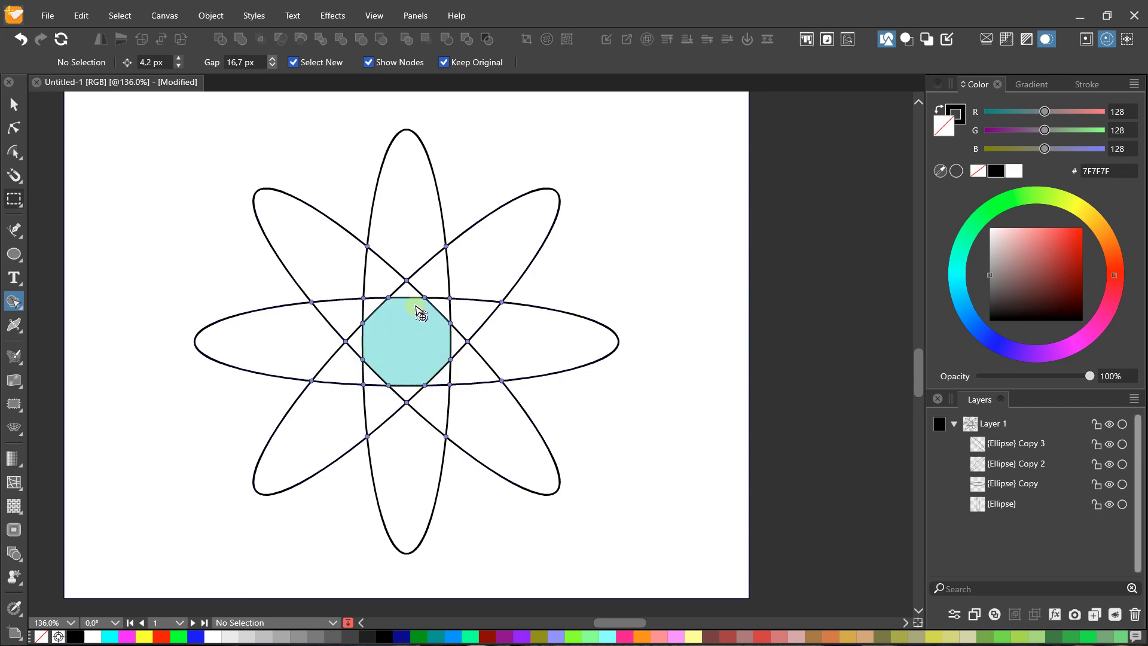
scroll(413, 240, "right", 1)
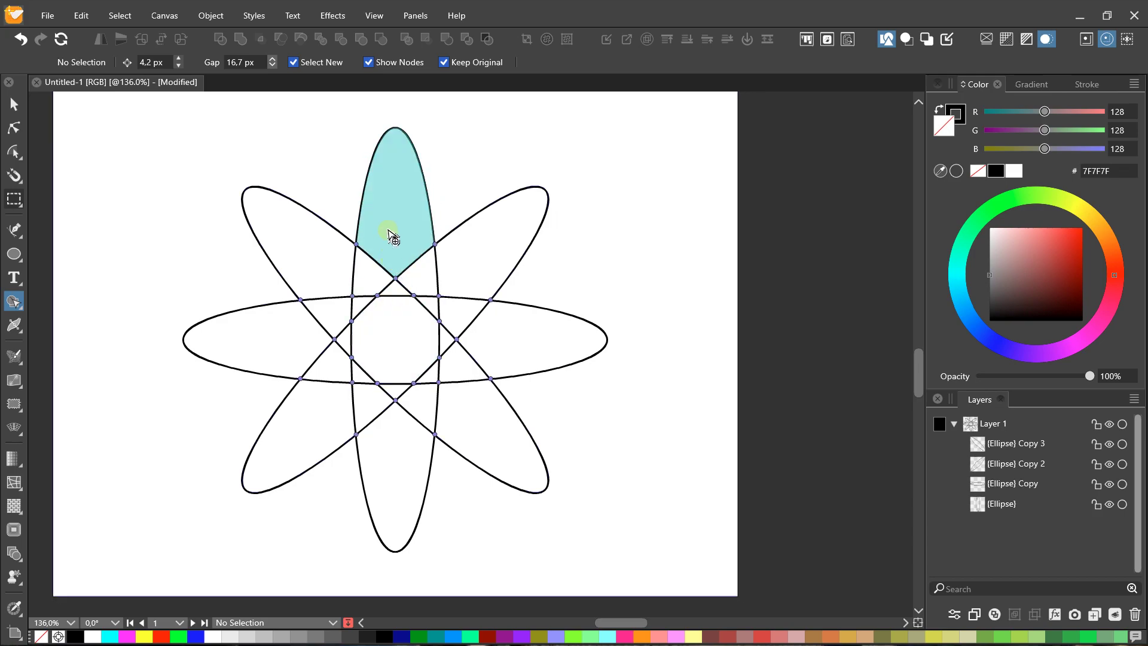
scroll(391, 236, "up", 1)
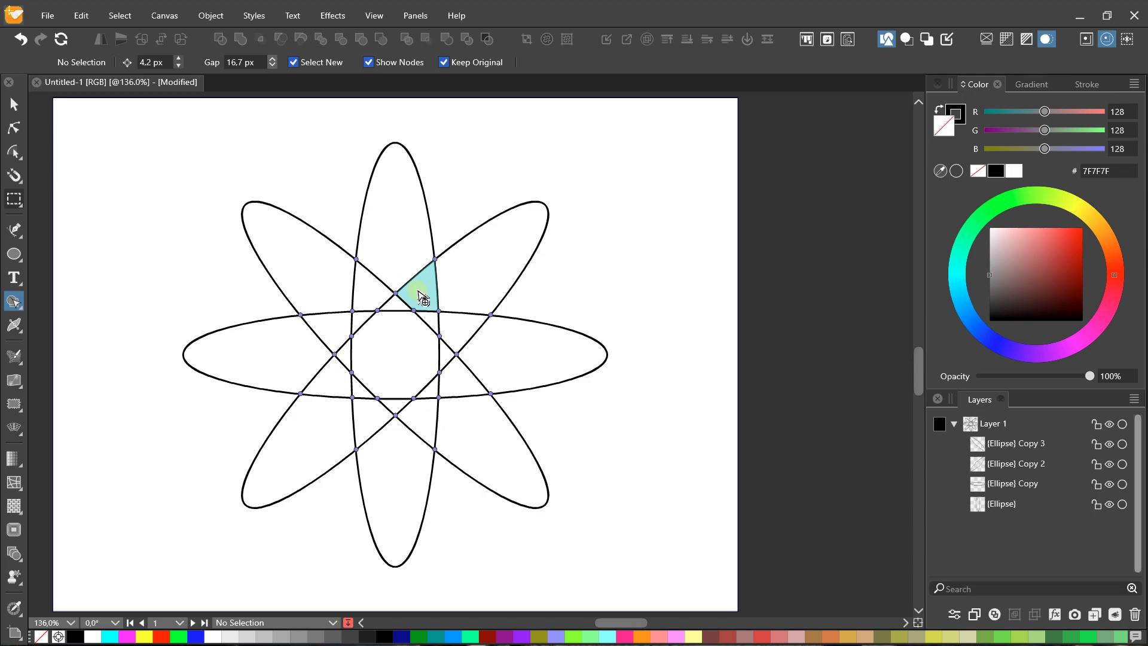
mouse_move(425, 297)
left_mouse_down()
mouse_move(404, 245)
mouse_move(371, 295)
mouse_move(464, 281)
mouse_move(328, 282)
mouse_move(306, 362)
mouse_move(329, 407)
mouse_move(323, 427)
mouse_move(402, 455)
mouse_move(456, 428)
mouse_move(461, 394)
mouse_move(505, 342)
mouse_move(452, 298)
mouse_move(274, 371)
left_mouse_up()
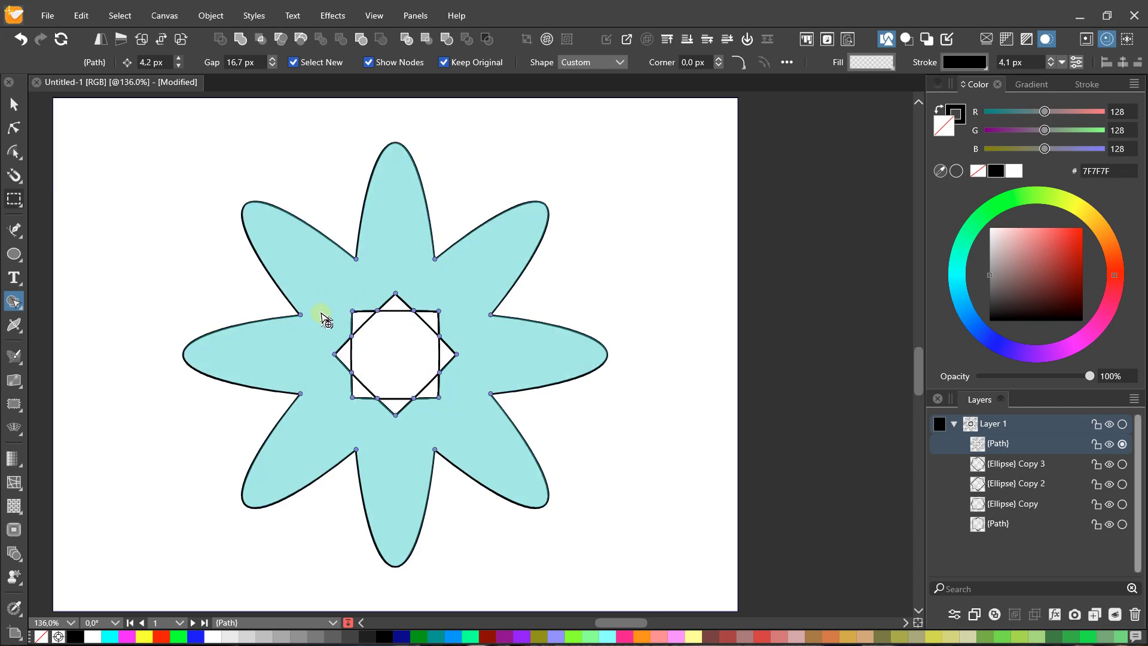
- Merge the inner square, diamond and triangle regions into the flower and select the resulting path
mouse_move(366, 316)
left_mouse_down()
mouse_move(358, 389)
mouse_move(428, 397)
mouse_move(422, 367)
left_mouse_up()
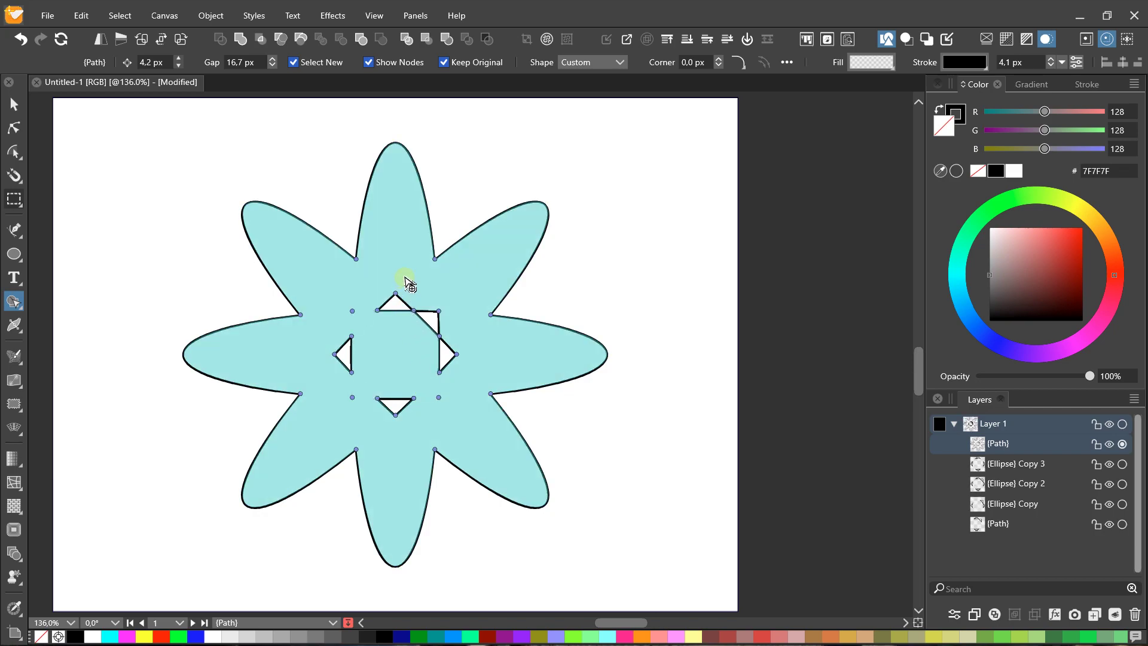
mouse_move(406, 281)
left_mouse_down()
mouse_move(353, 384)
mouse_move(396, 422)
mouse_move(428, 289)
mouse_move(443, 377)
mouse_move(432, 325)
left_mouse_up()
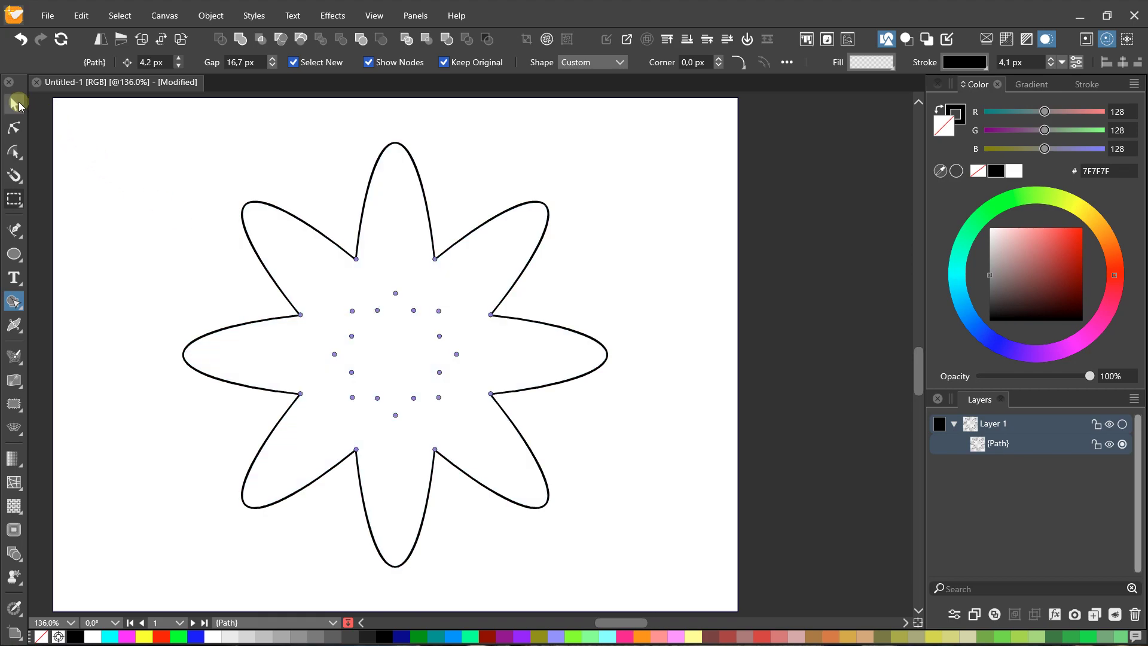
left_click(14, 104)
- Give the merged flower path a white FFFFFF fill and deselect it
scroll(395, 264, "down", 2)
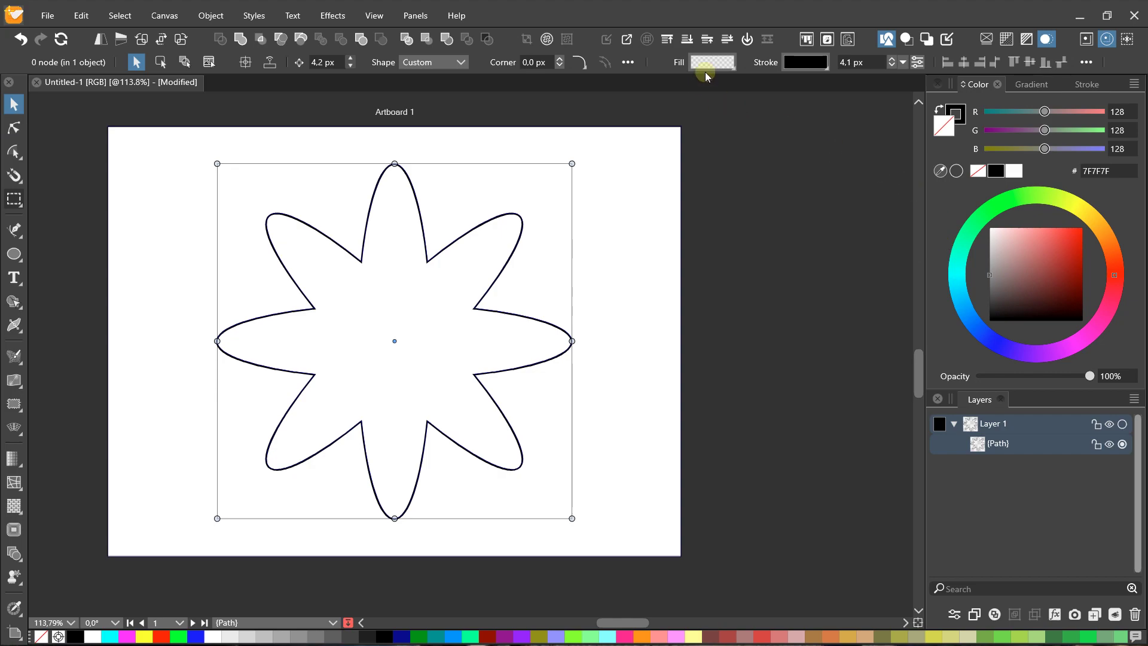
left_click_drag(1050, 257, 1115, 179)
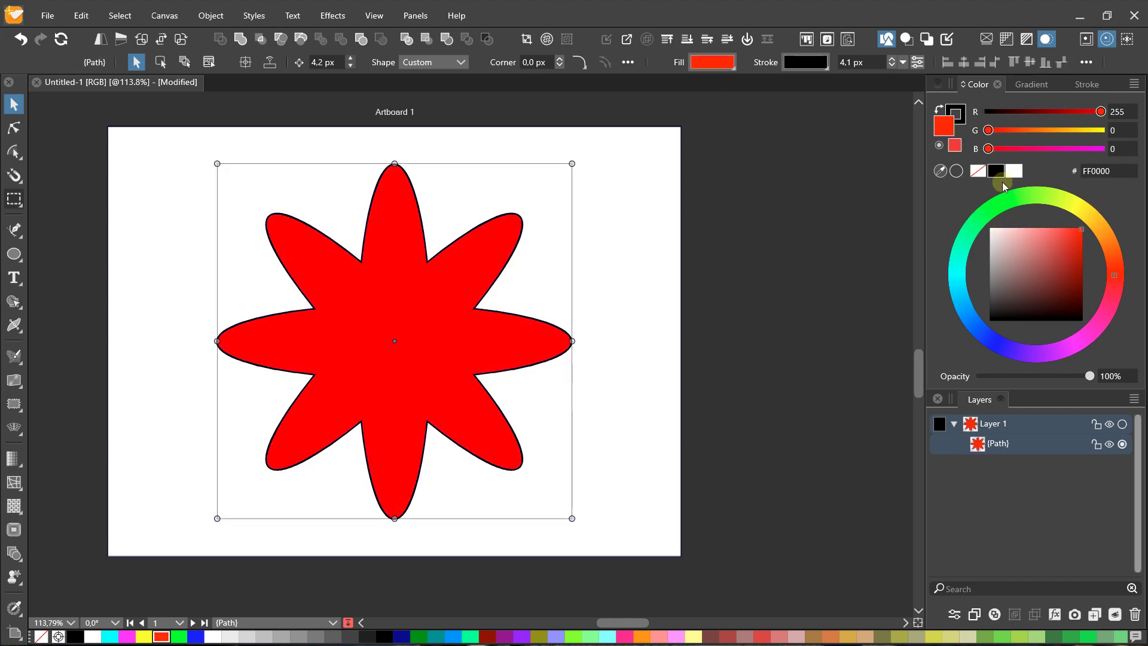
scroll(340, 276, "up", 1)
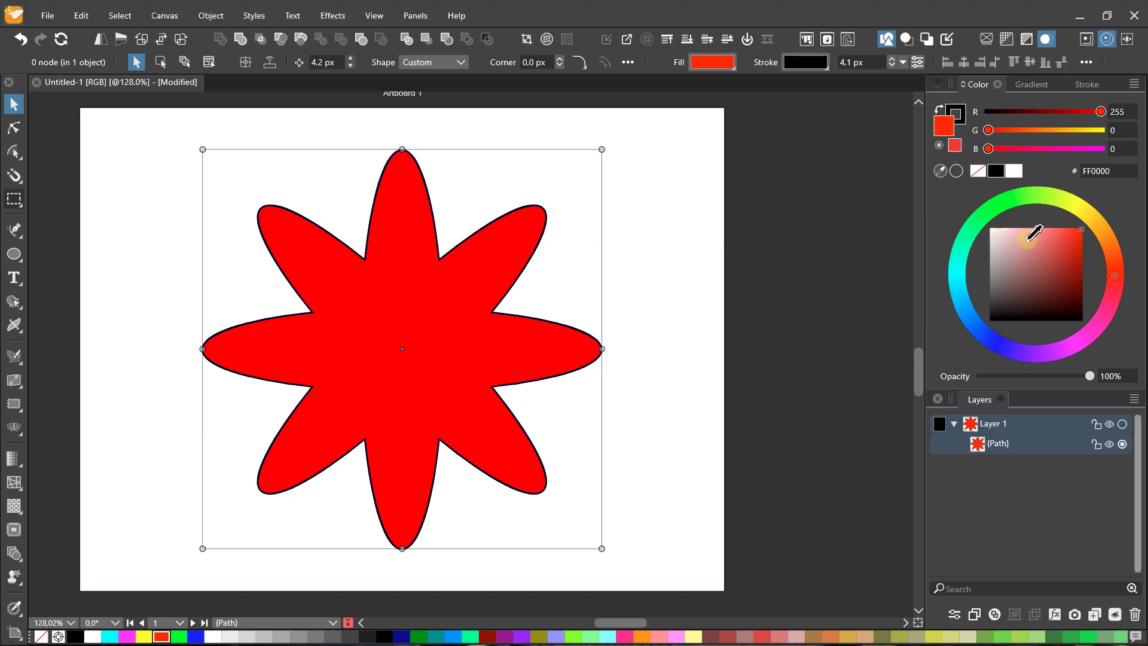
left_click_drag(1036, 234, 989, 227)
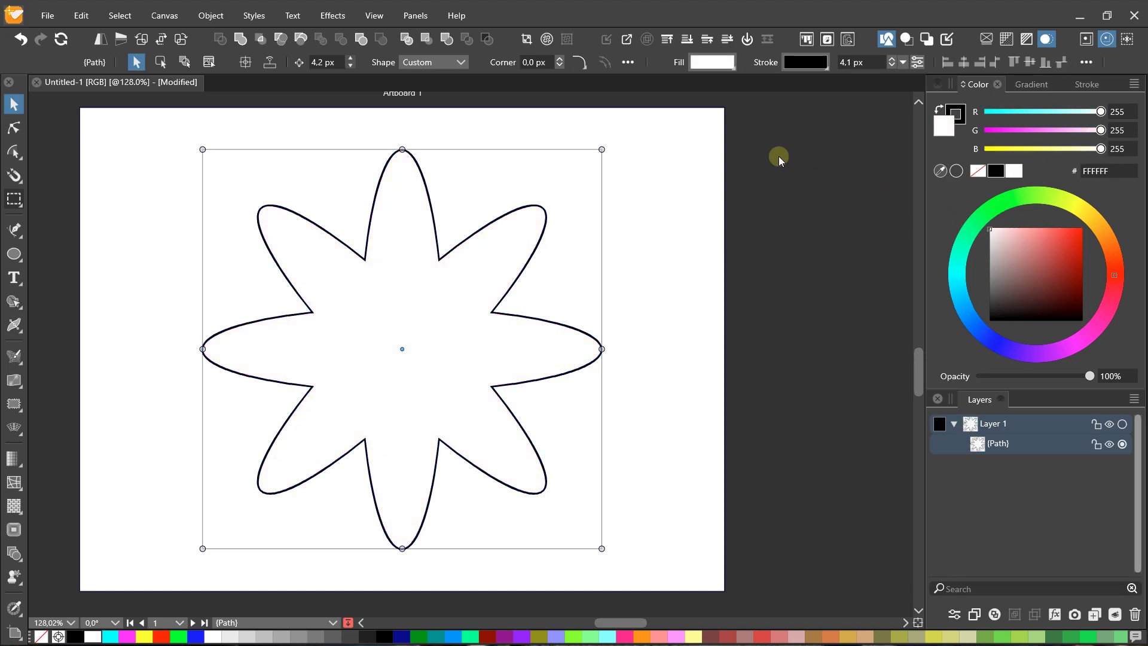
left_click(166, 210)
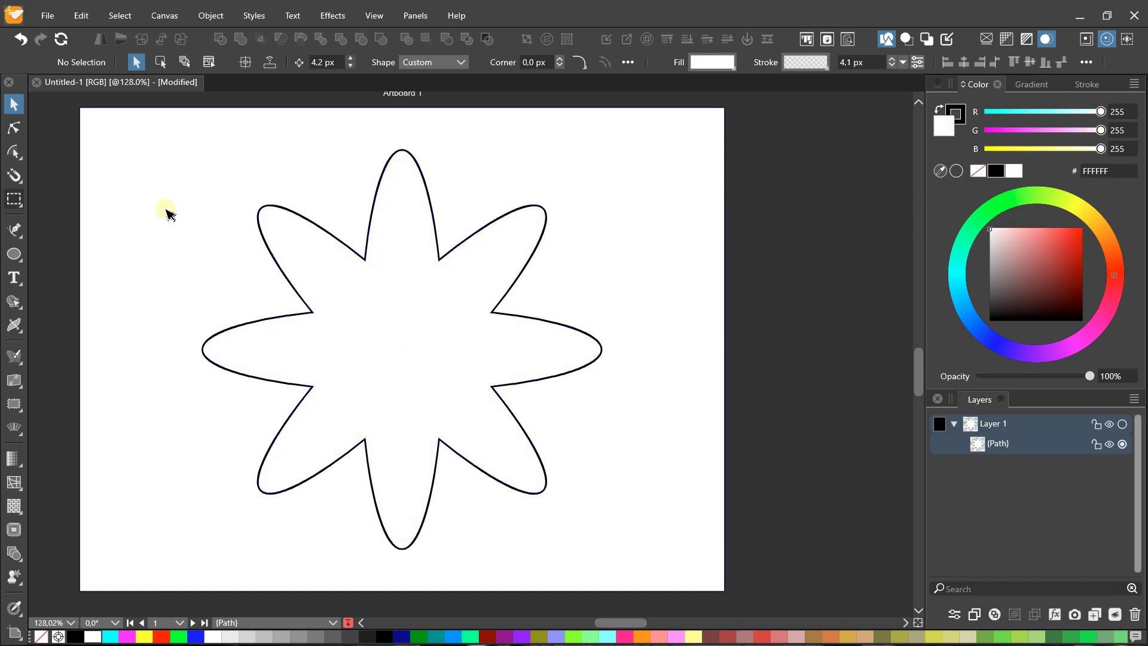
- Duplicate the star and move a rotated copy over the original
left_click(359, 255)
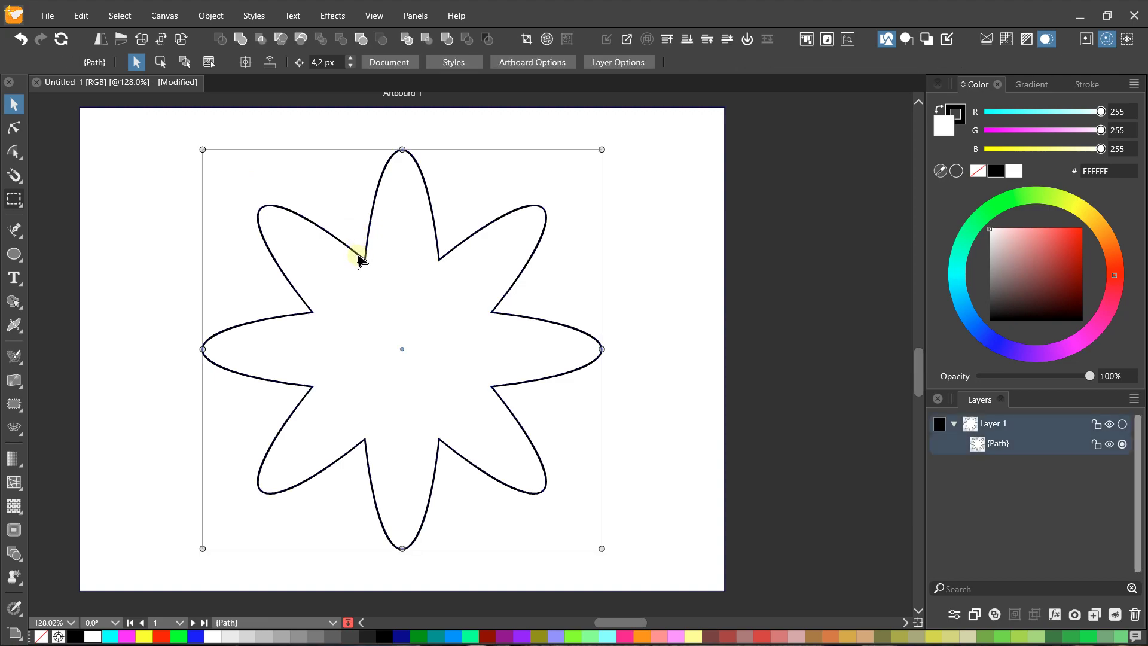
right_click(386, 211)
key("Escape")
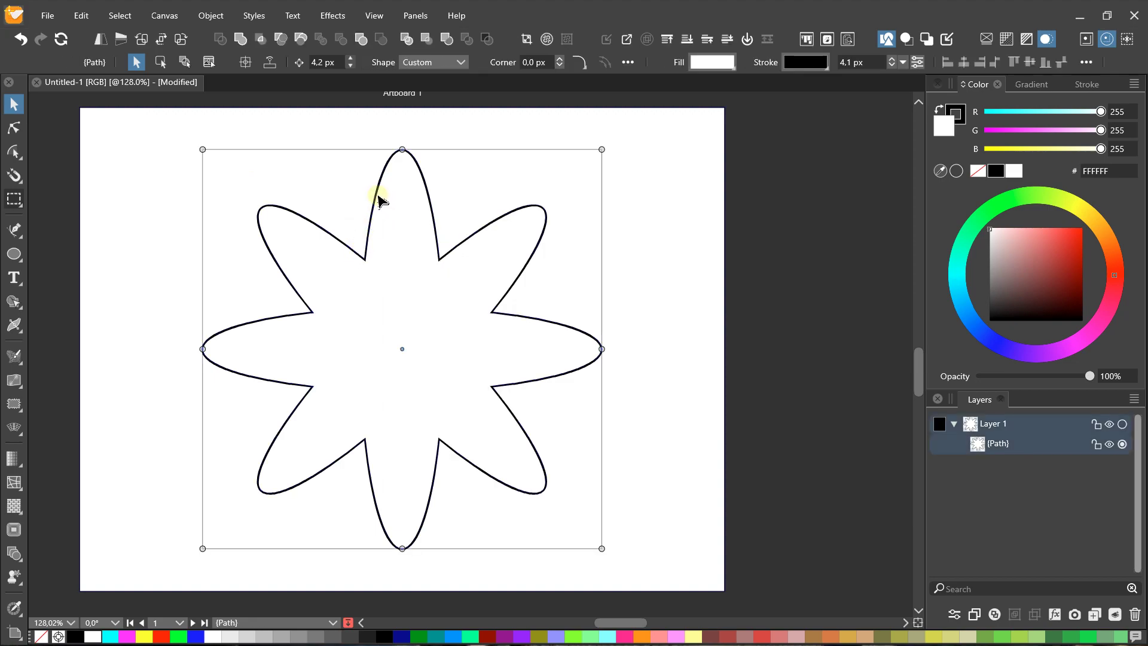
key("ctrl+d")
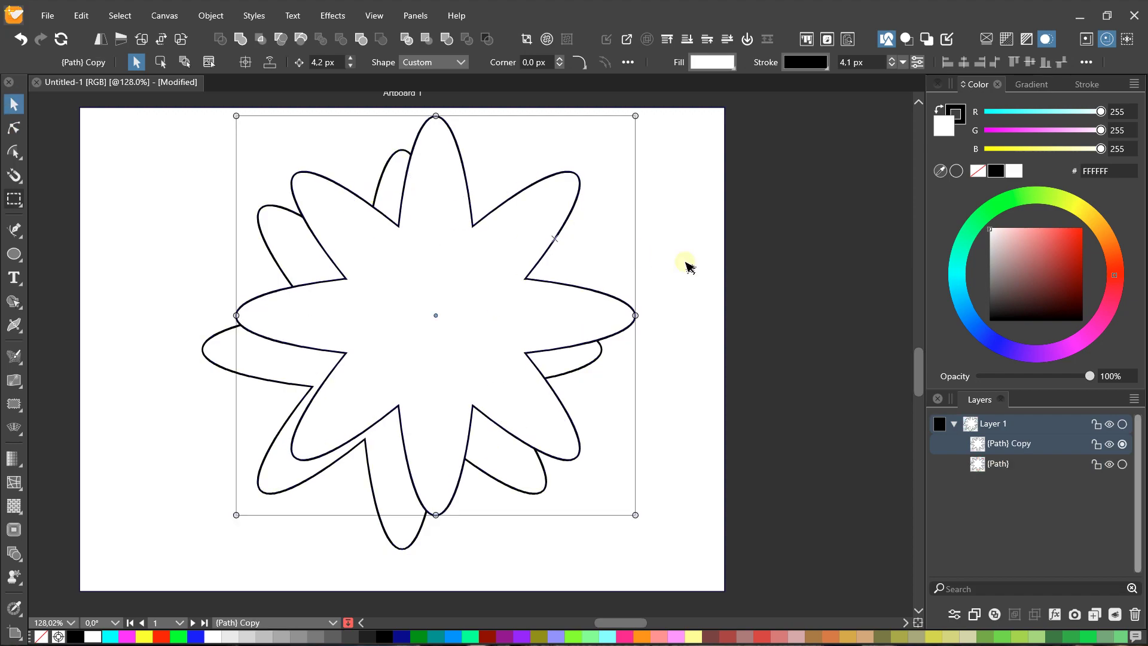
mouse_move(644, 516)
left_mouse_down()
mouse_move(524, 524)
mouse_move(410, 505)
left_mouse_up()
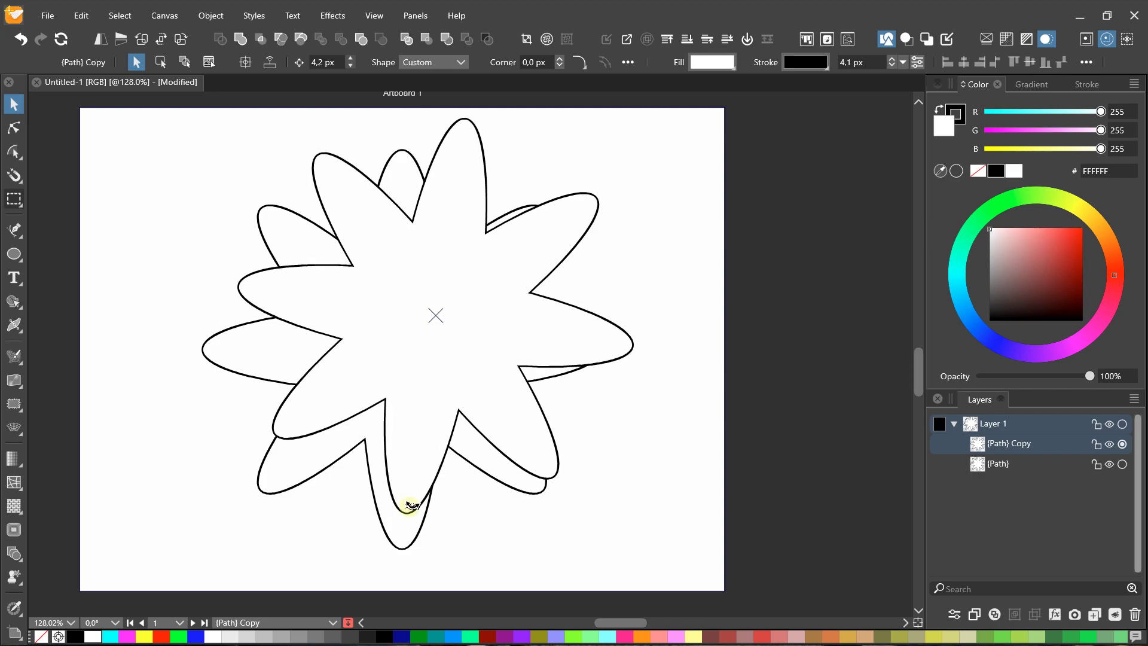
mouse_move(410, 505)
left_mouse_down()
mouse_move(436, 396)
mouse_move(382, 398)
mouse_move(388, 413)
left_mouse_up()
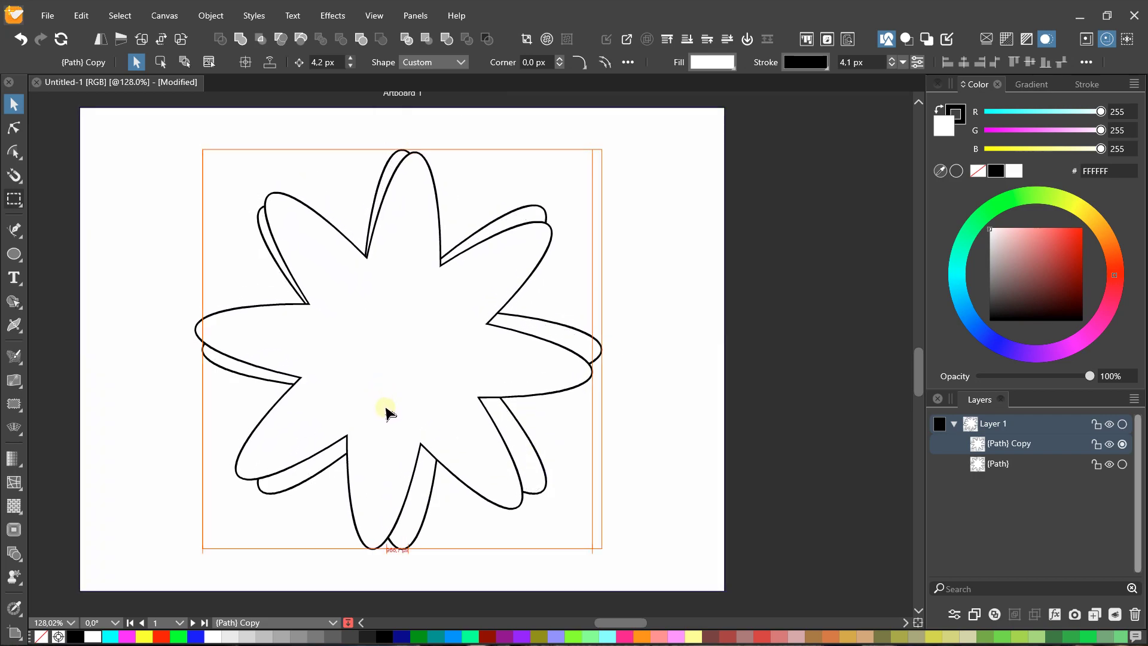
left_click_drag(388, 413, 392, 412)
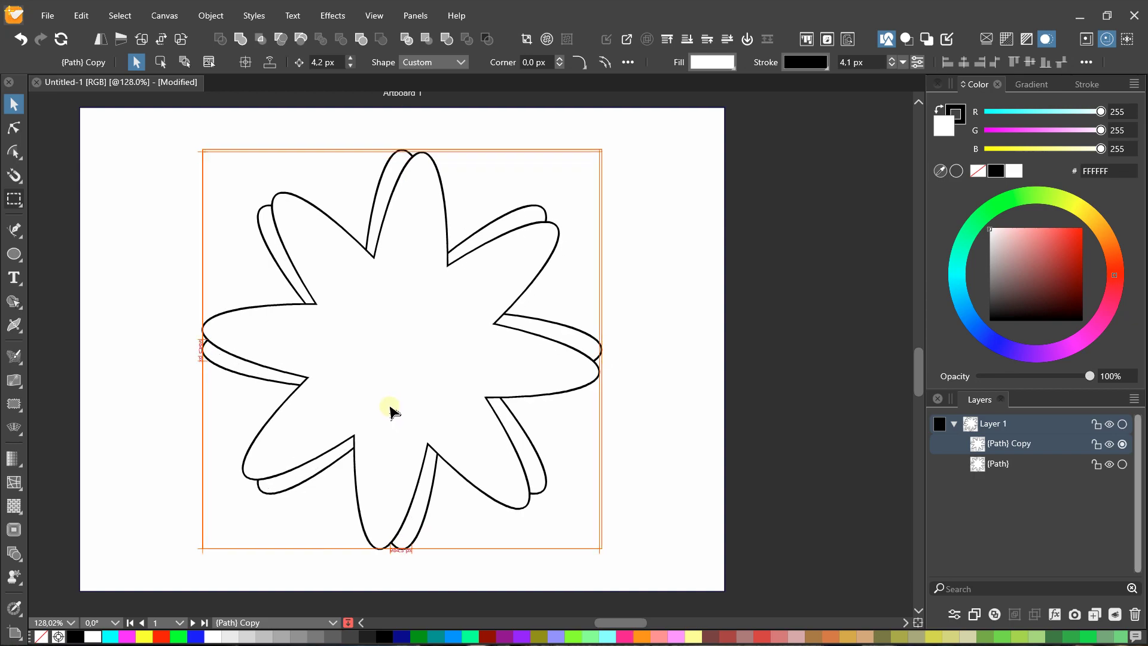
- Centre the copy on the original star, rotating it so its points fall between the original's
left_click(392, 411)
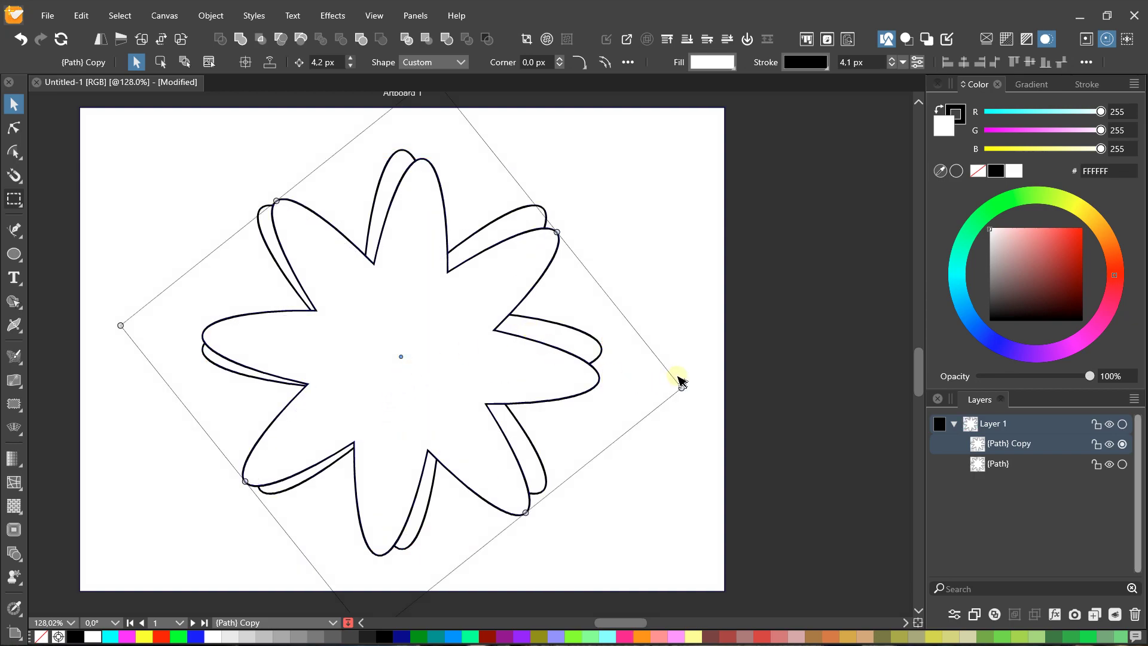
mouse_move(691, 383)
left_mouse_down()
mouse_move(628, 215)
mouse_move(601, 190)
left_mouse_up()
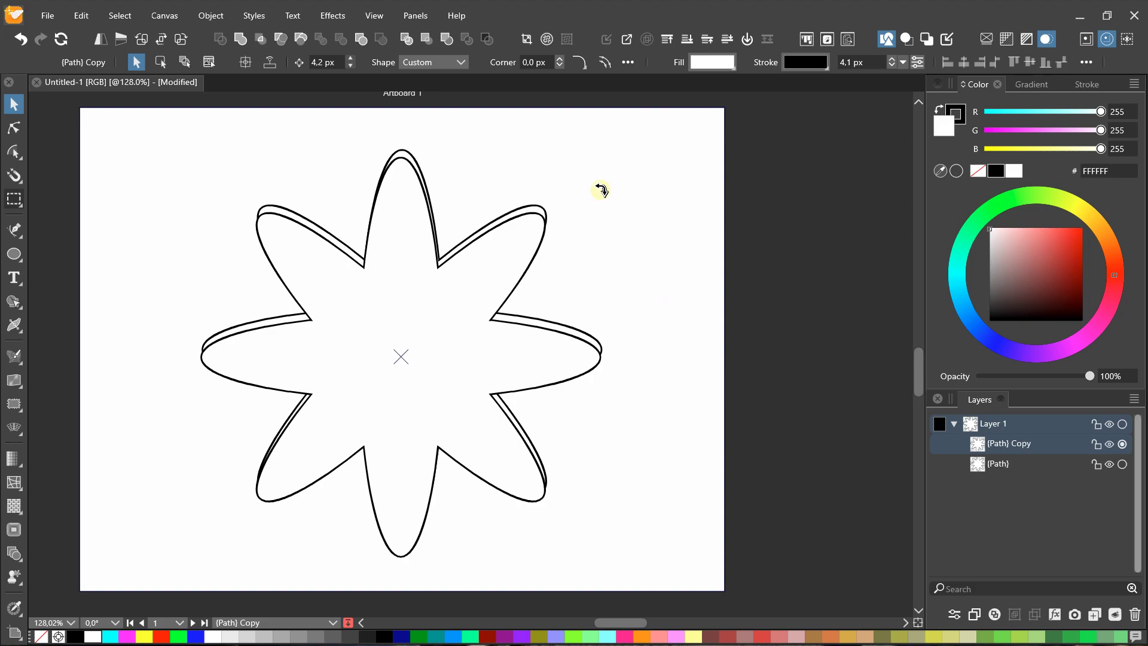
left_click_drag(426, 315, 411, 329)
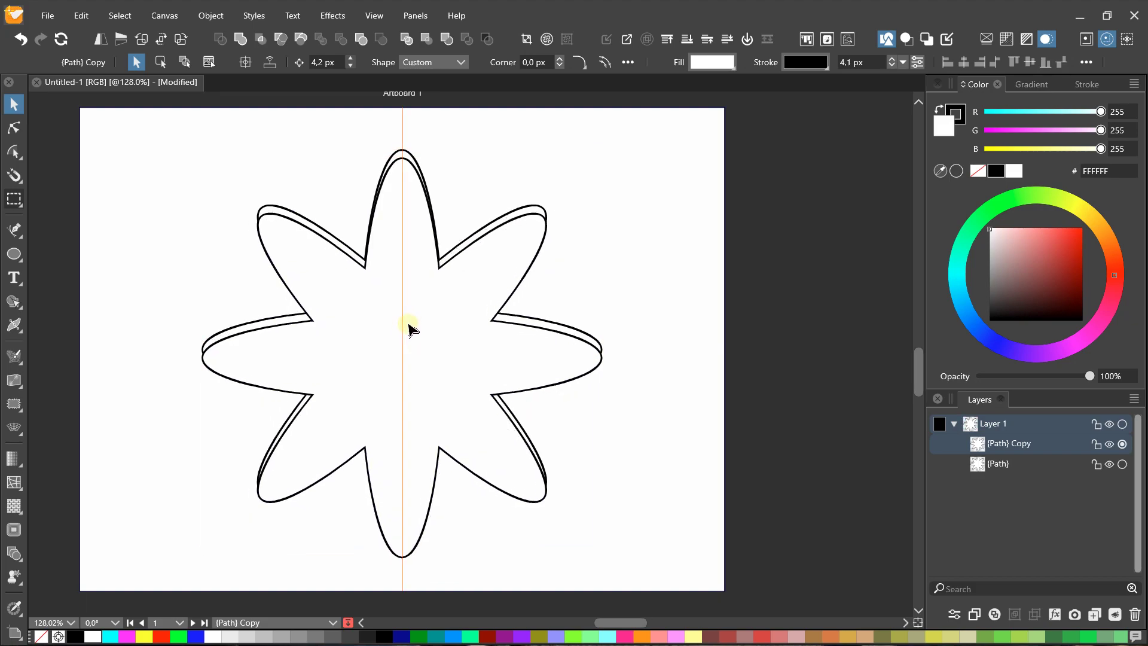
left_click_drag(411, 329, 413, 325)
left_click_drag(612, 146, 652, 246)
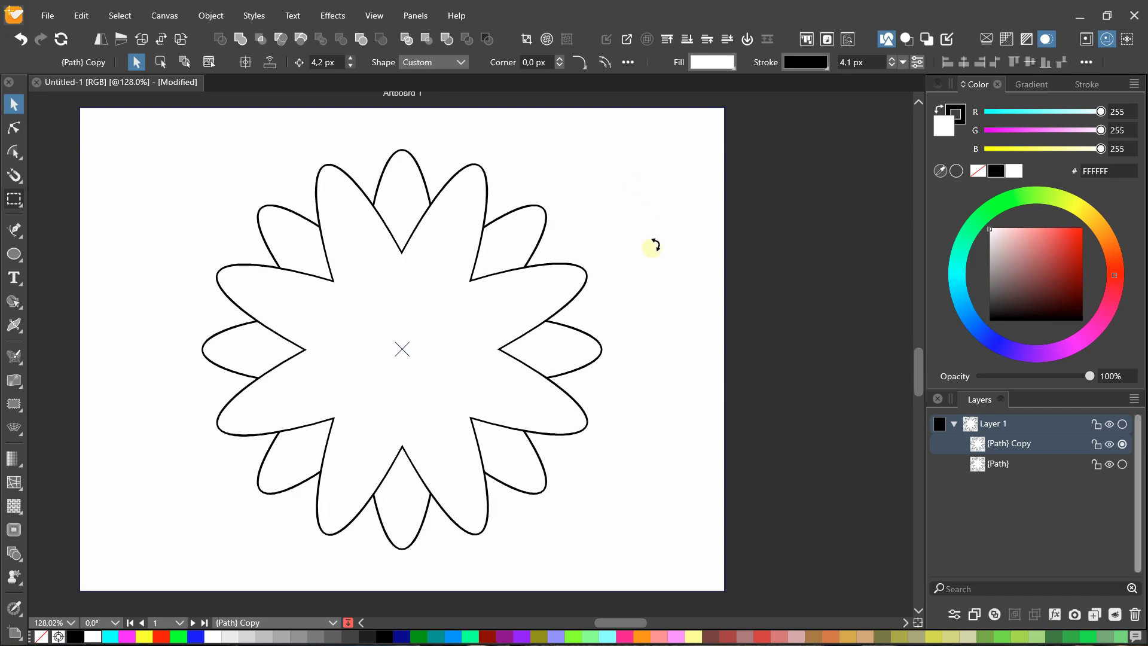
left_click_drag(651, 245, 655, 247)
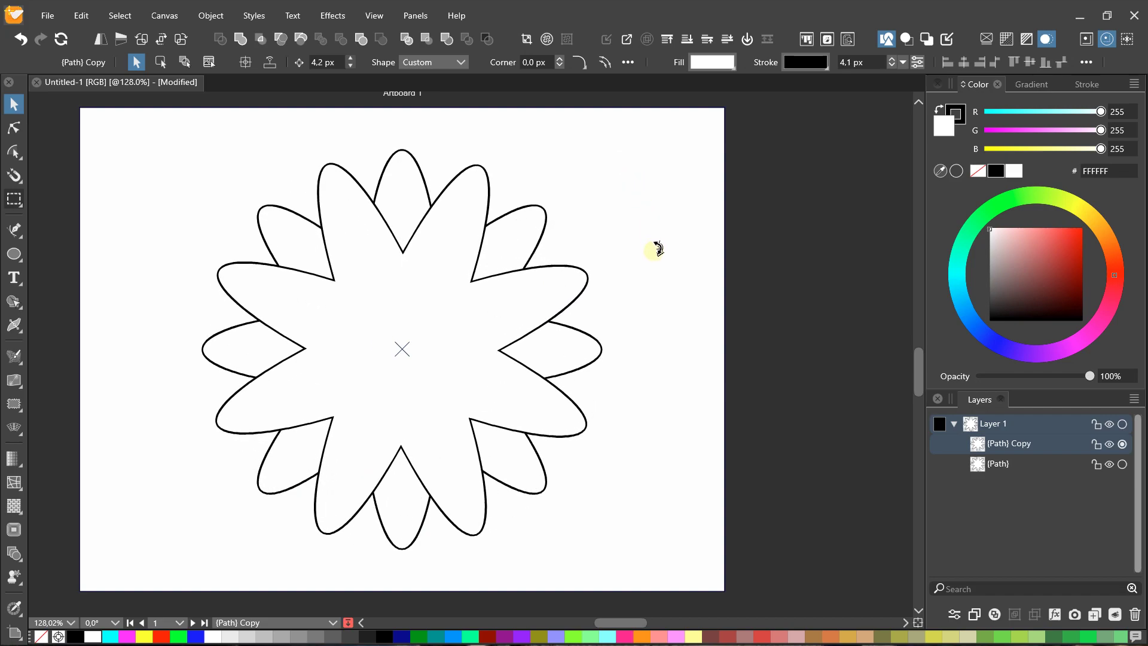
left_click_drag(656, 247, 655, 247)
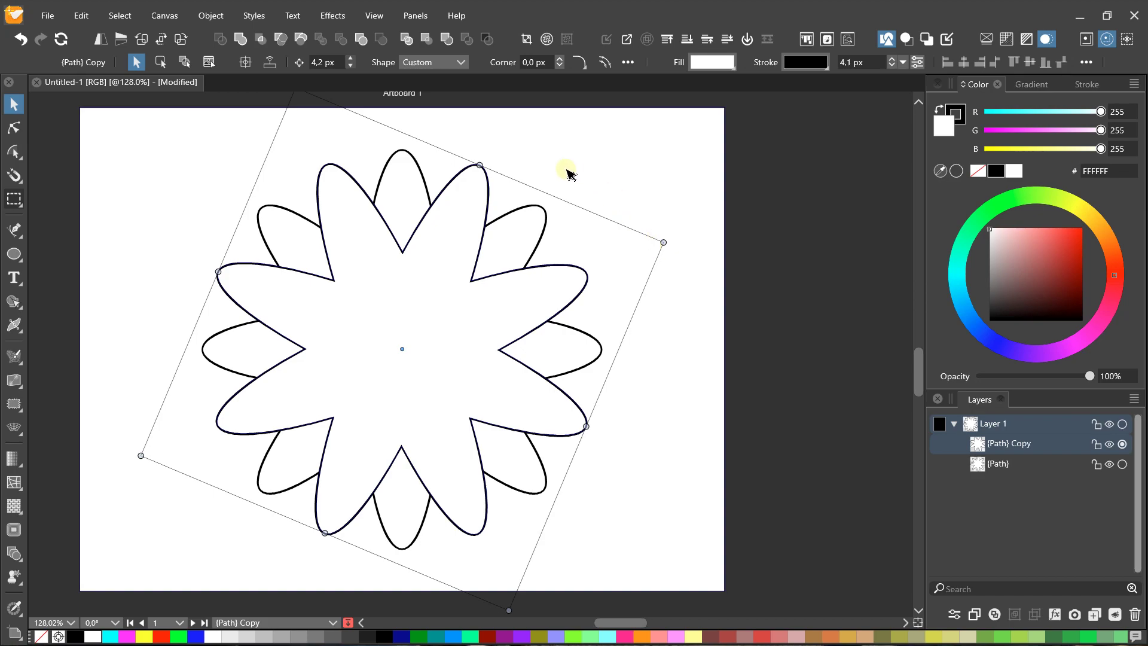
left_click(549, 169)
key("a")
scroll(422, 212, "down", 1)
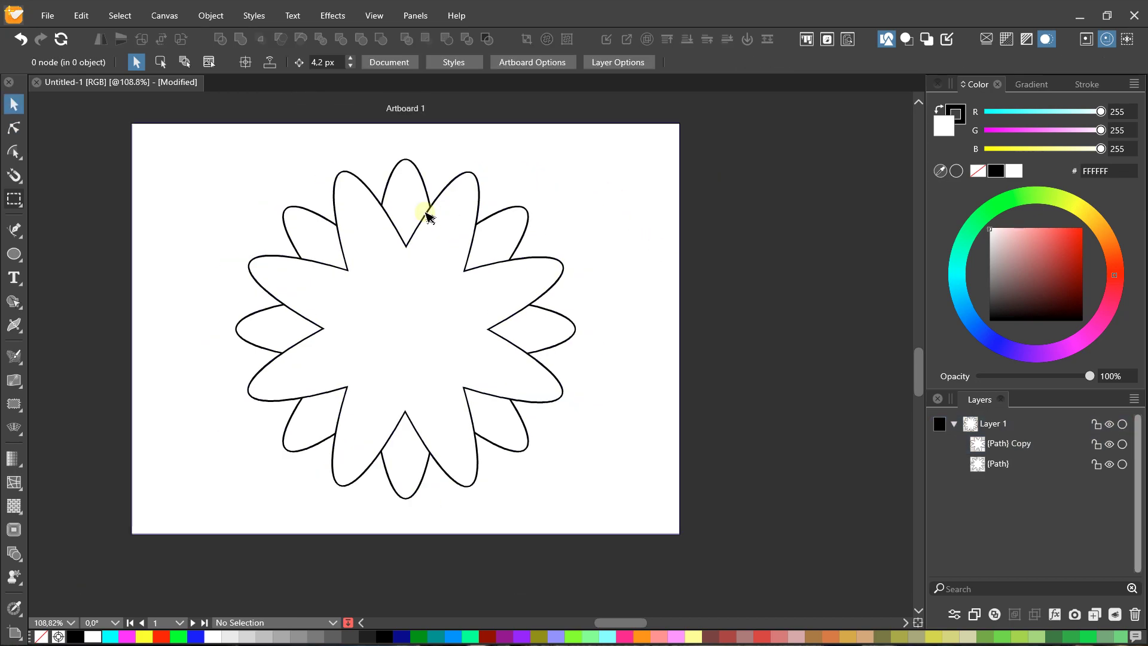
- Use Shape Builder to merge every petal and the centre of both stars into one path
key("v")
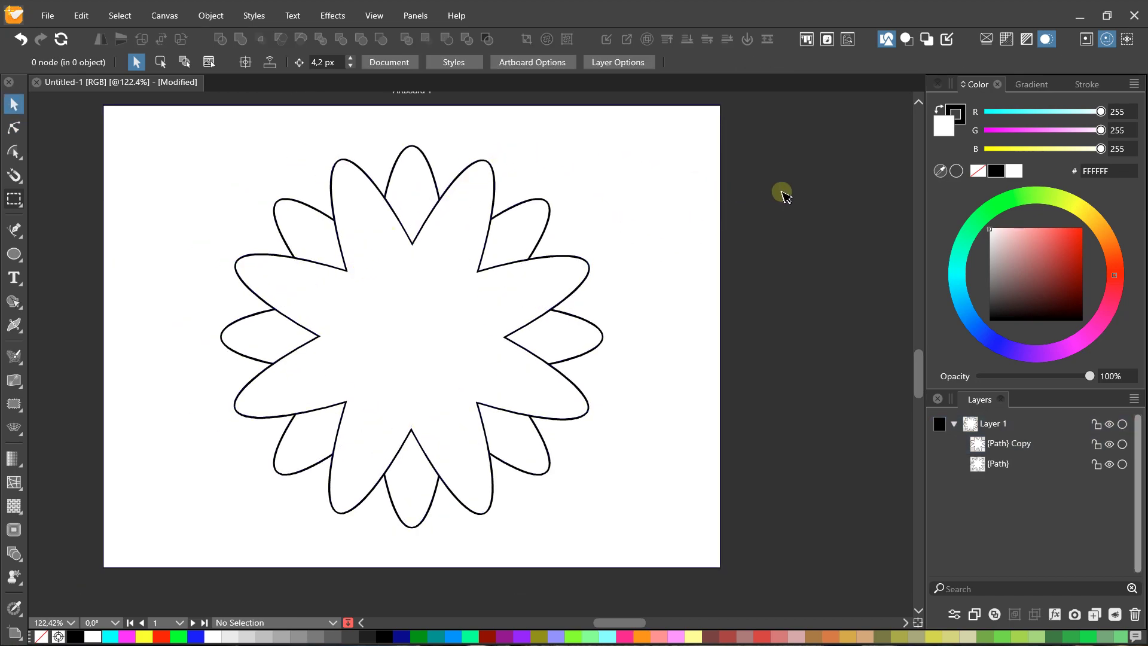
scroll(481, 246, "up", 1)
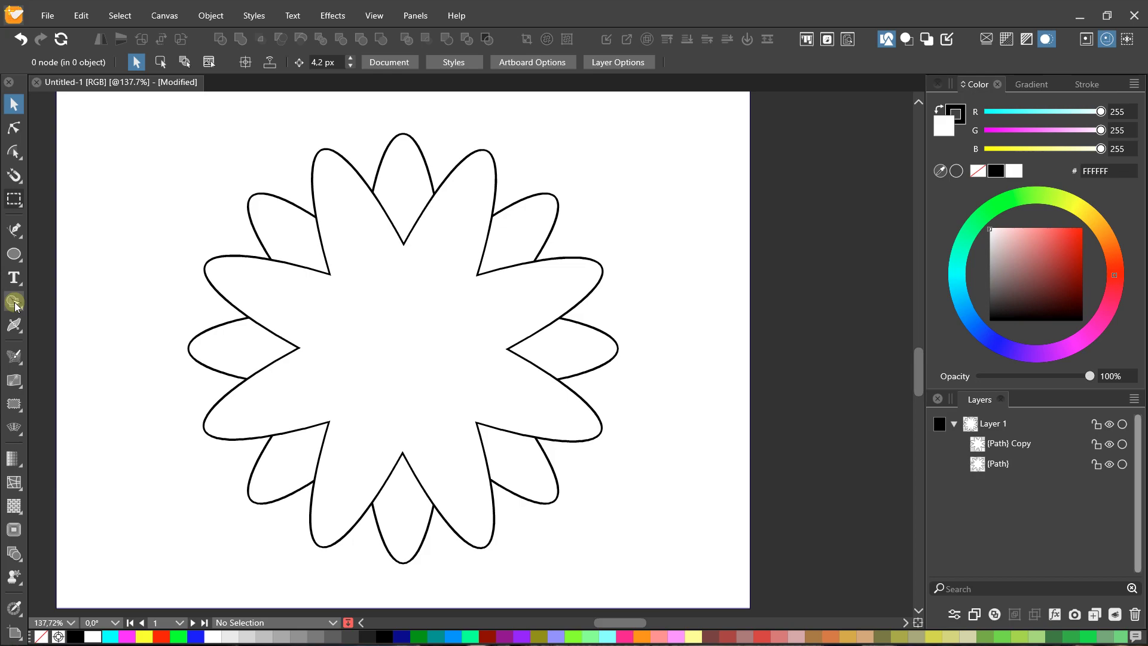
left_click(42, 302)
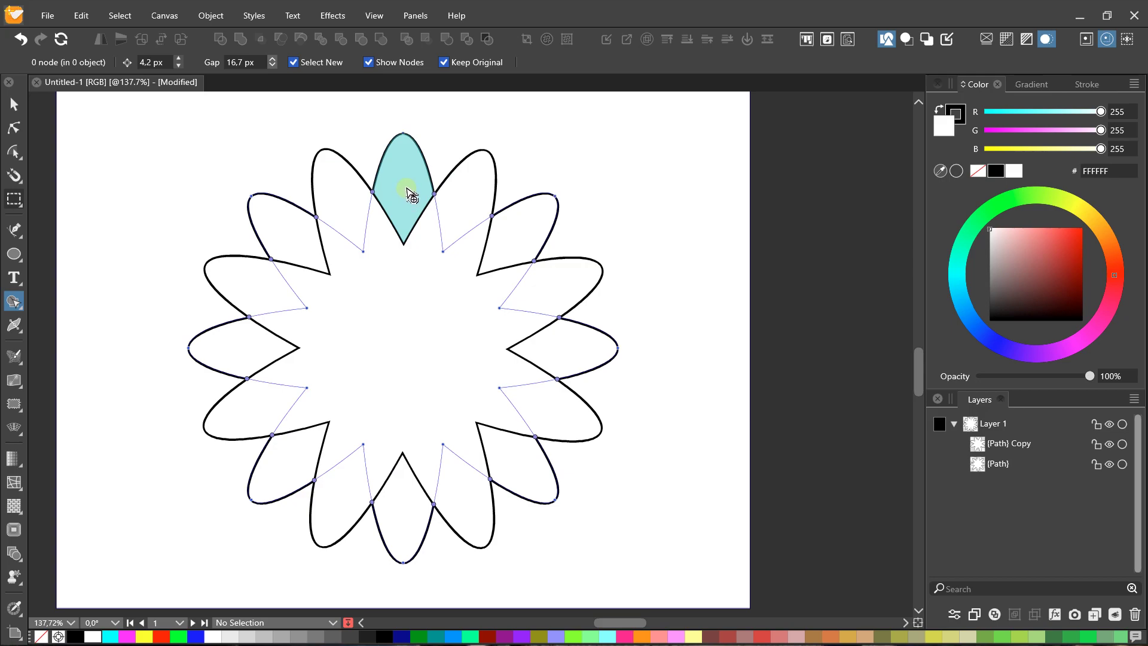
mouse_move(419, 212)
left_mouse_down()
mouse_move(529, 298)
mouse_move(502, 445)
mouse_move(418, 469)
mouse_move(306, 446)
mouse_move(287, 392)
mouse_move(277, 350)
mouse_move(307, 288)
mouse_move(308, 249)
mouse_move(339, 222)
left_mouse_up()
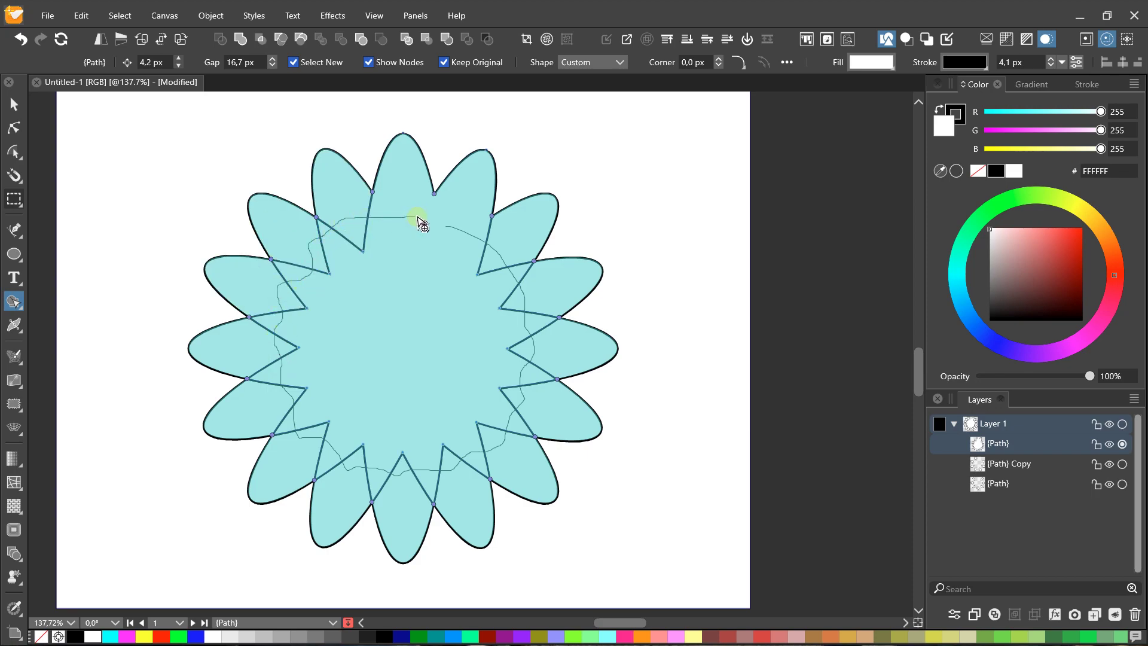
left_click_drag(429, 224, 404, 338)
scroll(419, 293, "down", 1)
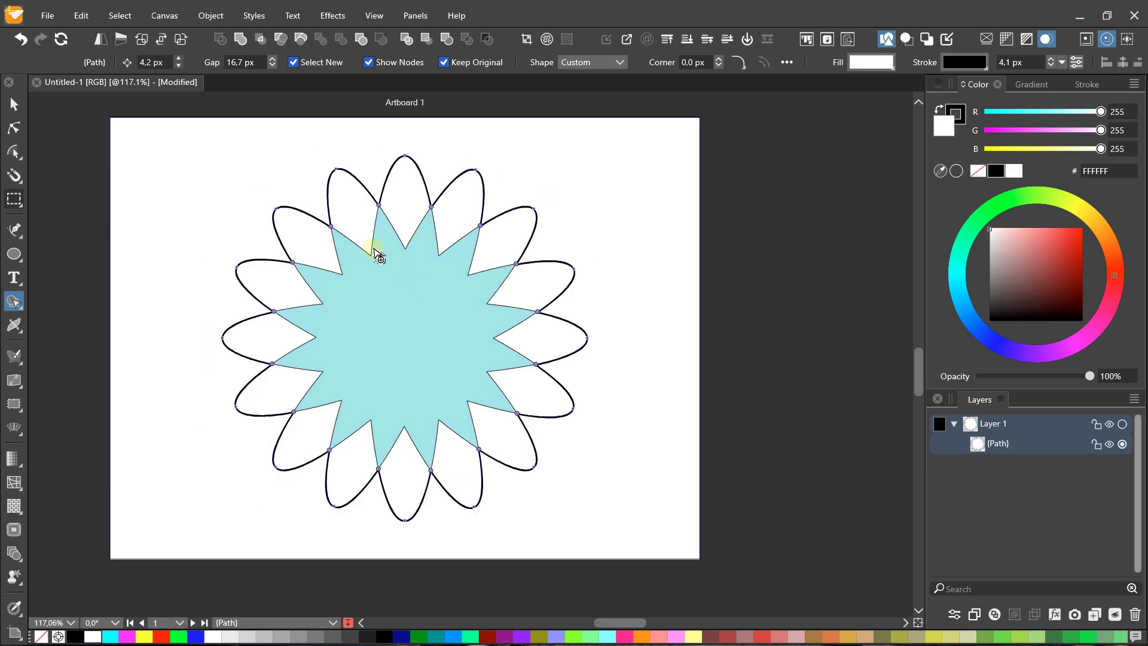
left_click(14, 104)
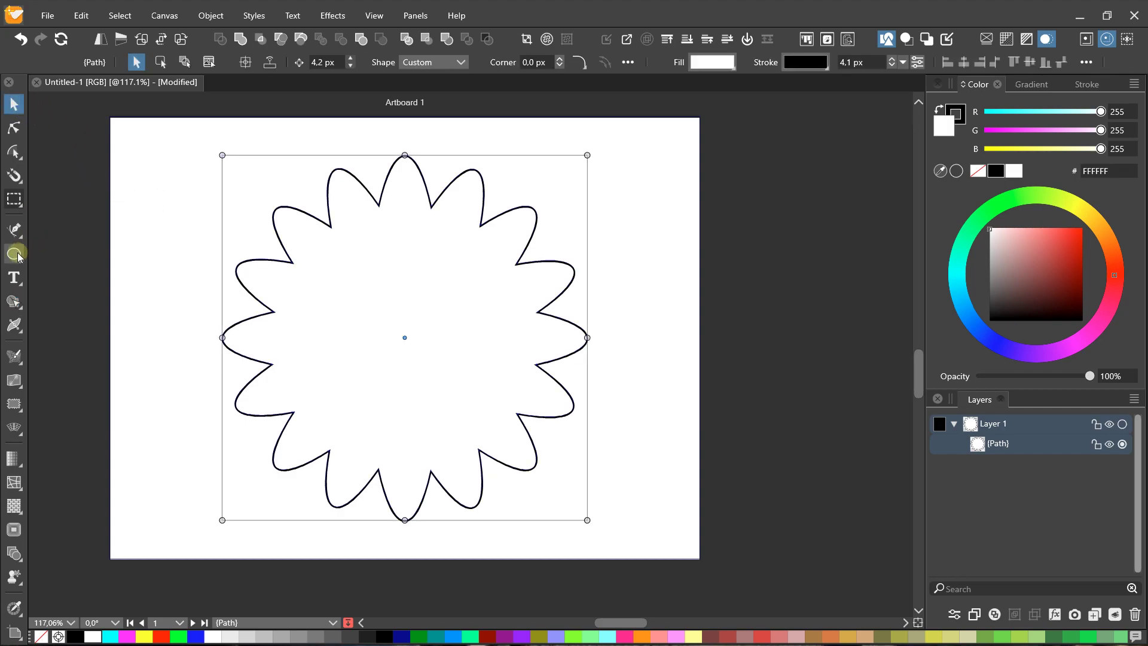
- Duplicate the scalloped flower and resize the copy to nest inside the original
left_click(14, 255)
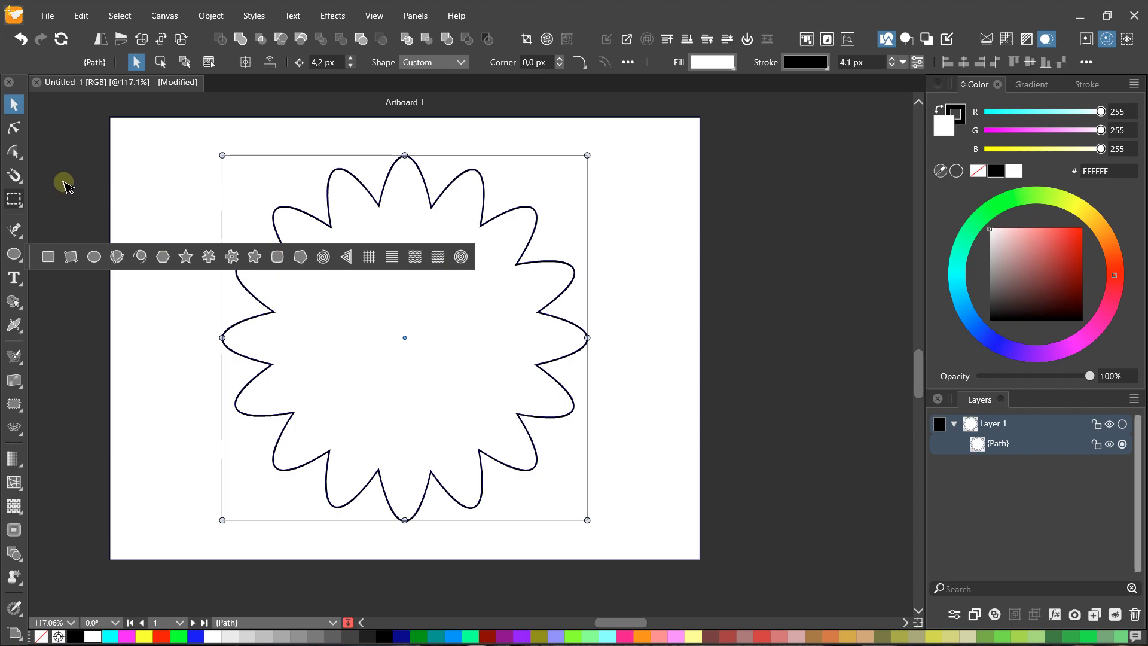
left_click(64, 186)
scroll(387, 325, "up", 1)
left_click(418, 242)
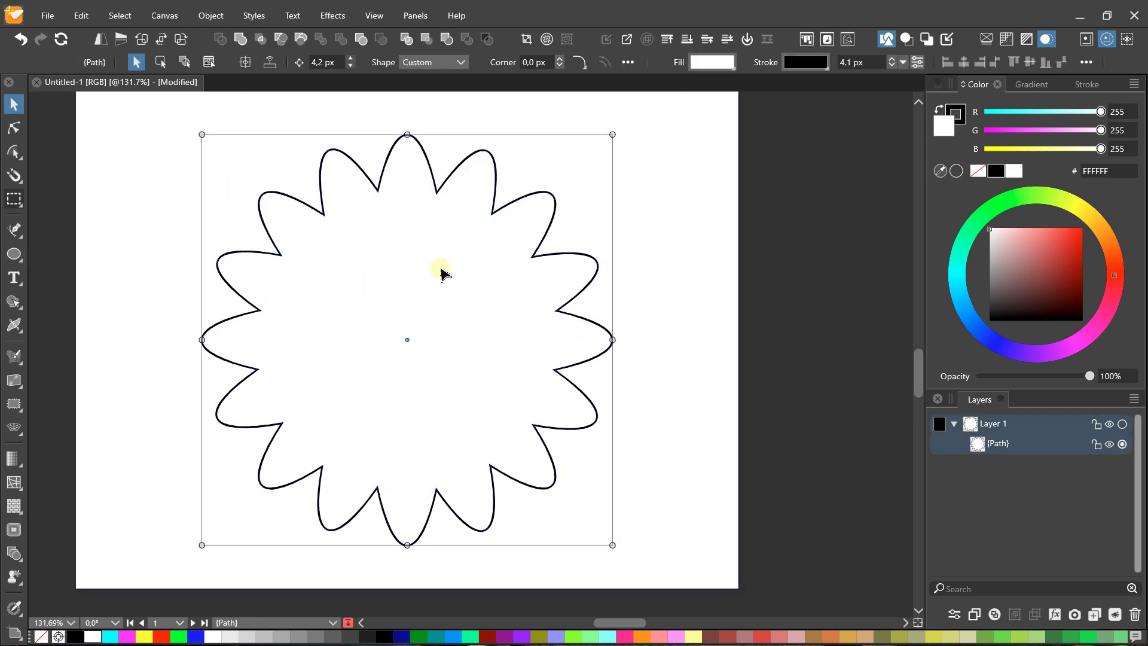
key("ctrl+d")
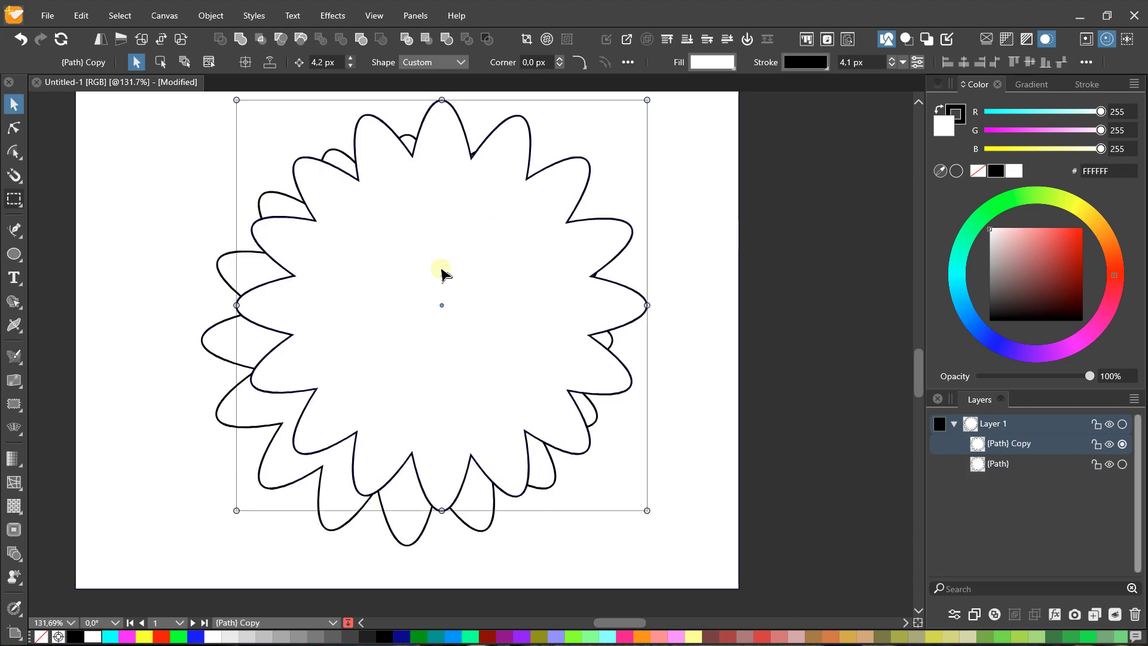
mouse_move(647, 97)
left_mouse_down()
mouse_move(395, 323)
mouse_move(413, 324)
left_mouse_up()
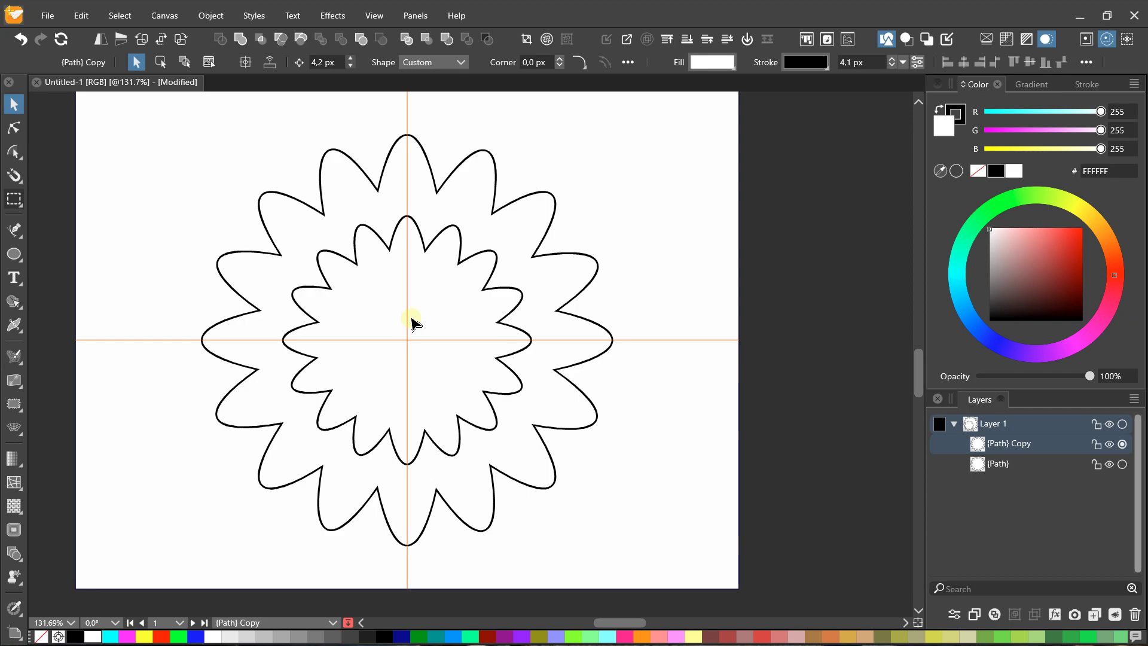
scroll(328, 251, "up", 1)
left_click(282, 222, "shift")
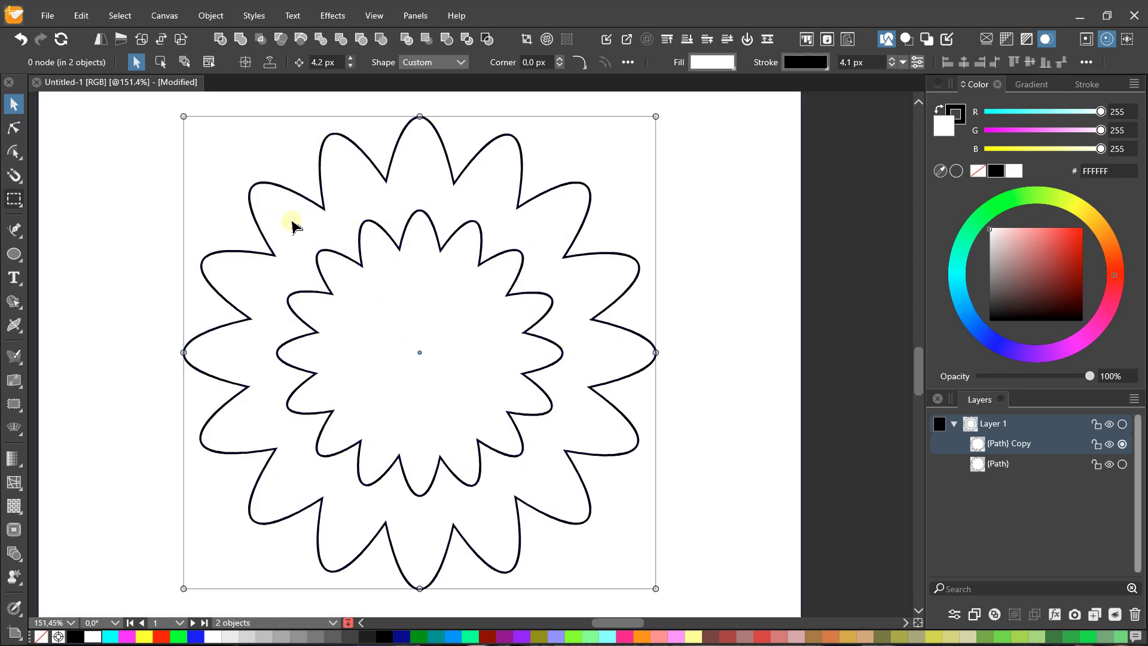
left_click(74, 194)
left_click(464, 344)
mouse_move(276, 209)
left_mouse_down()
mouse_move(250, 177)
mouse_move(263, 189)
left_mouse_up()
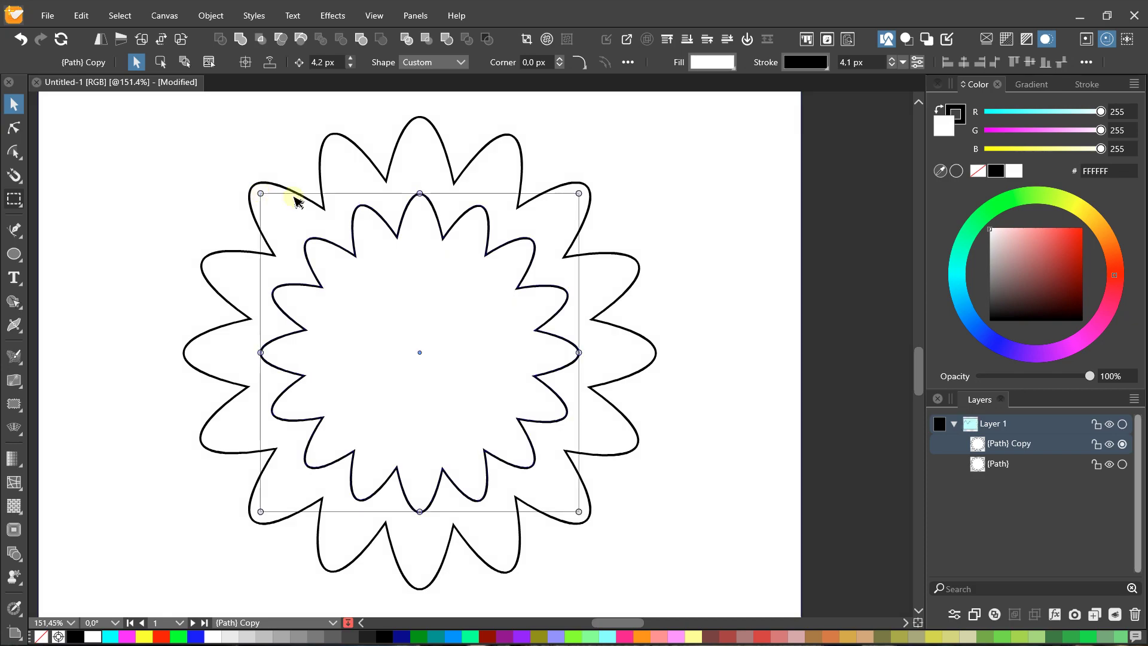
scroll(488, 326, "up", 1)
left_click(133, 180)
- Draw a small circle and move it to the flower's centre
left_click_drag(16, 246, 81, 263)
scroll(353, 325, "up", 1)
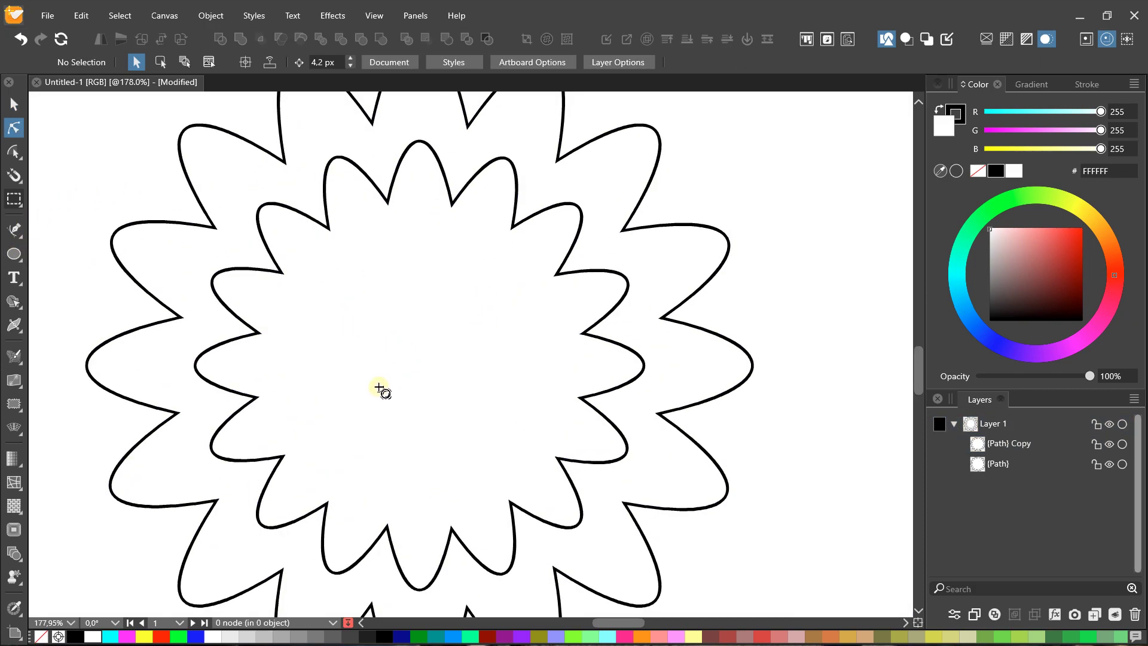
left_click_drag(379, 389, 308, 286)
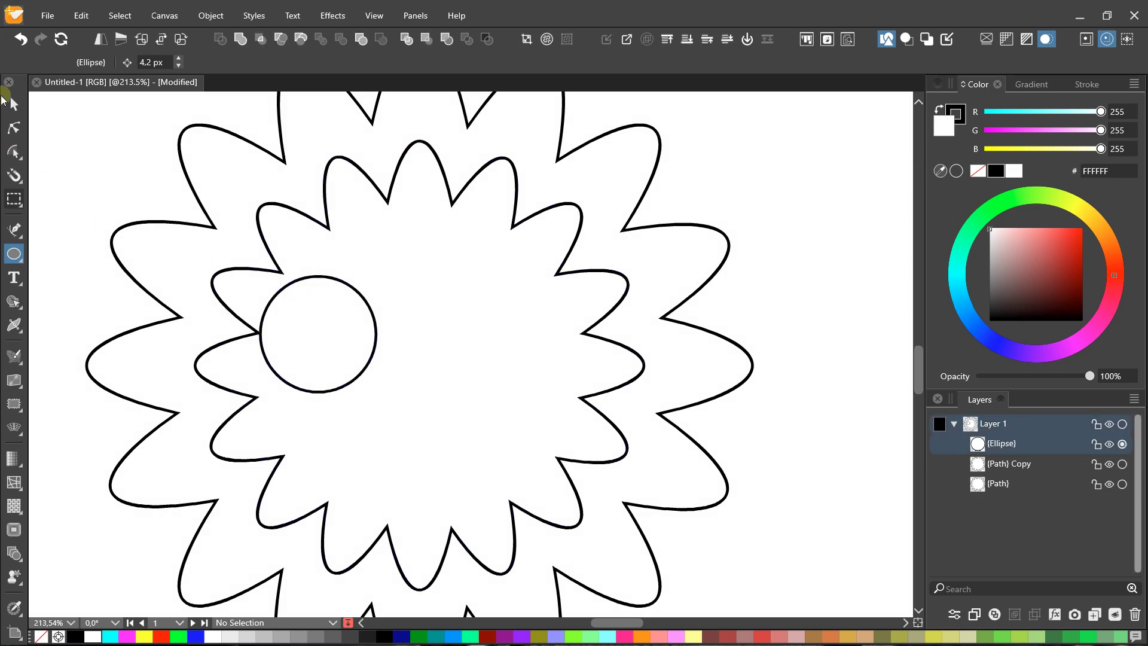
key("v")
left_click_drag(315, 353, 419, 381)
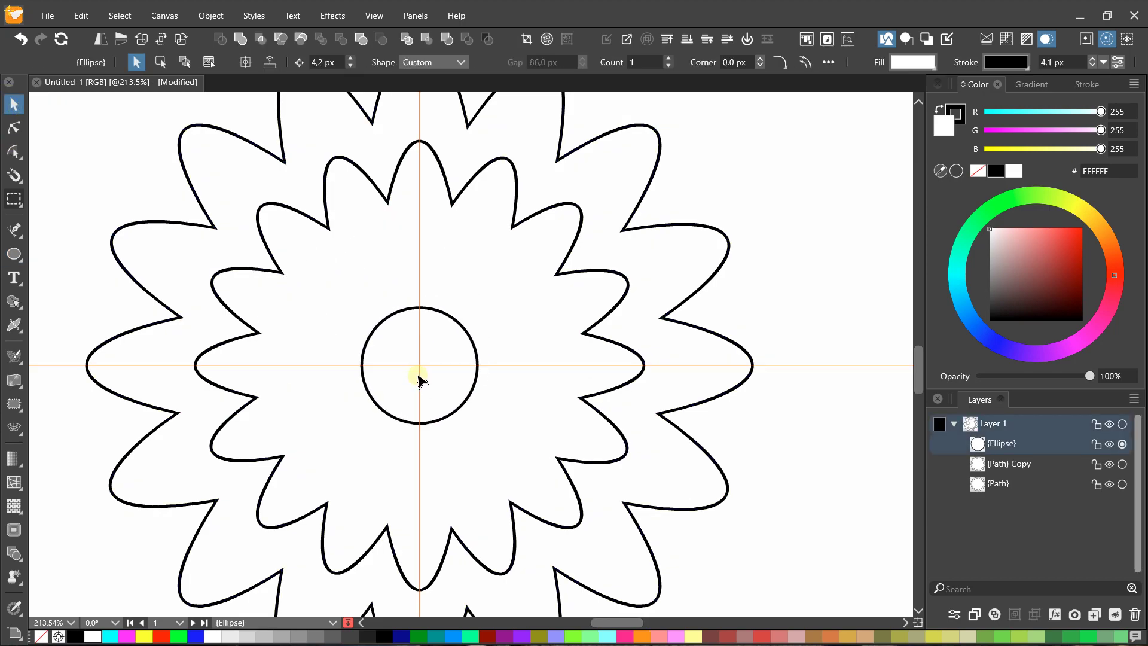
scroll(426, 328, "down", 4)
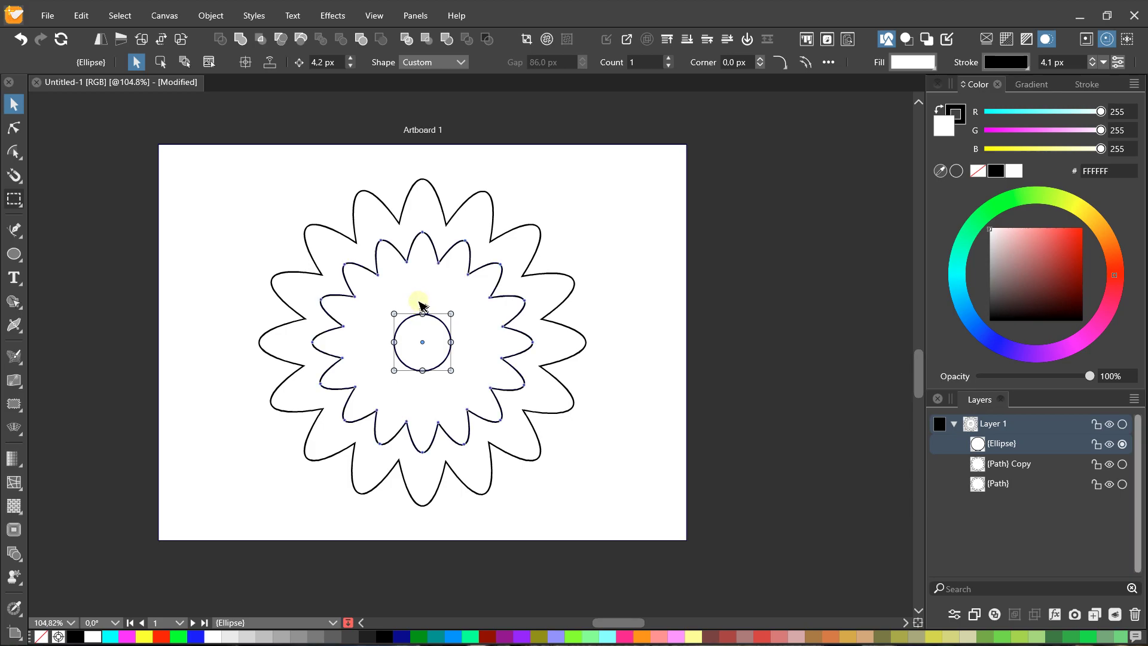
- Draw a small ellipse and stretch it into a petal above the centre circle
scroll(420, 303, "up", 2)
scroll(416, 299, "up", 2)
scroll(412, 295, "up", 2)
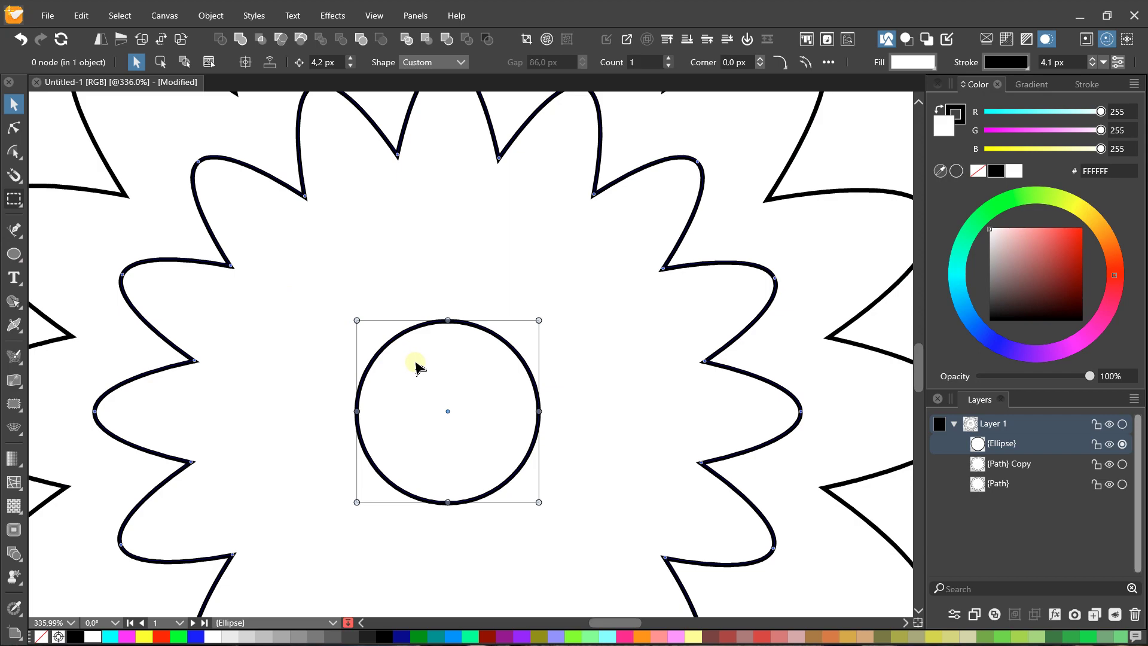
left_click(297, 307)
left_click(14, 254)
mouse_move(333, 251)
left_mouse_down()
mouse_move(402, 307)
mouse_move(362, 321)
mouse_move(361, 342)
left_mouse_up()
left_click(14, 104)
mouse_move(372, 290)
left_mouse_down()
mouse_move(472, 292)
mouse_move(456, 307)
left_mouse_up()
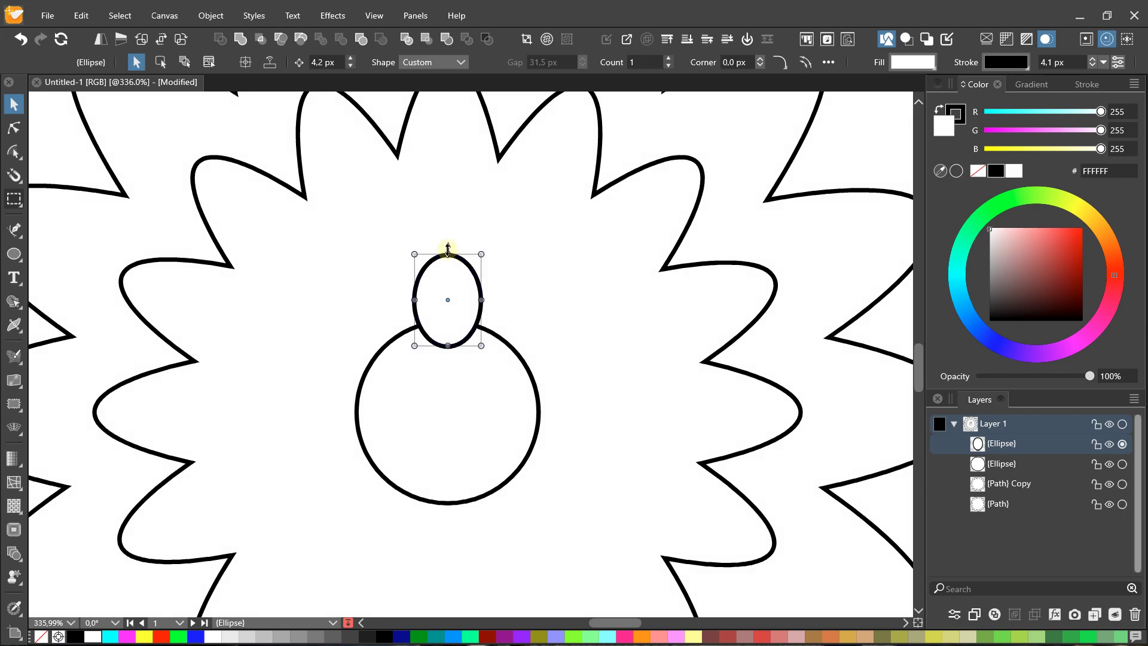
- Stretch the ellipse taller and centre it horizontally above the circle
left_click_drag(446, 254, 447, 222)
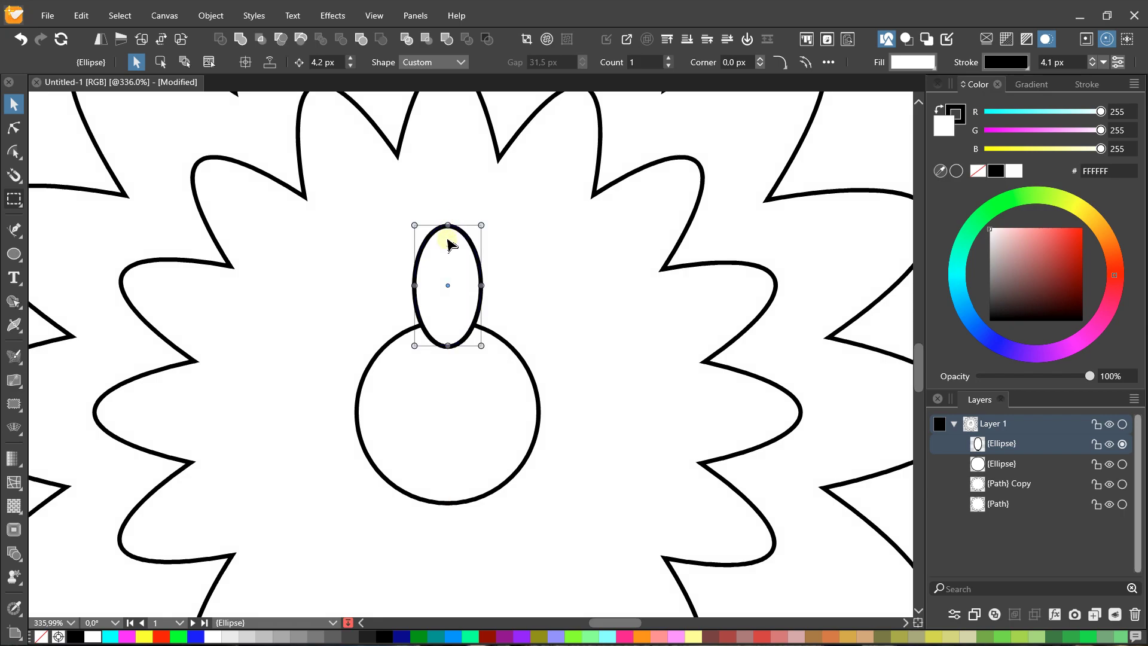
key("n")
scroll(445, 276, "up", 5)
key("v")
scroll(445, 276, "down", 5)
left_click_drag(444, 277, 446, 273)
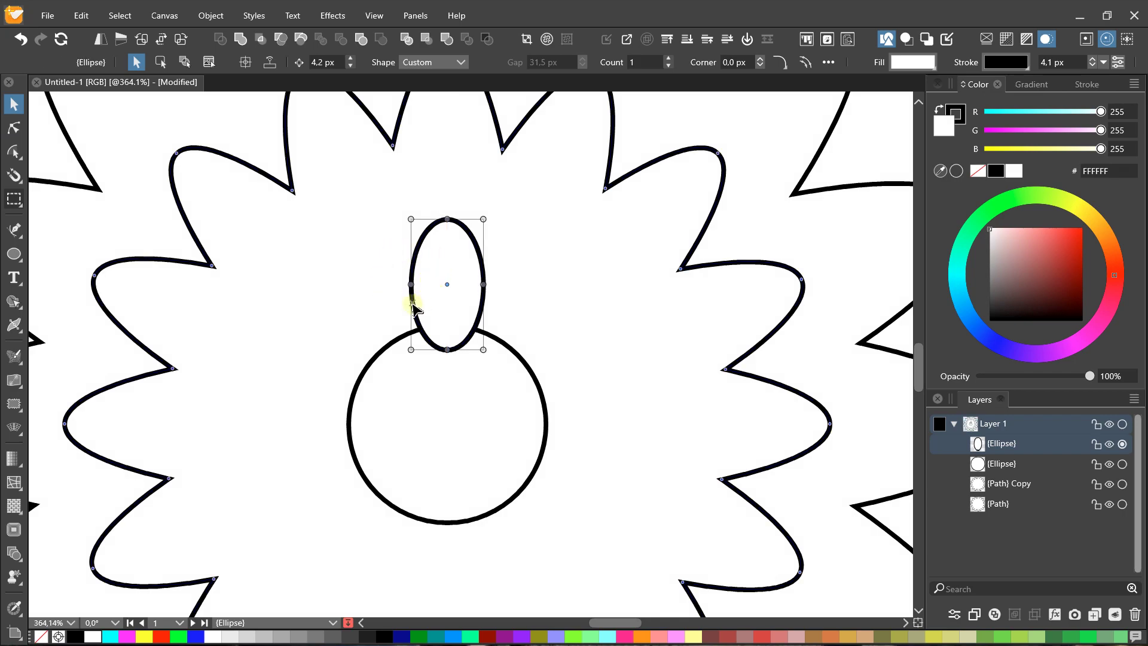
left_click(378, 263)
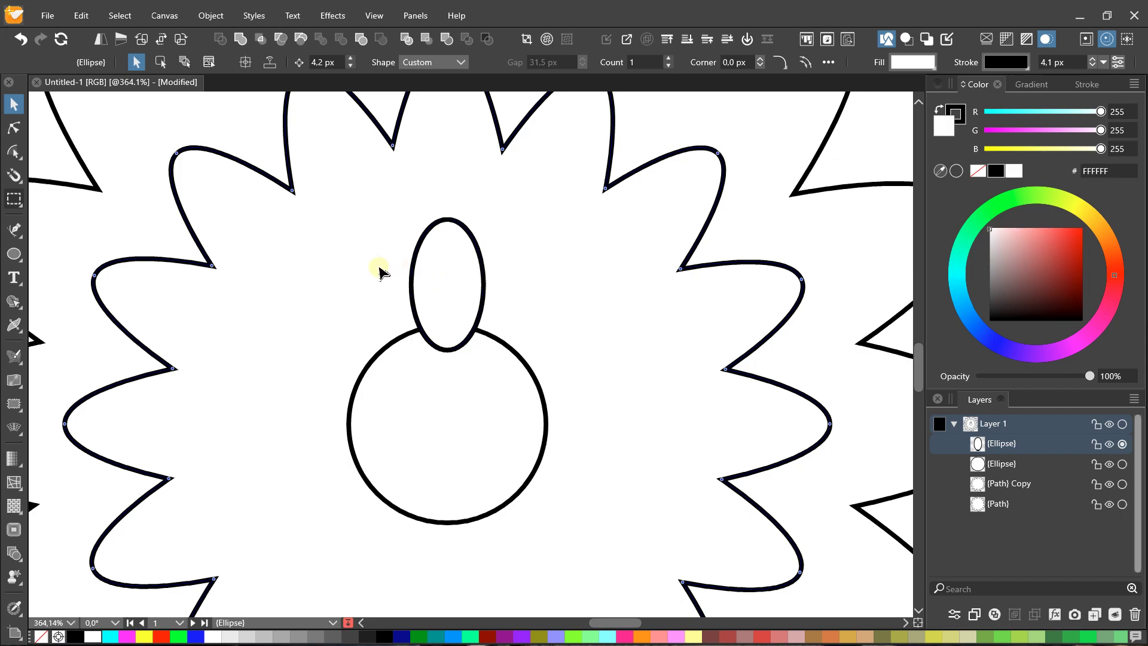
left_click(421, 257)
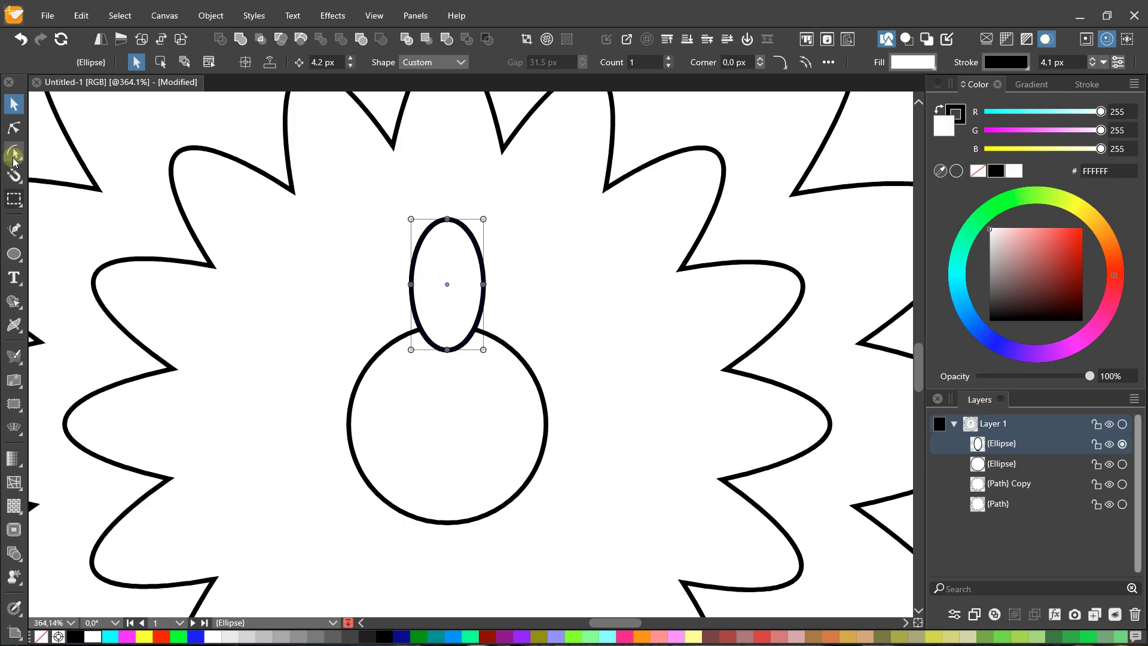
left_click(14, 176)
- Use the Rotate Tool to move the ellipse's rotation centre onto the circle's centre
left_click_drag(14, 178, 136, 182)
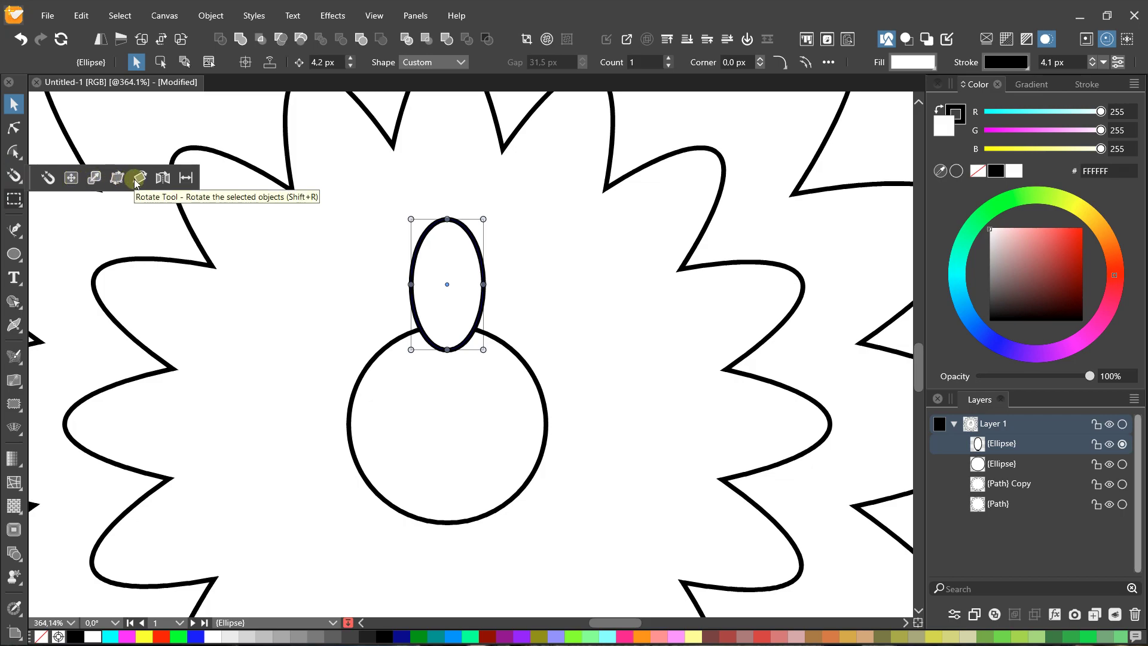
left_click_drag(136, 182, 137, 180)
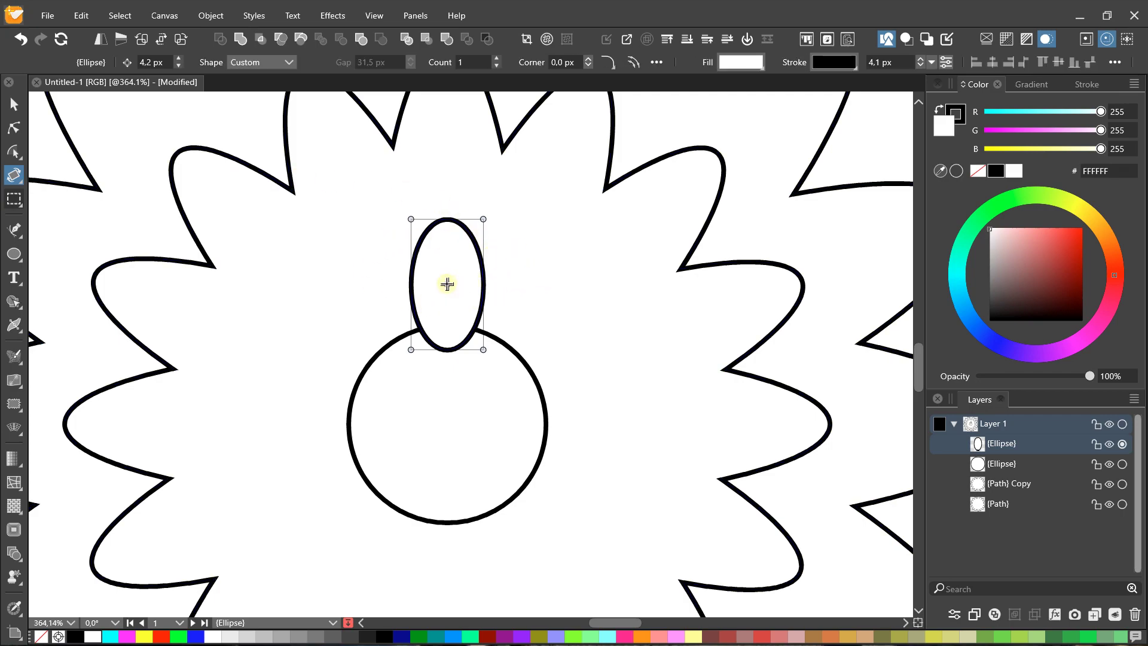
left_click_drag(457, 295, 445, 376)
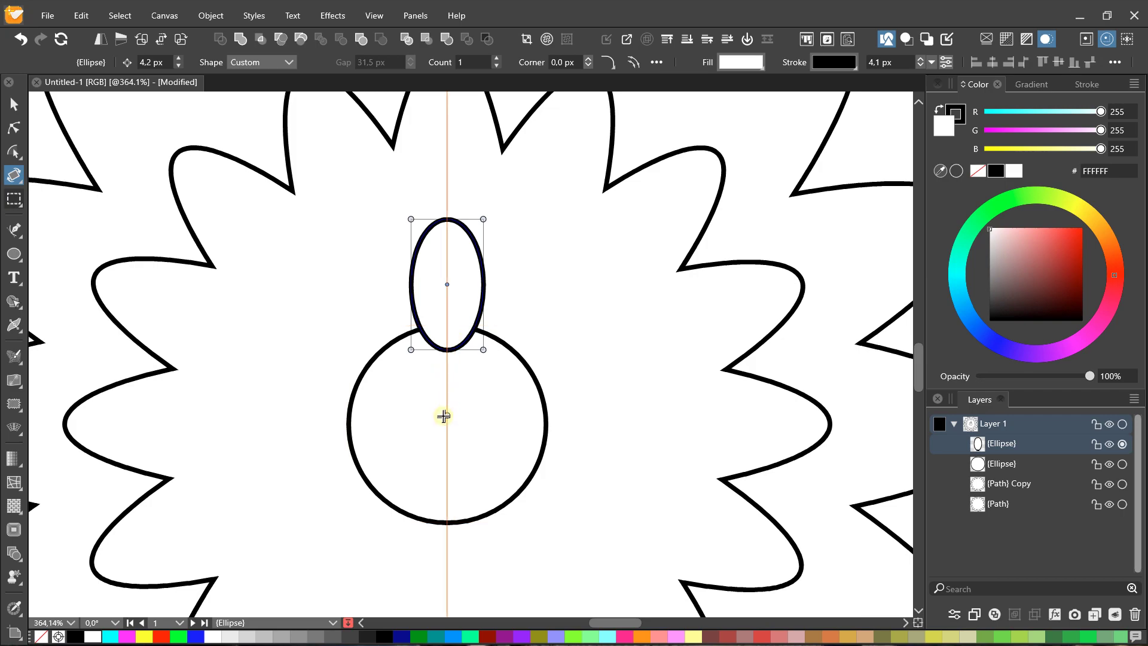
left_click_drag(443, 416, 449, 425)
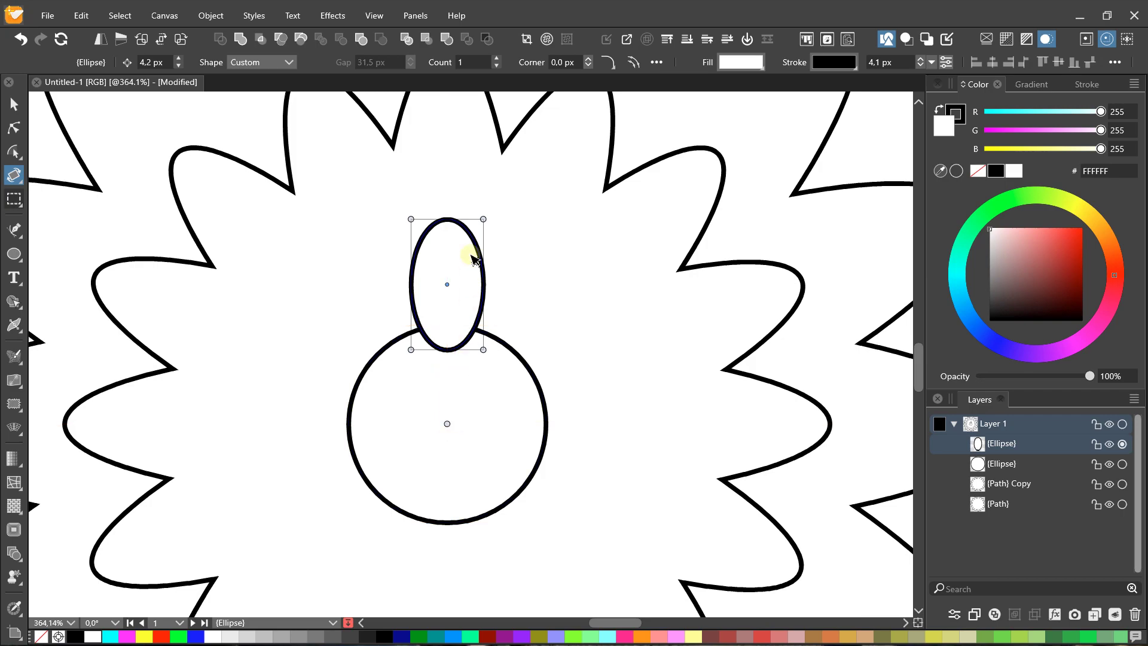
- Test-rotate the ellipse around the circle and back, then toggle Count to 2 and back to 1
left_click(489, 219)
left_click_drag(485, 223, 602, 452)
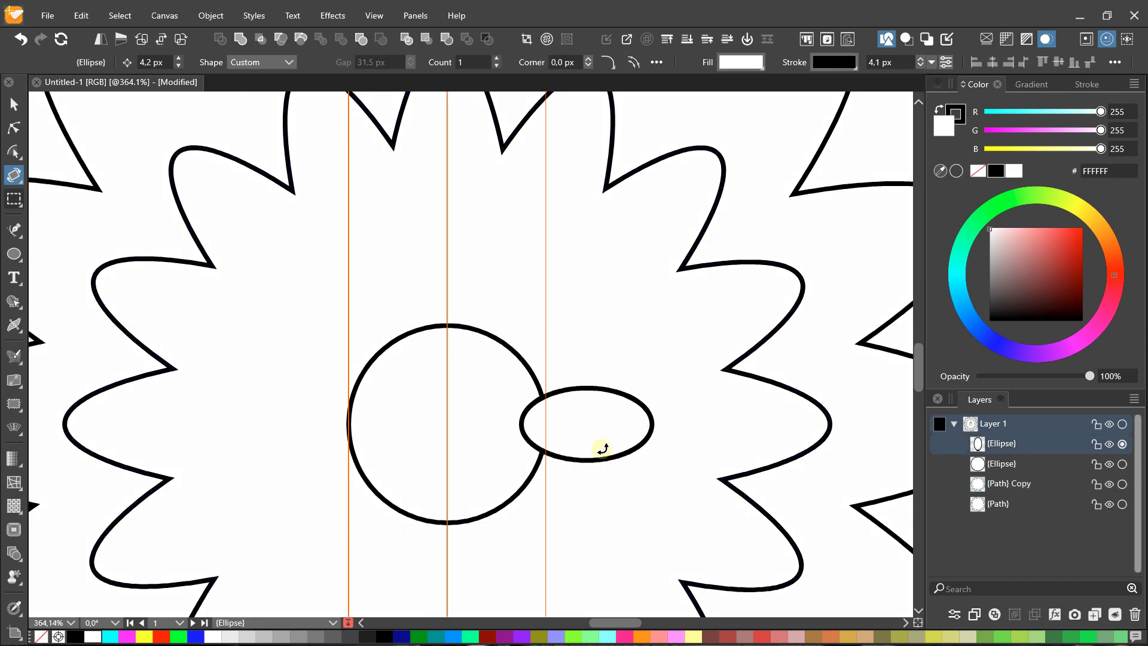
left_click_drag(602, 449, 483, 254)
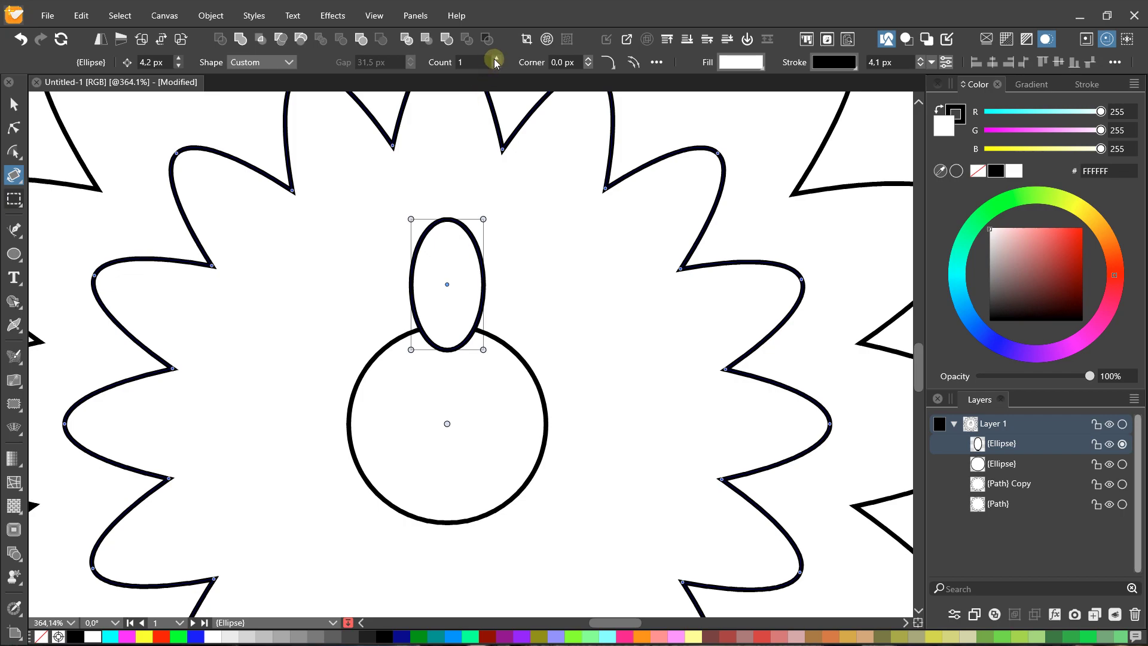
left_click(495, 59)
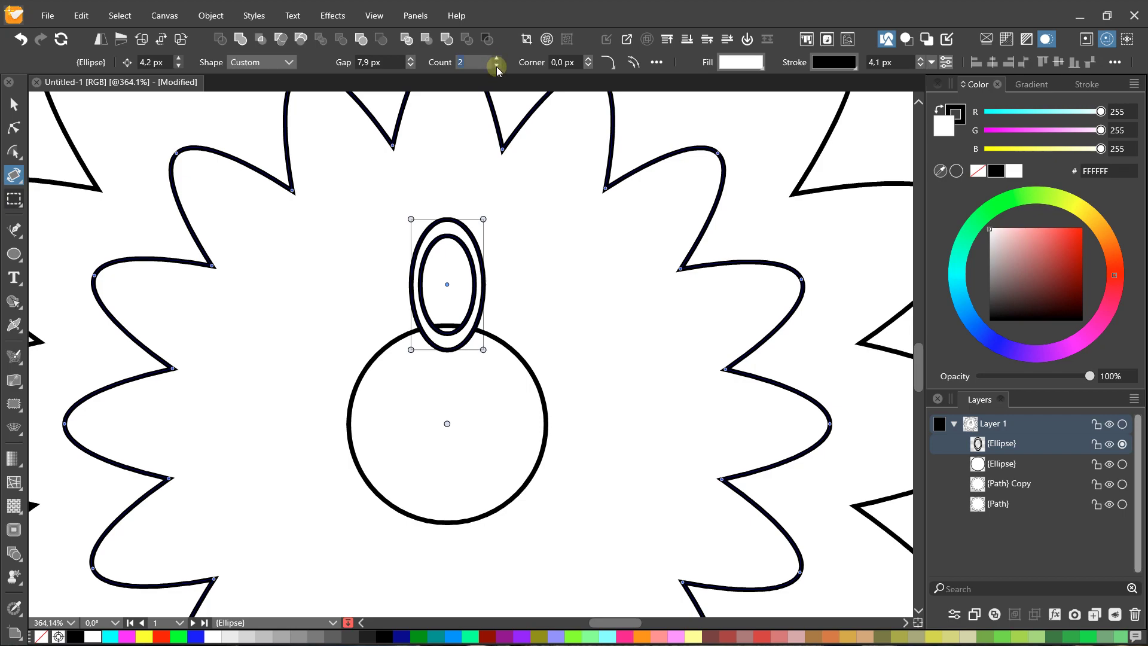
left_click(497, 66)
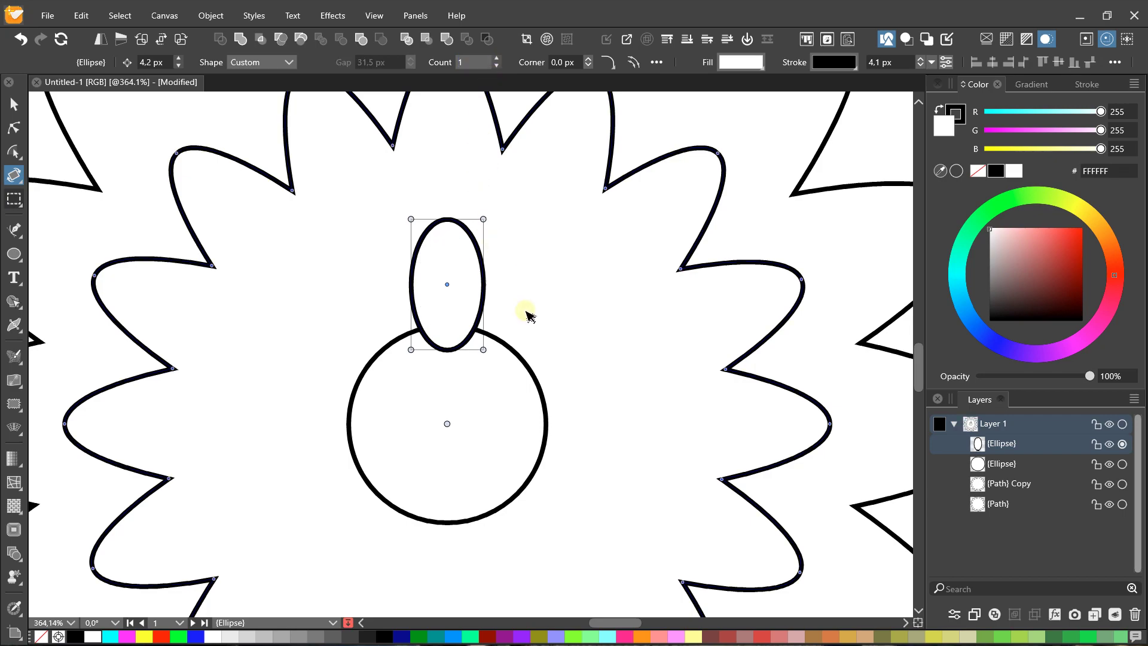
- Duplicate the ellipse three times, rotating each copy 90° around the circle centre
key("ctrl+d")
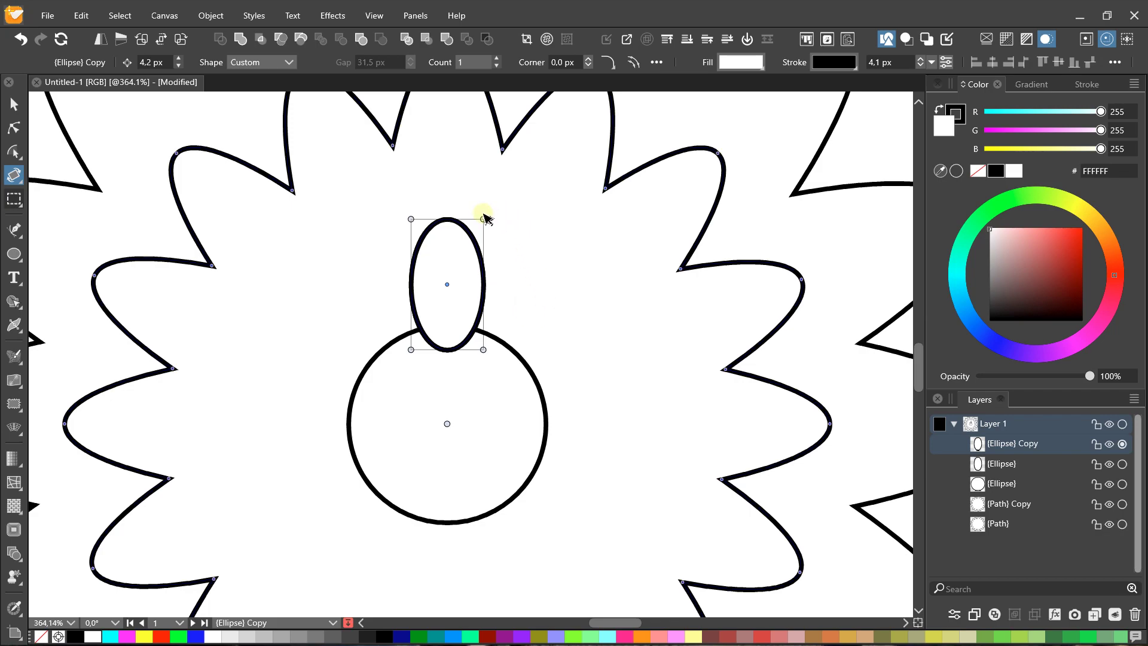
mouse_move(483, 219)
left_mouse_down()
mouse_move(563, 272)
mouse_move(598, 451)
left_mouse_up()
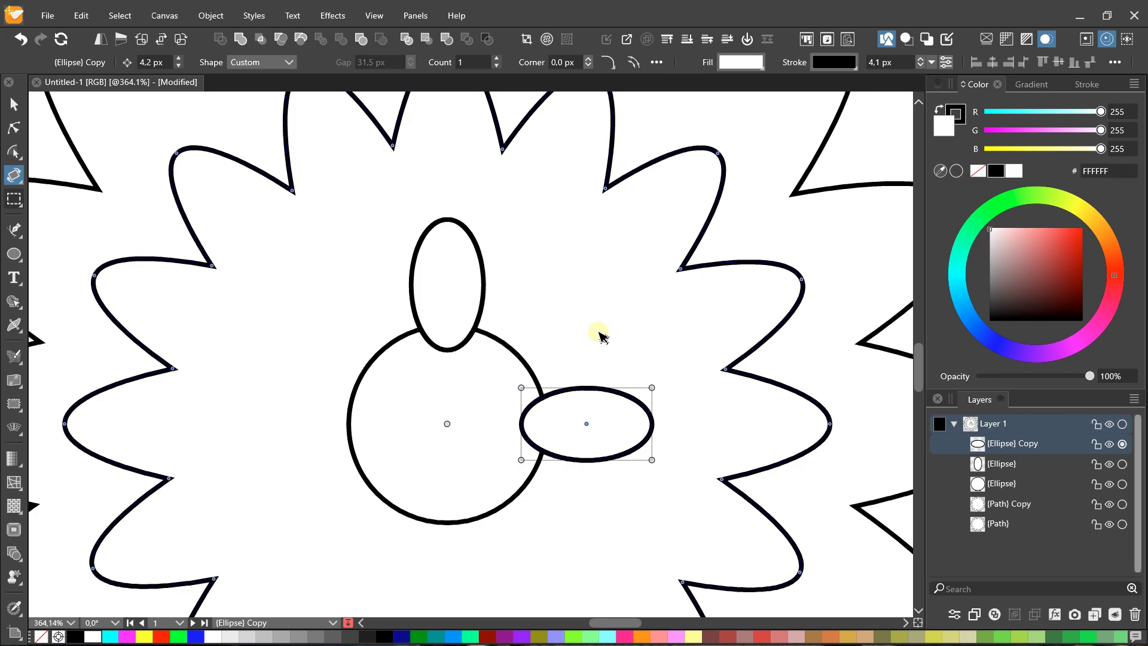
key("ctrl+d")
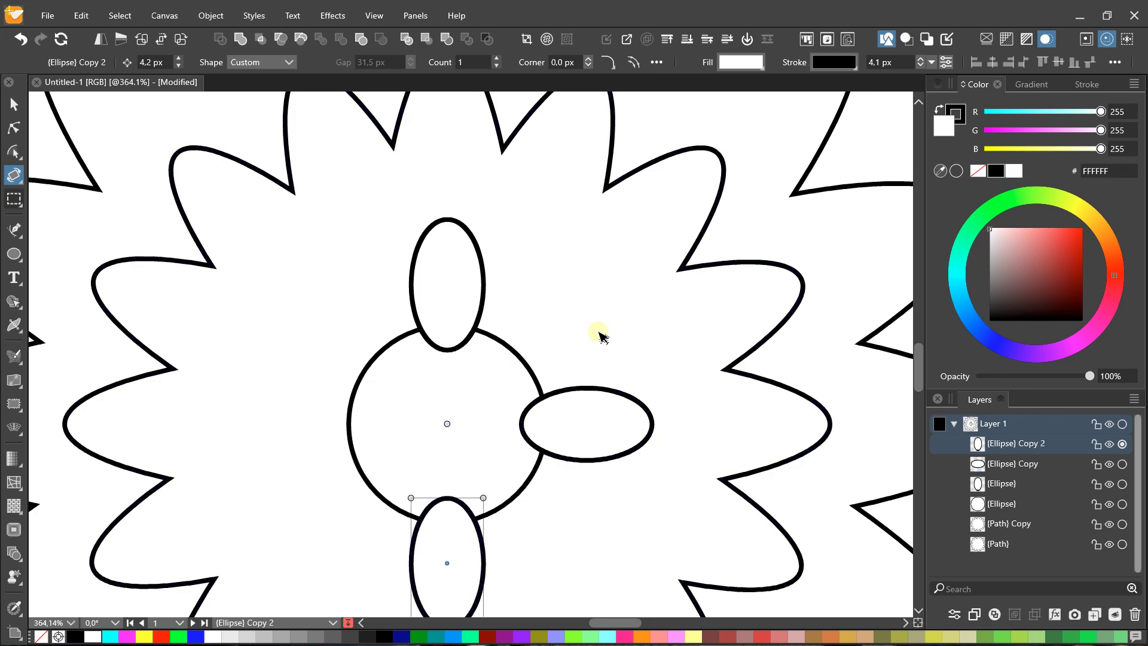
scroll(591, 341, "down", 1)
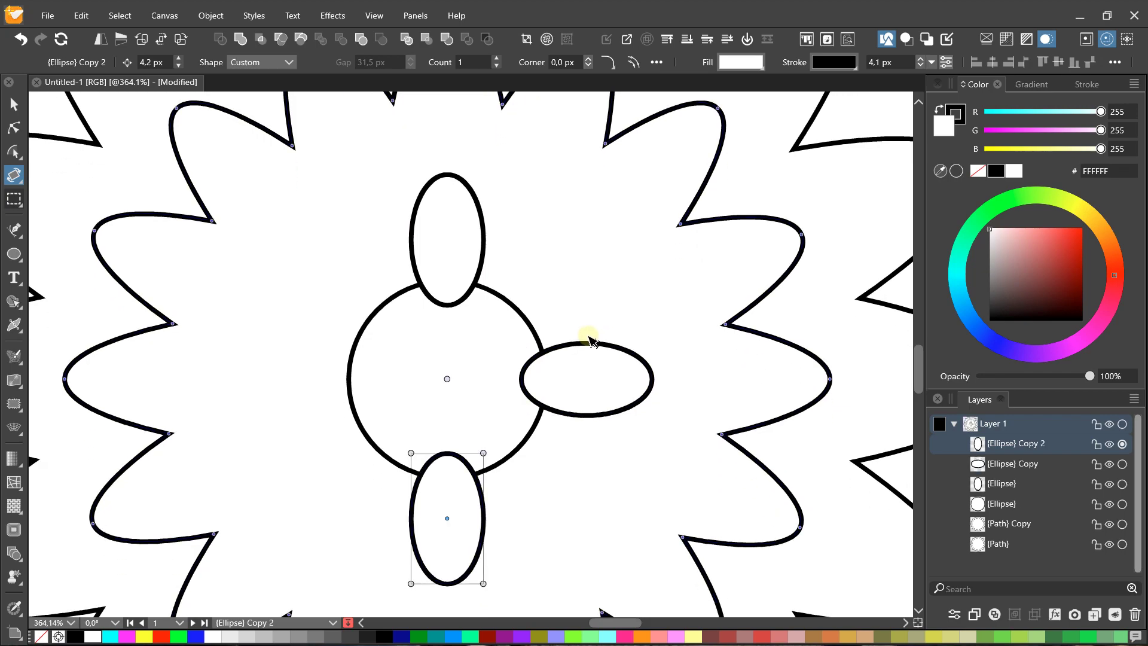
key("ctrl+d")
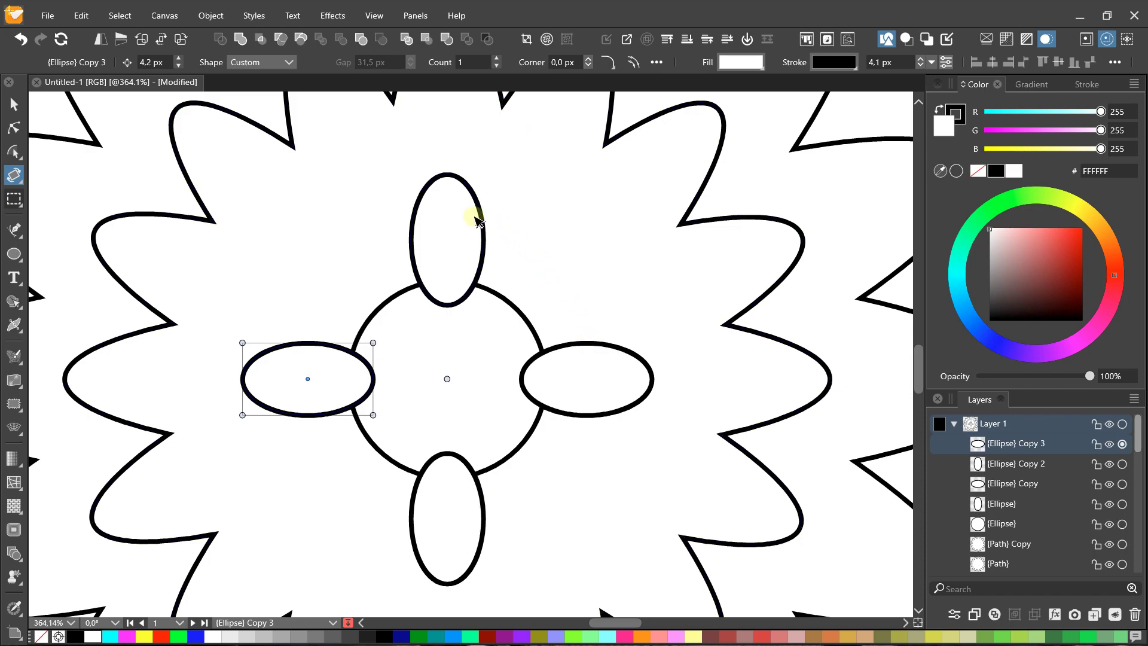
- Select the top, right, bottom and left ellipses together and duplicate them
left_click(478, 210)
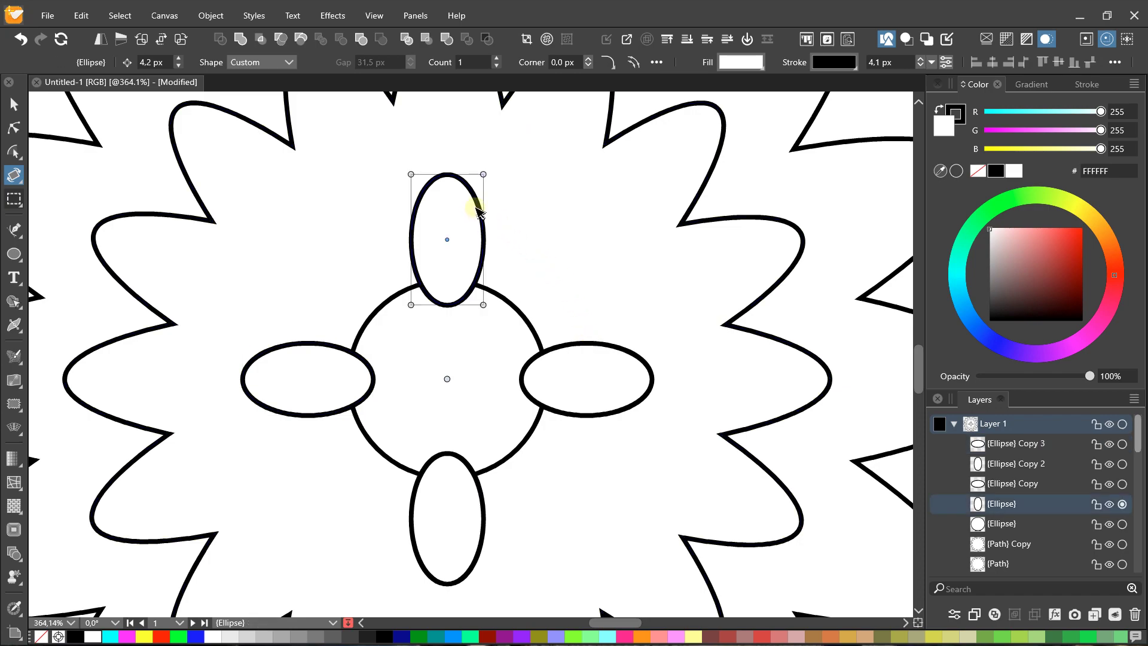
left_click(568, 352, "shift")
left_click(476, 476, "shift")
left_click(344, 361, "shift")
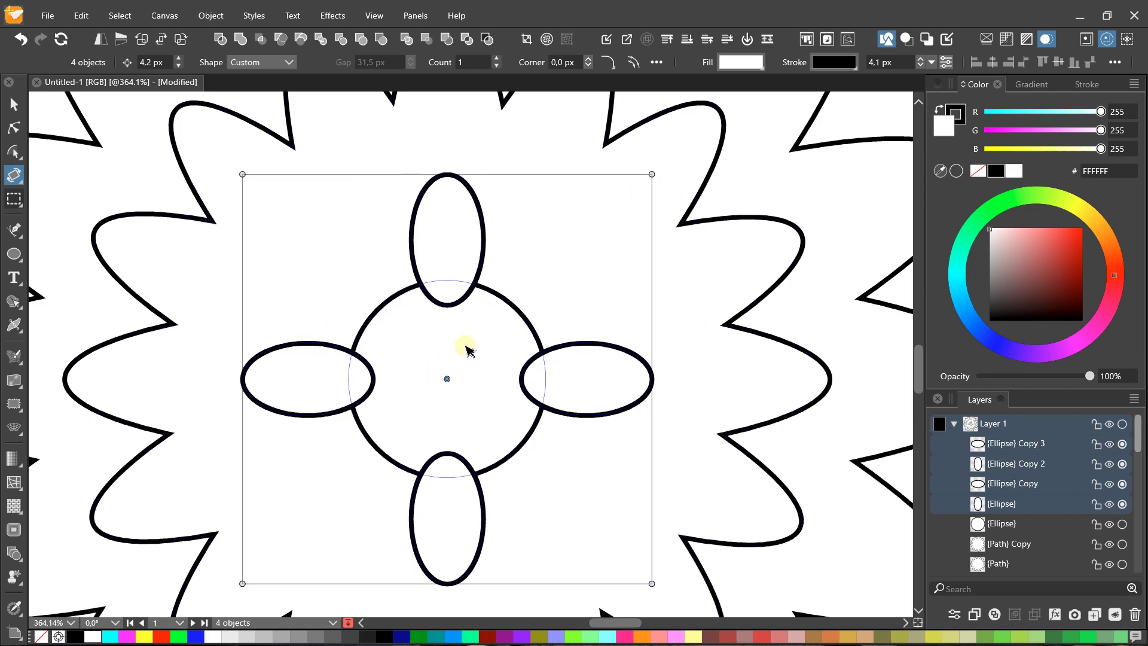
key("ctrl+d")
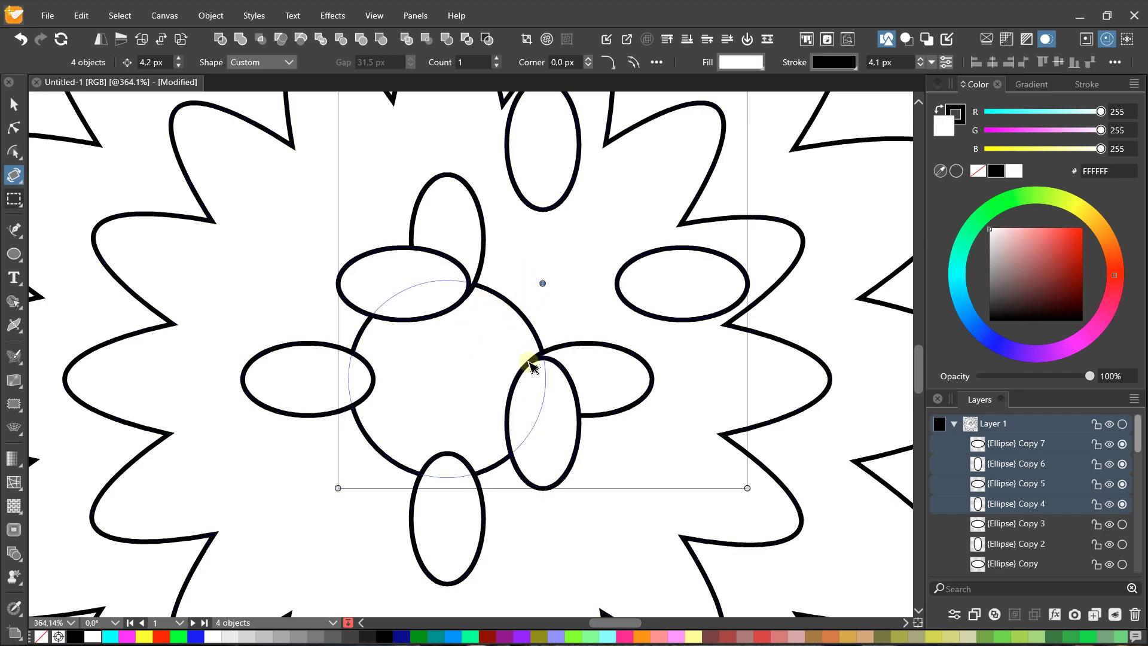
- Undo the duplicate and reselect the top, left, bottom and right ellipses
left_click_drag(707, 488, 646, 517)
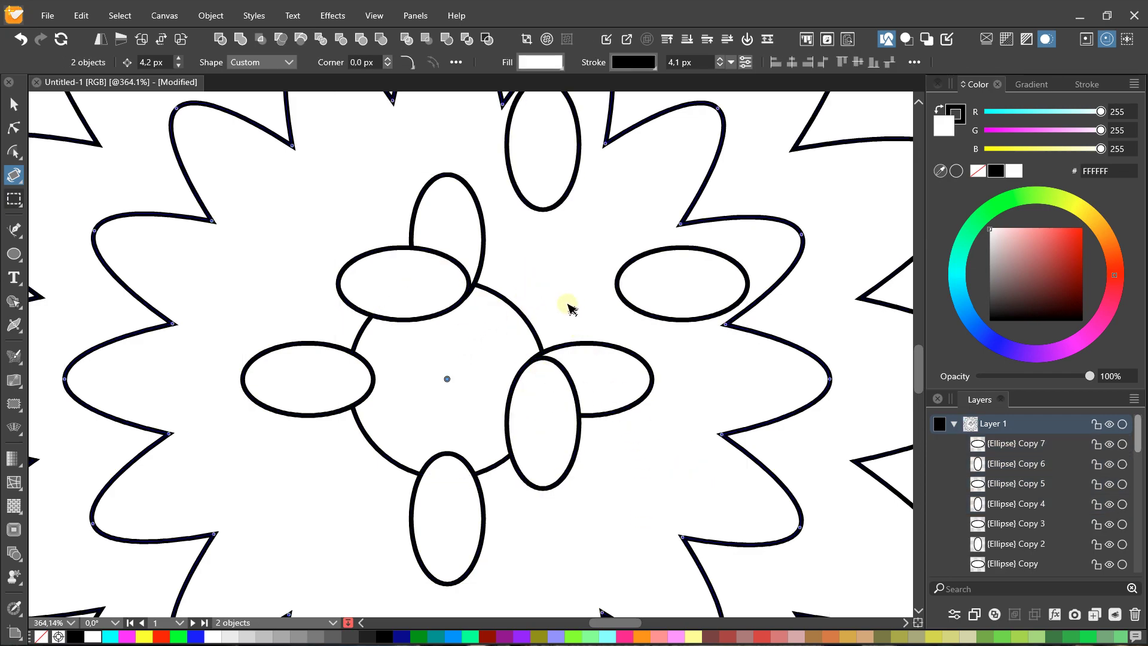
key("ctrl+z")
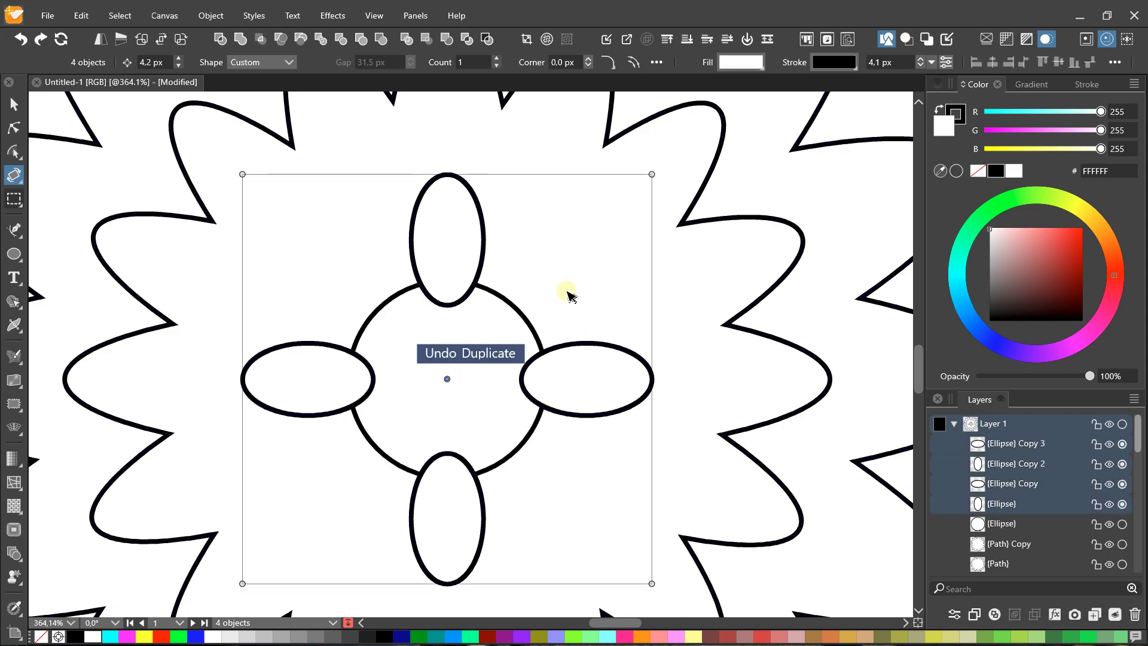
left_click(464, 183)
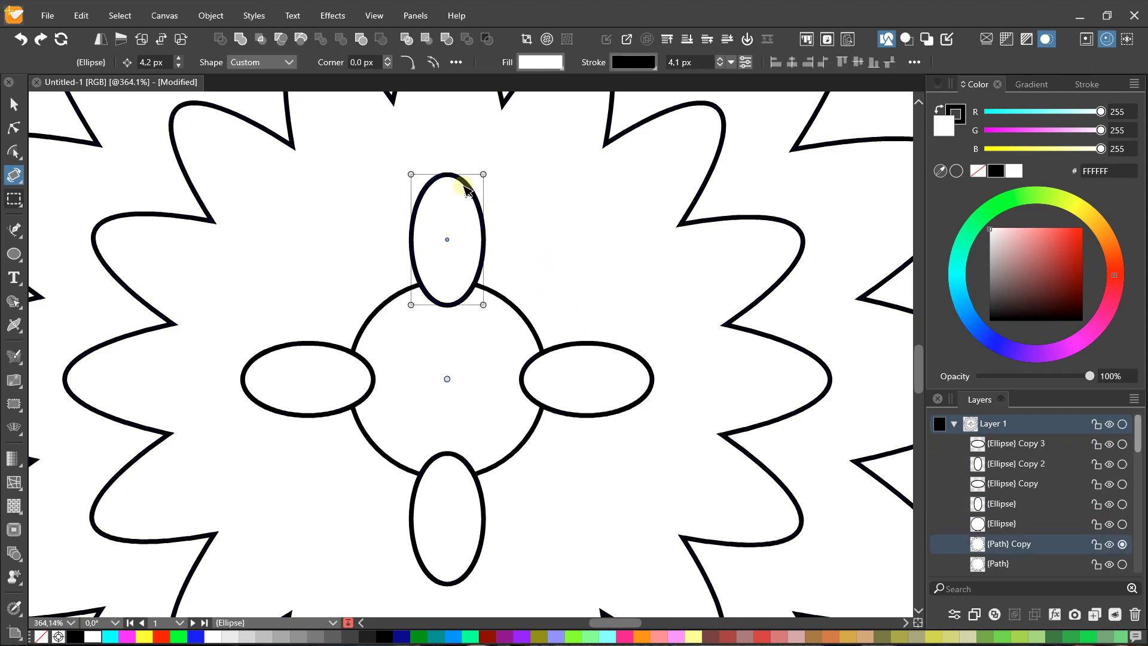
left_click(311, 348, "shift")
left_click(421, 472, "shift")
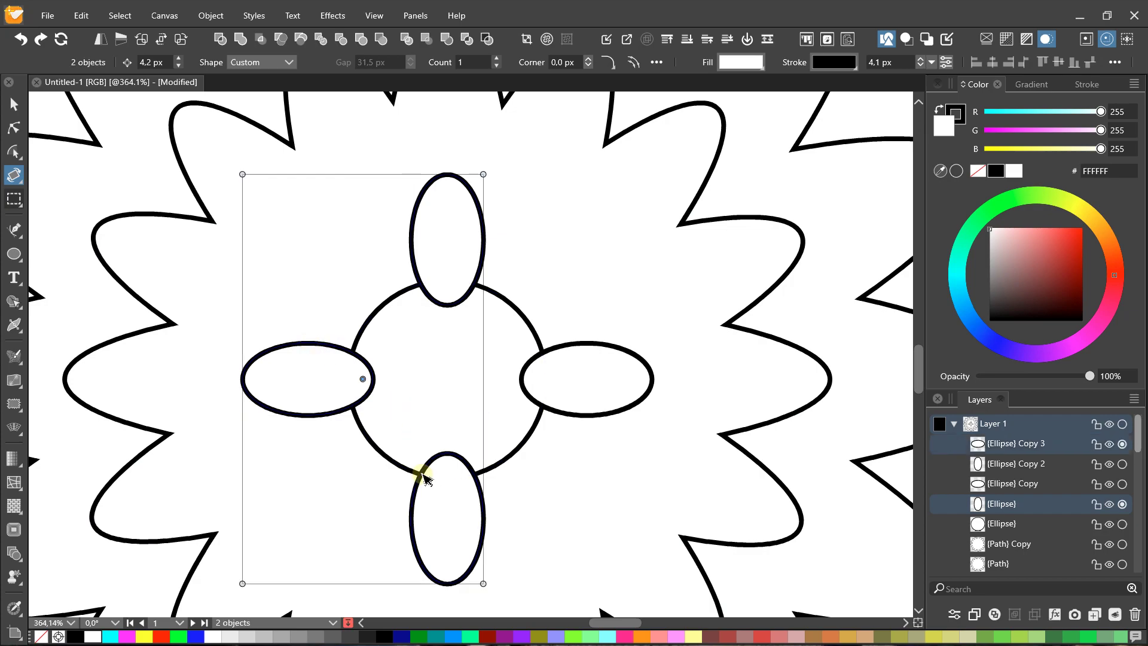
left_click(601, 352, "shift")
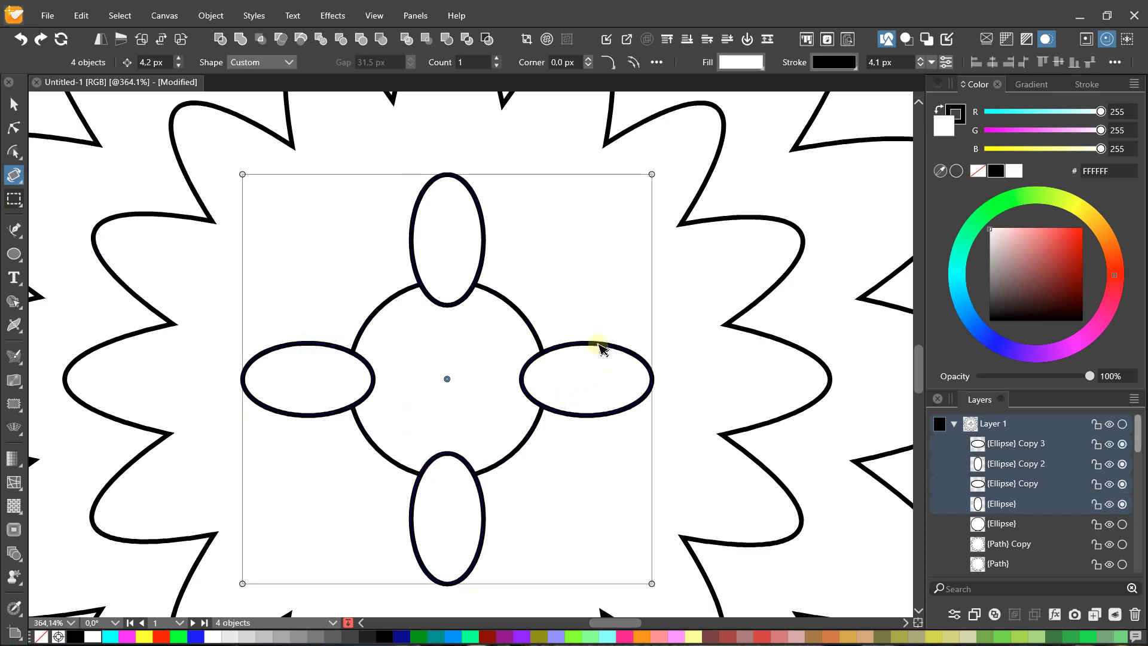
- Group the four ellipses and duplicate the group
right_click(601, 348)
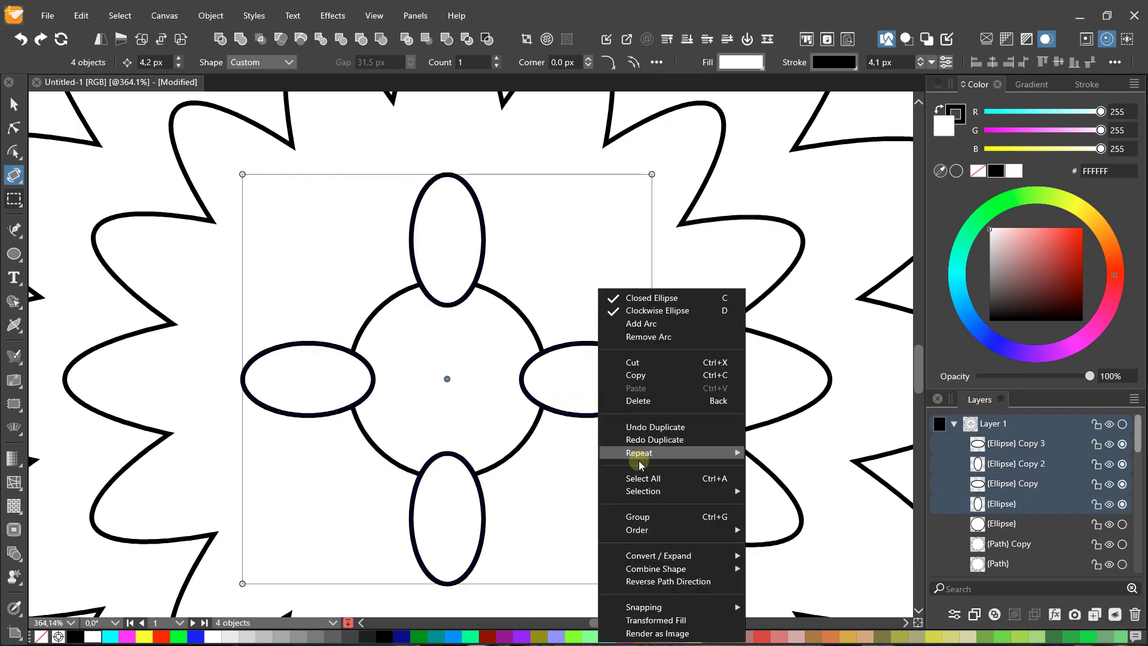
left_click(637, 516)
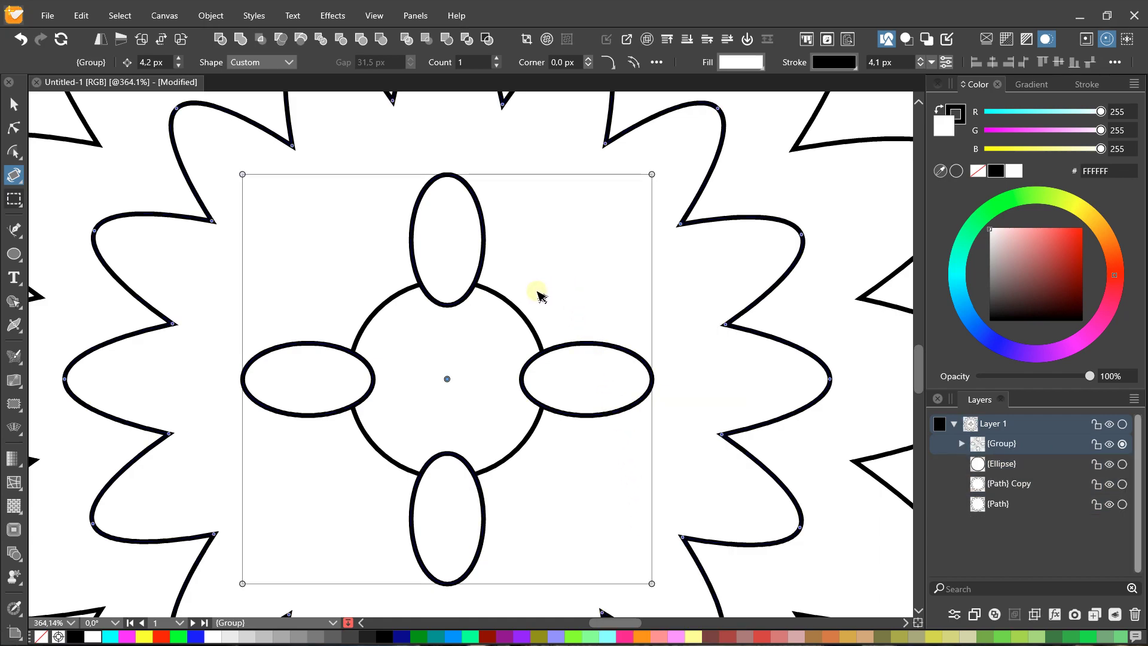
key("ctrl+d")
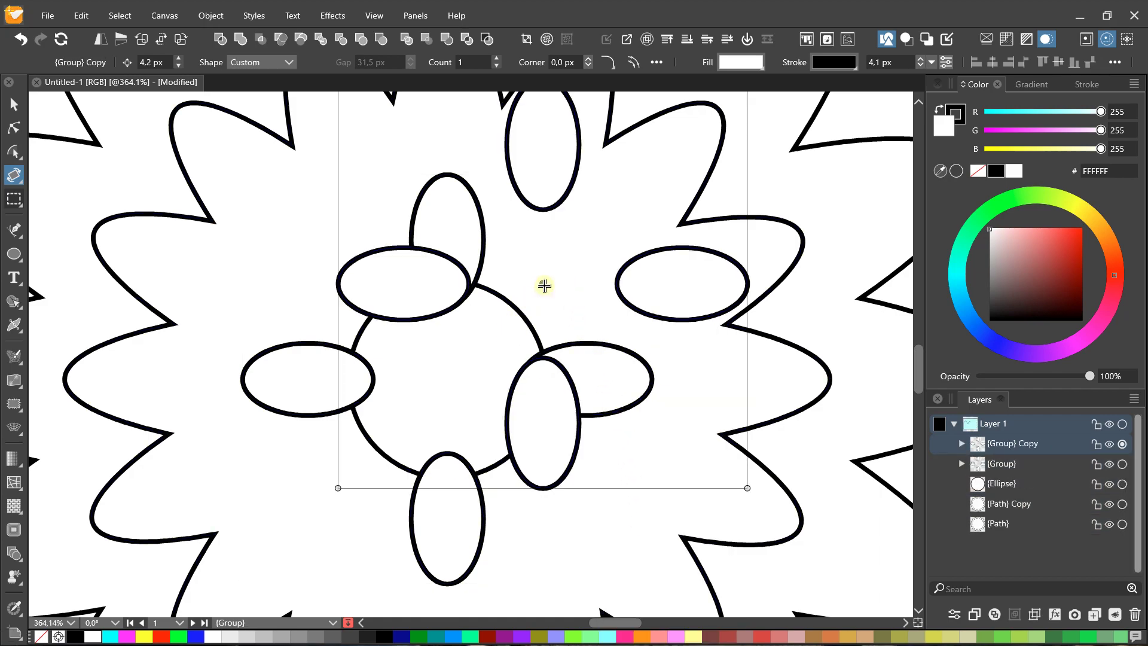
- Undo the stray moves and keep the original ellipse group in place
left_click(13, 104)
key("ctrl+z")
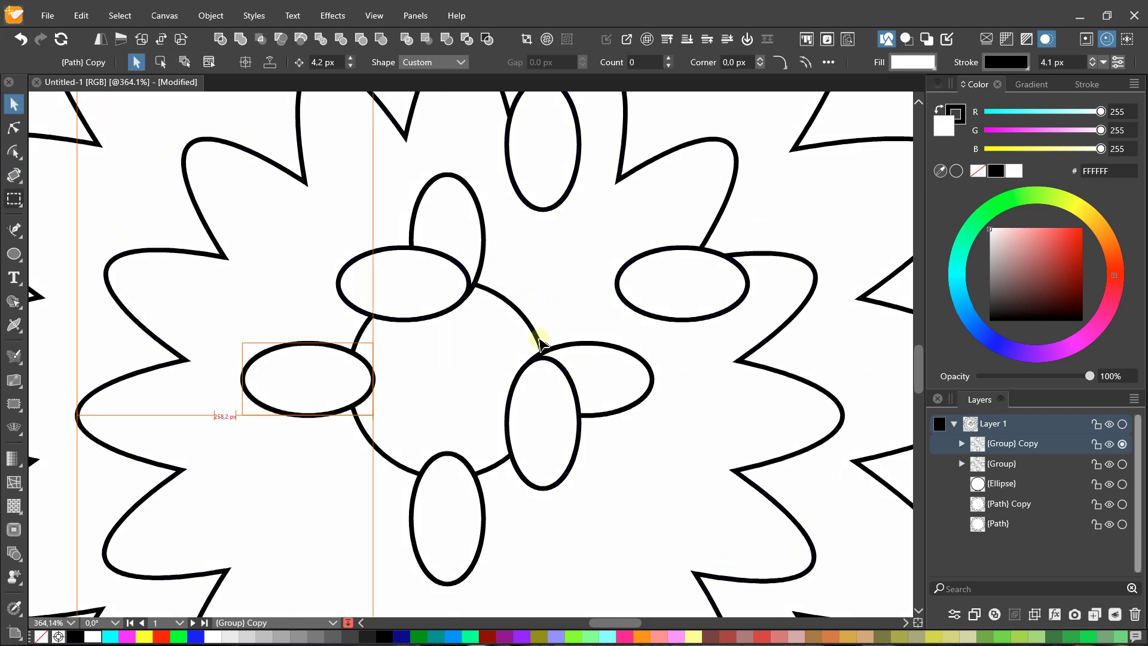
key("ctrl+z")
key("ctrl+z")
key("ctrl+z")
key("v")
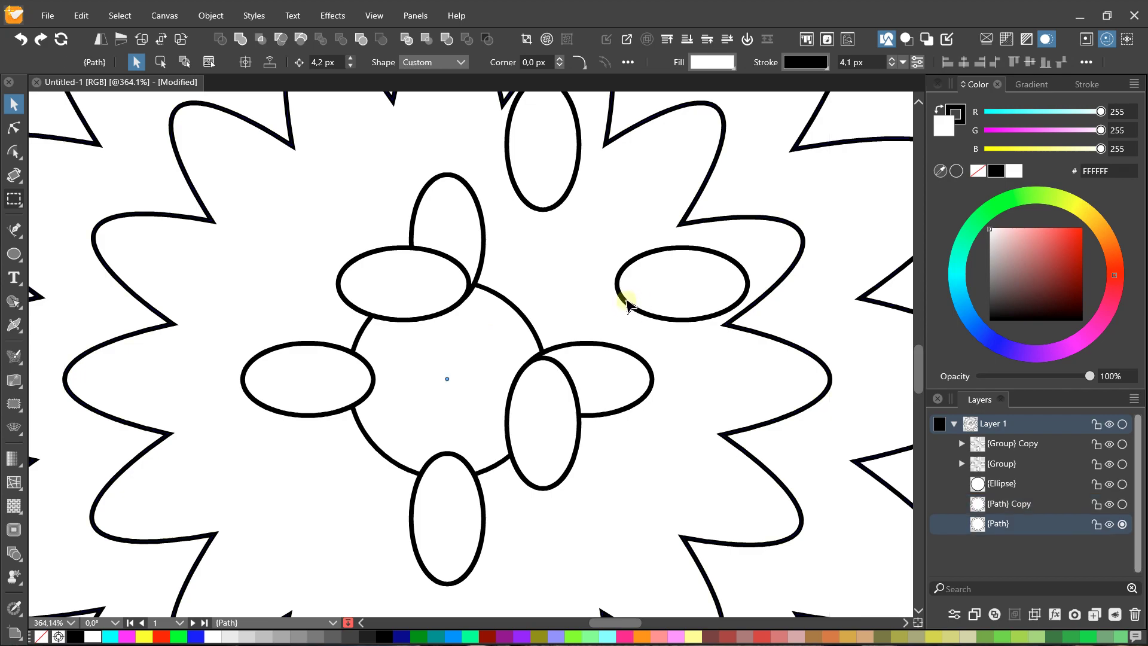
left_click(610, 350)
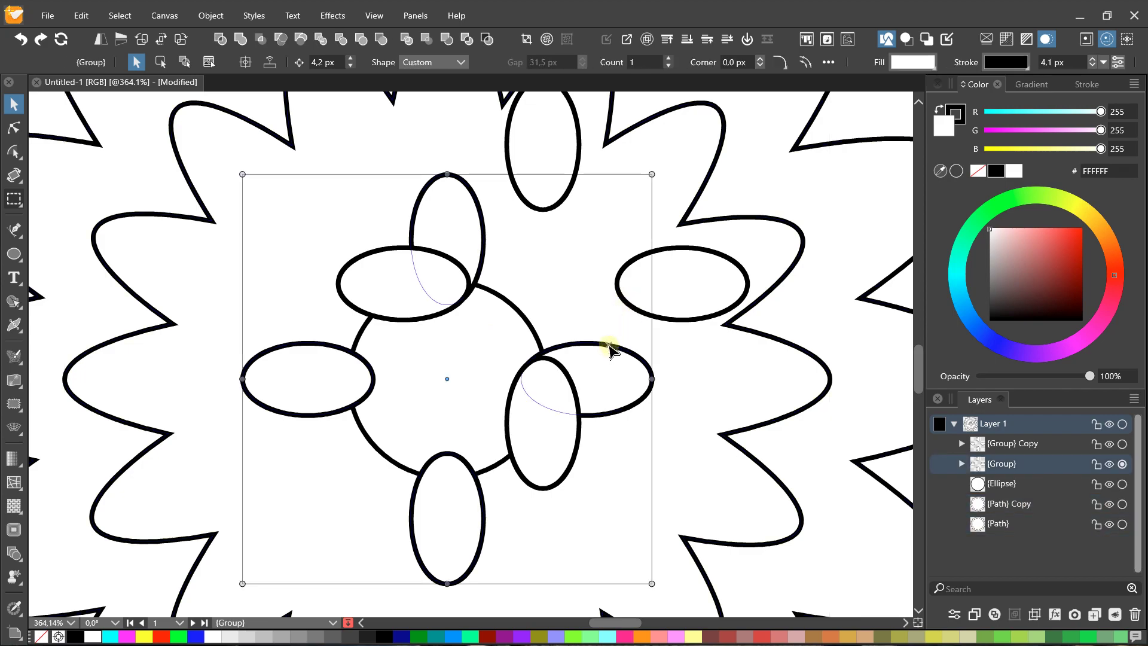
left_click_drag(610, 349, 609, 352)
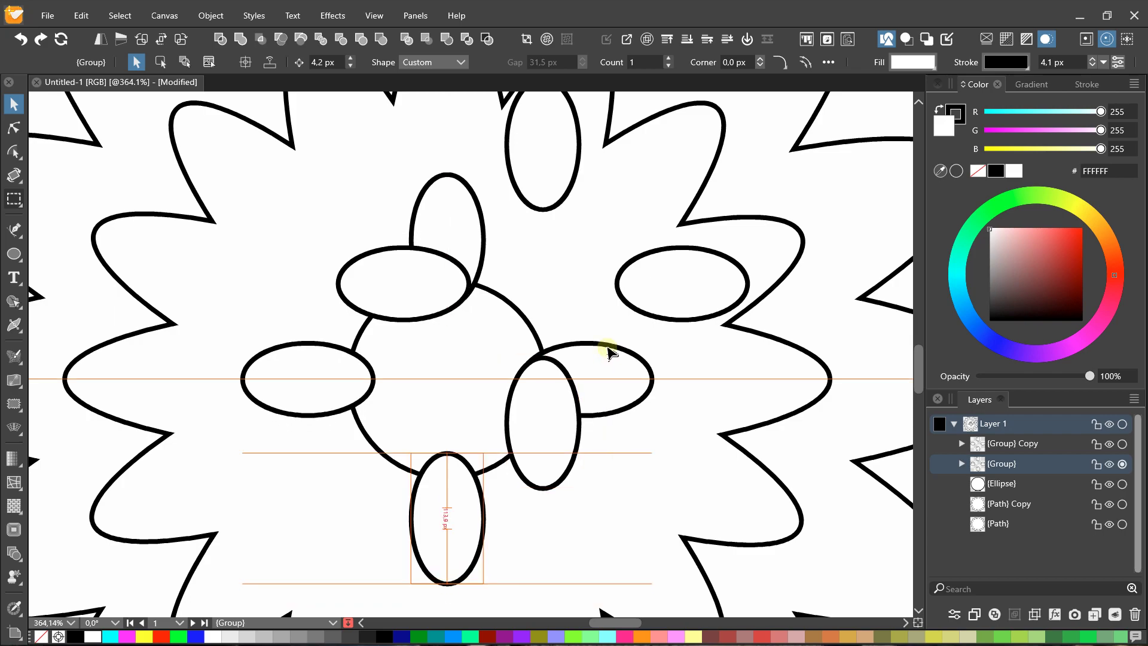
left_click_drag(609, 348, 610, 348)
- Move the copied group onto the original, rotate it 45°, and deselect
left_click_drag(690, 254, 599, 344)
left_click_drag(660, 174, 692, 366)
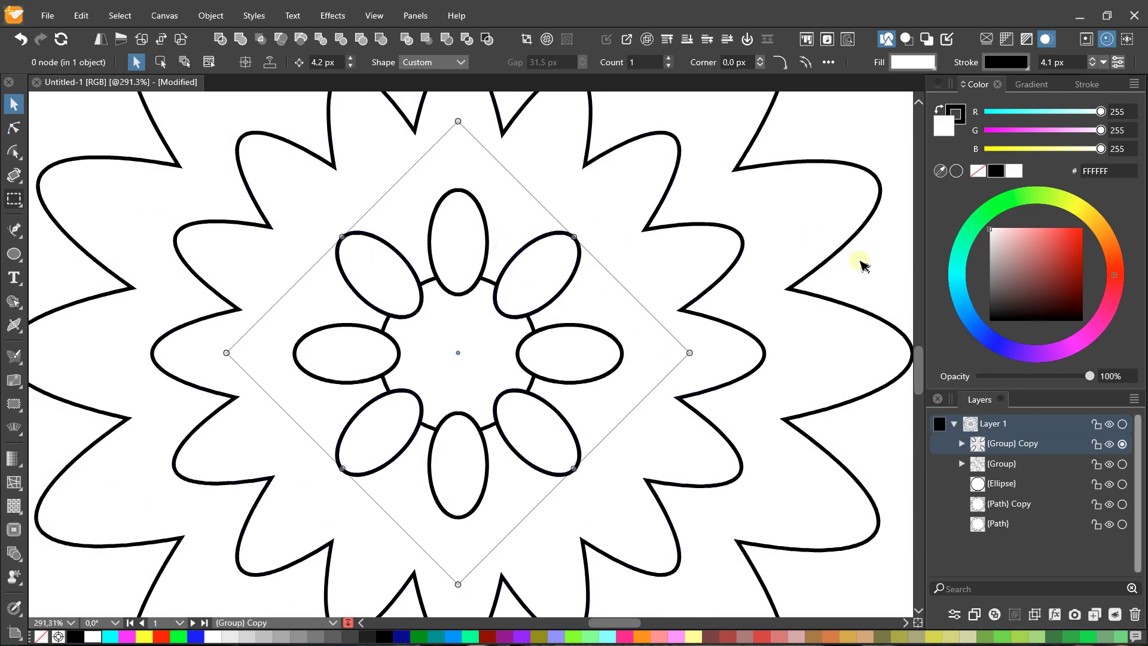
key("Escape")
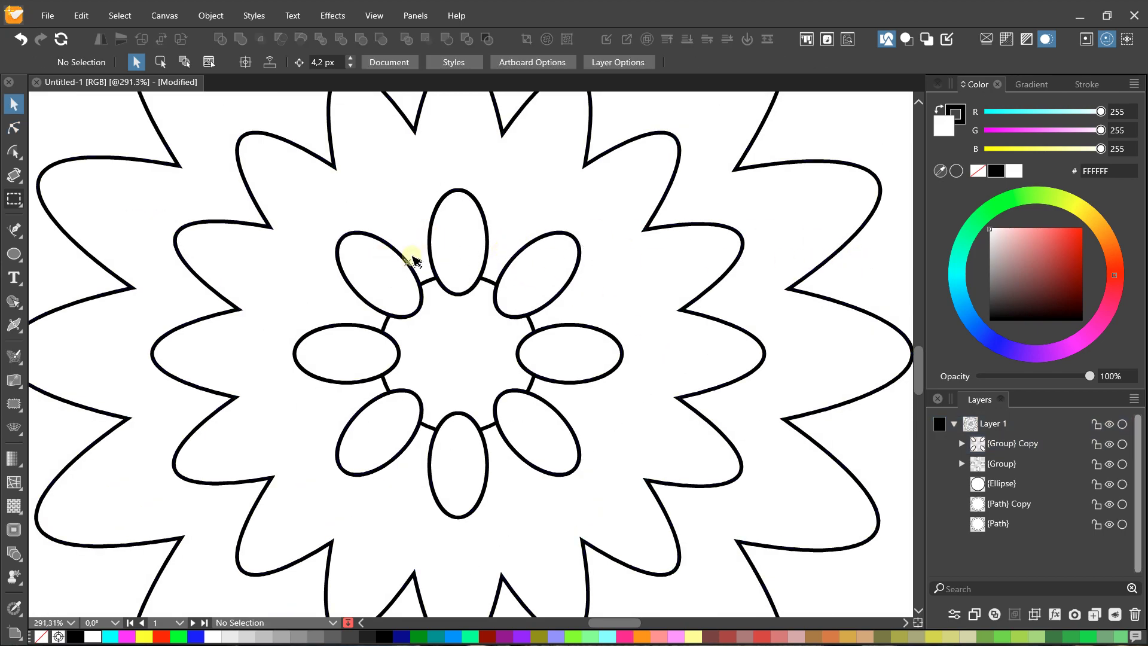
- Select {Group} Copy and {Group} together and bring up their context menu
left_click(430, 222)
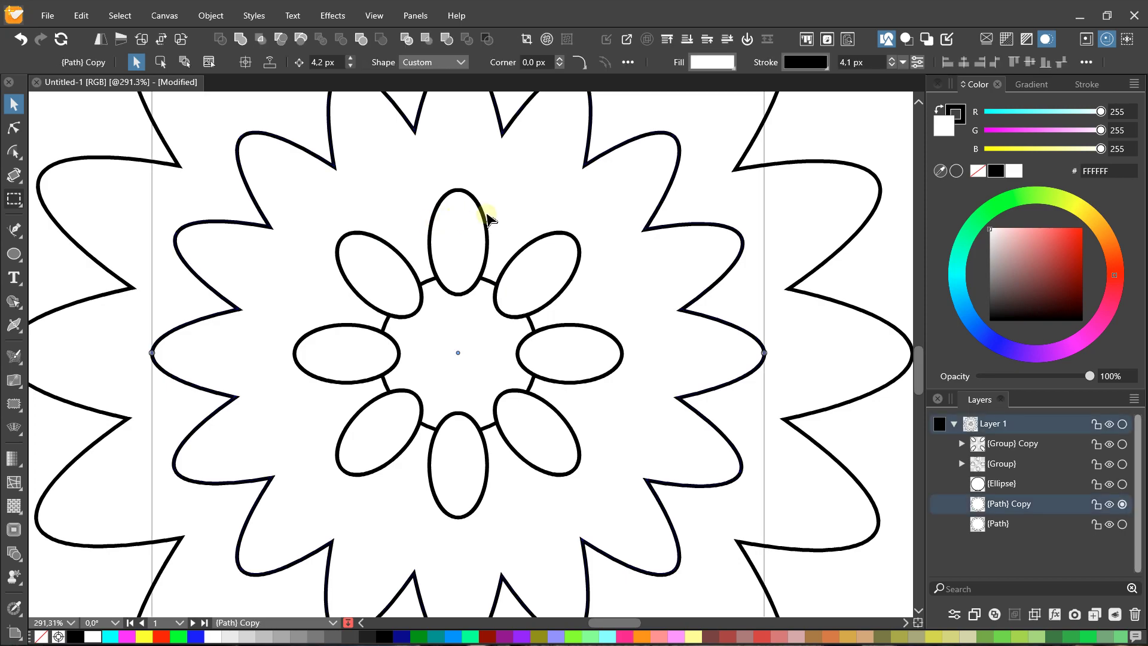
left_click(775, 226)
left_click(562, 299)
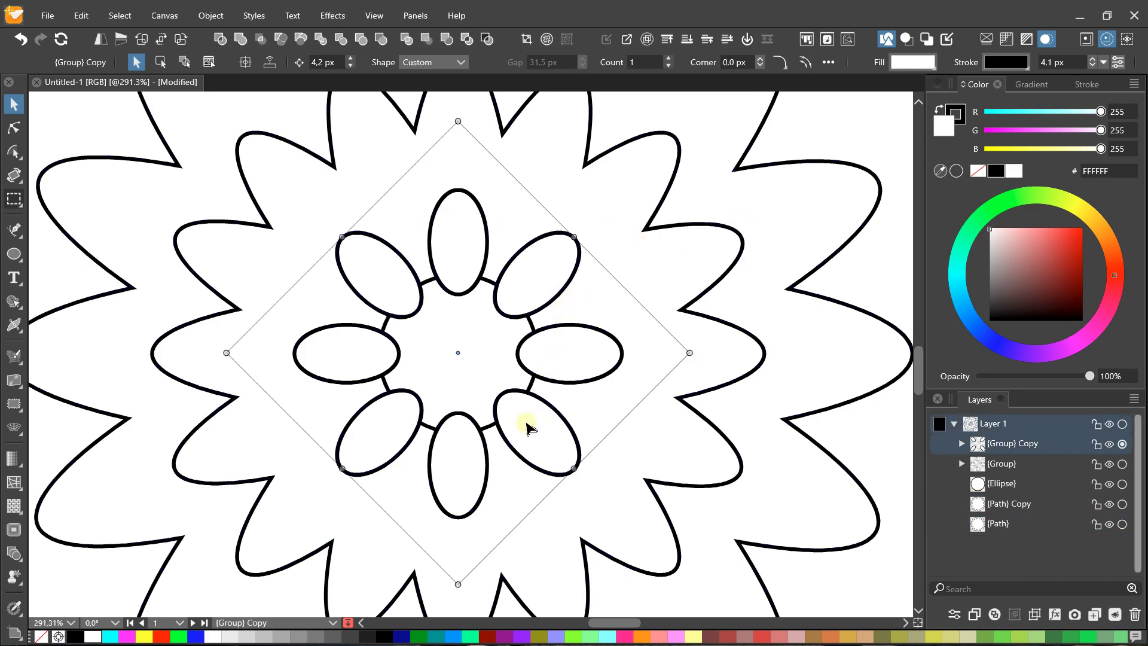
left_click(505, 442, "shift")
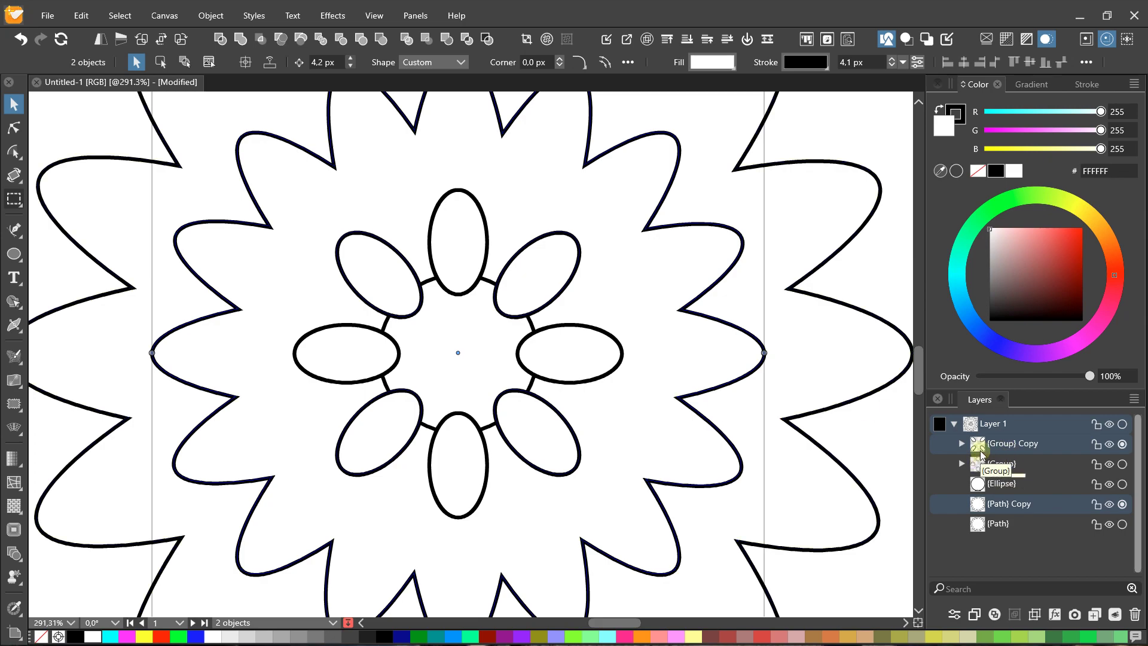
left_click(1010, 444)
left_click(1007, 468, "ctrl")
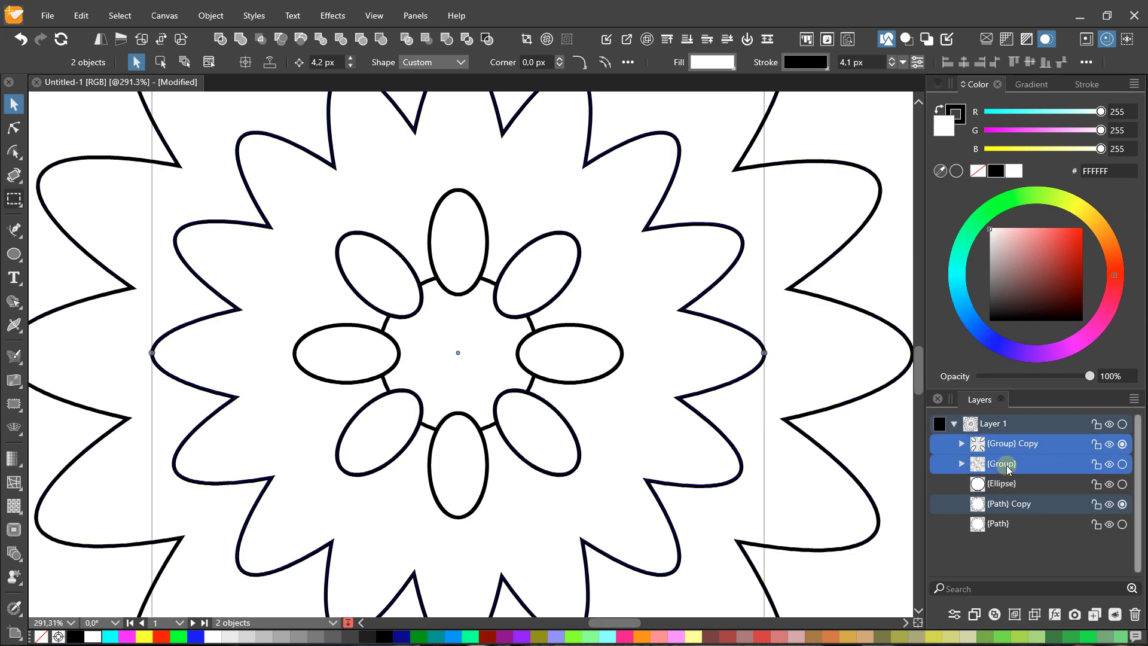
right_click(1008, 467)
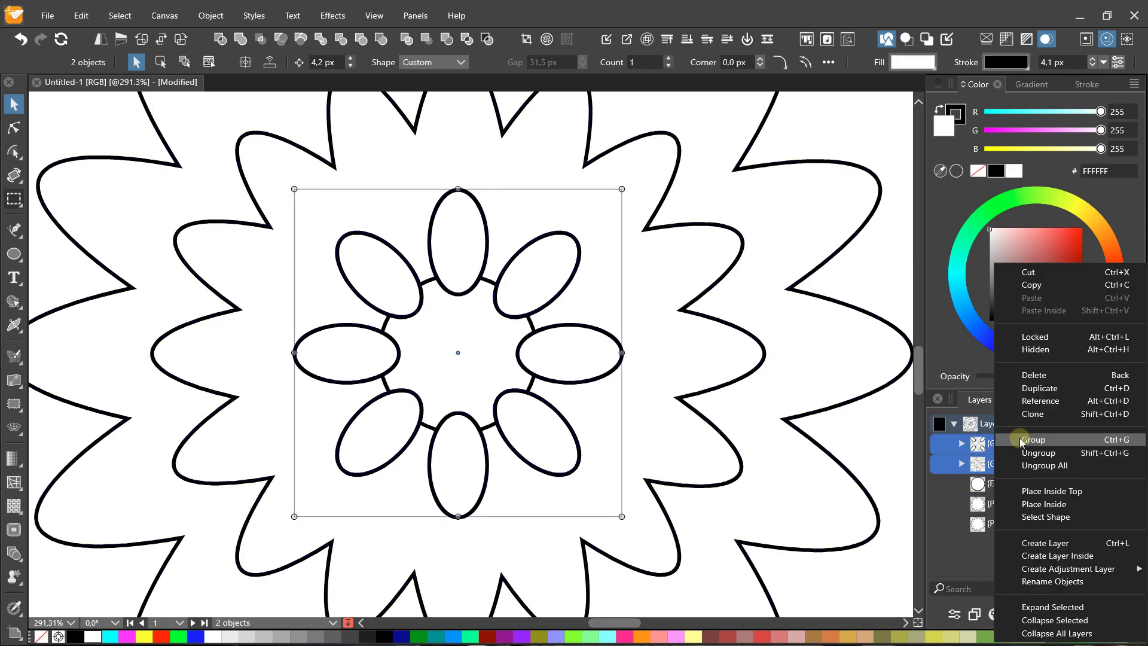
- Group the two ellipse groups into one eight-petal group and duplicate it
left_click(1023, 439)
left_click(888, 292)
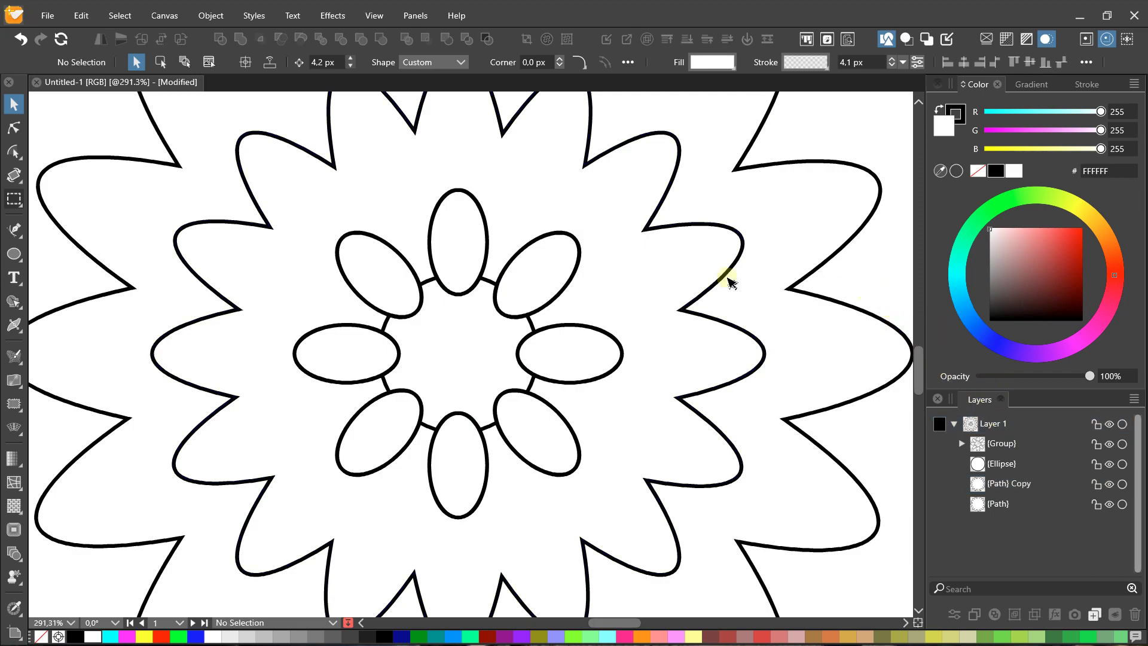
left_click(520, 257)
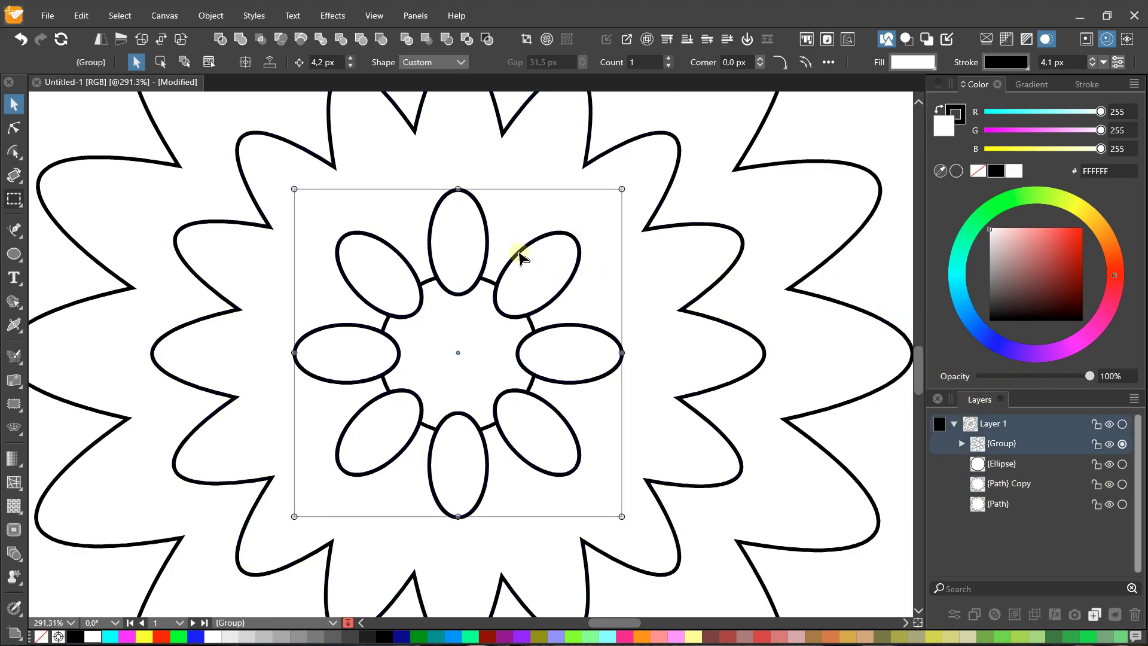
key("ctrl+d")
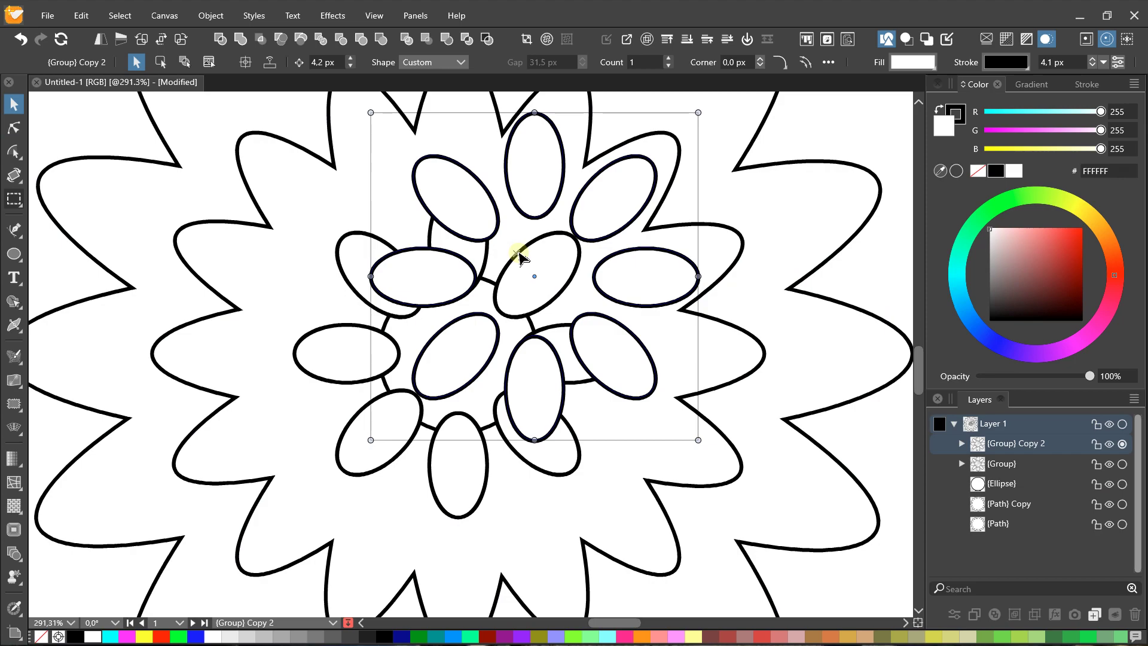
left_click_drag(520, 257, 554, 261)
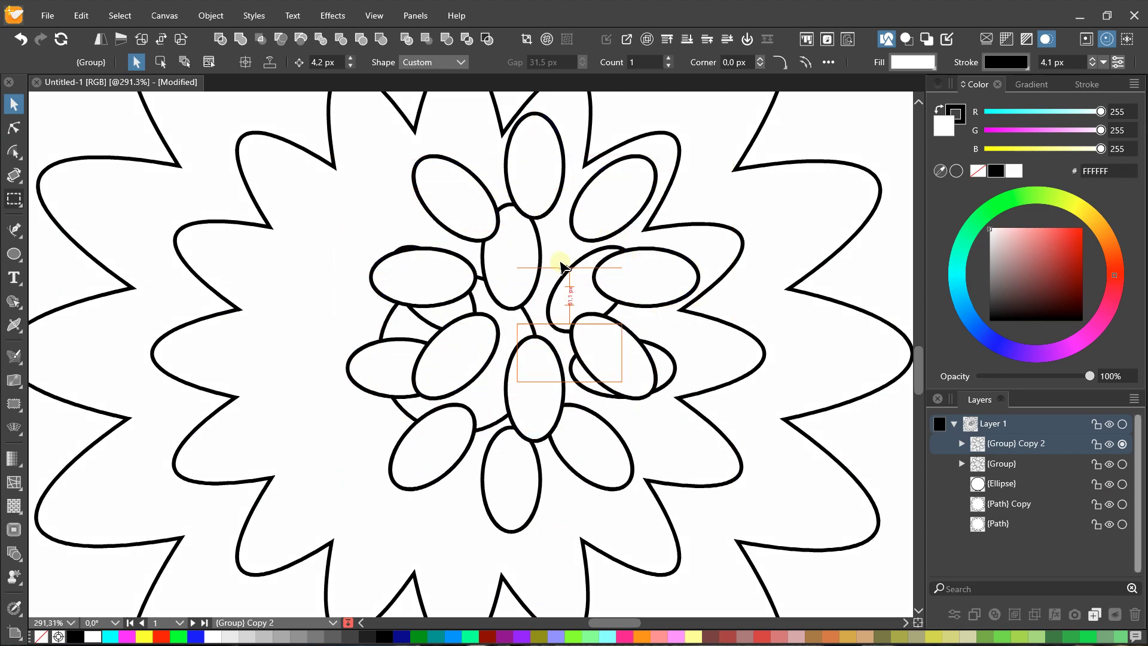
key("ctrl+z")
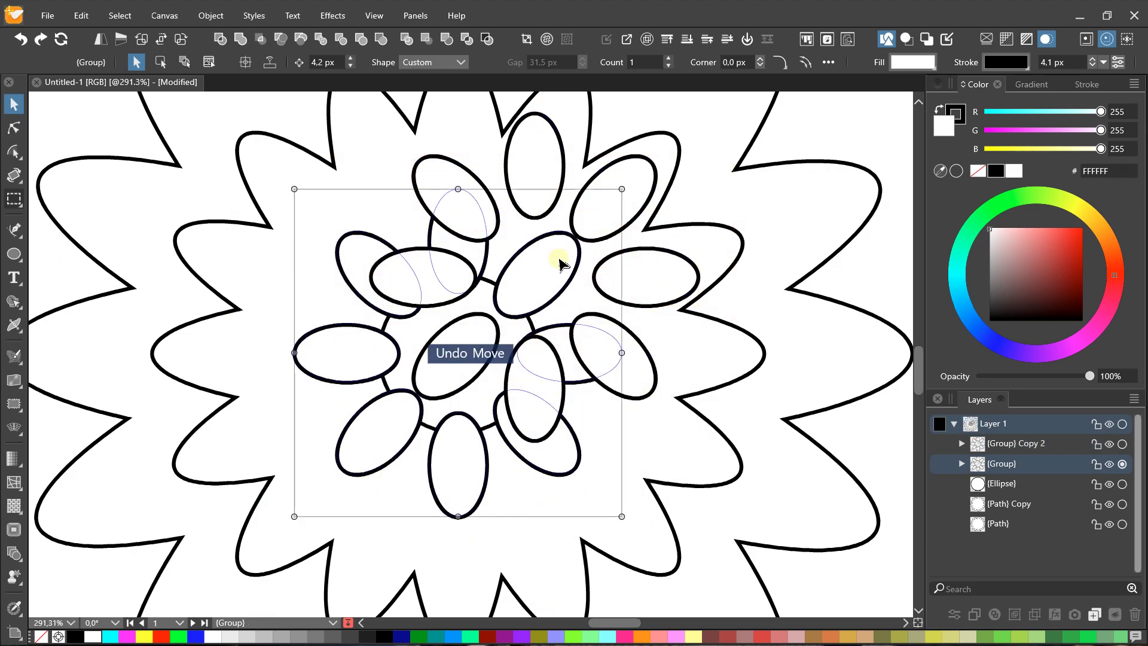
- Move the copied eight-petal ring onto the original and rotate it to fill the gaps
left_click(653, 173)
mouse_move(641, 162)
left_mouse_down()
mouse_move(585, 226)
mouse_move(562, 233)
mouse_move(568, 226)
left_mouse_up()
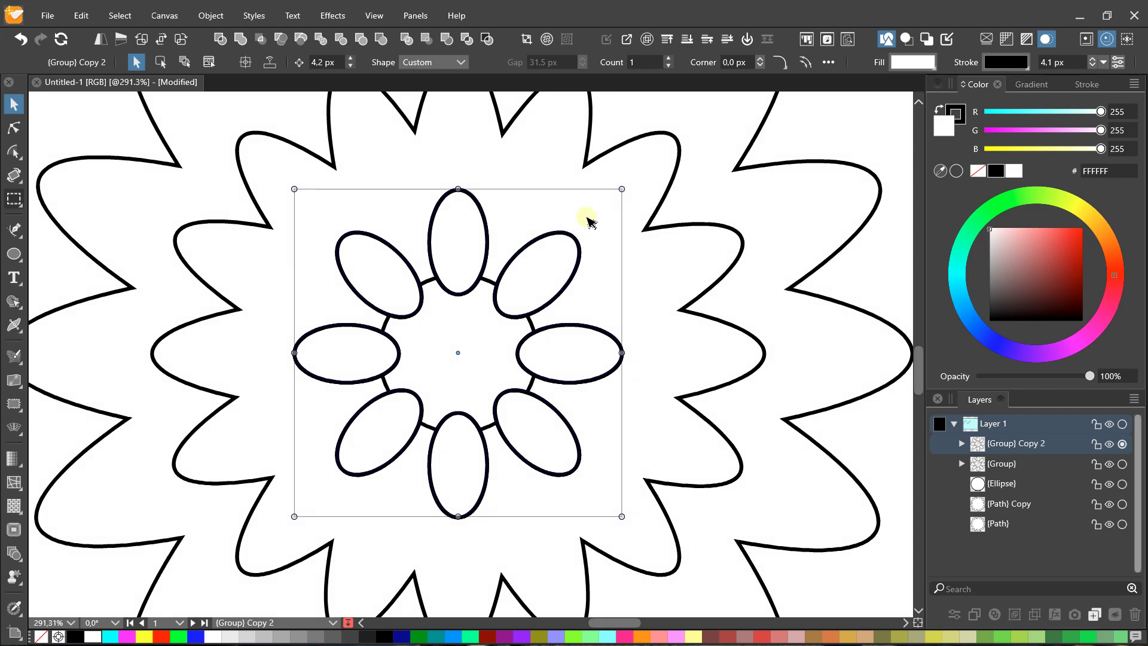
left_click_drag(624, 187, 669, 262)
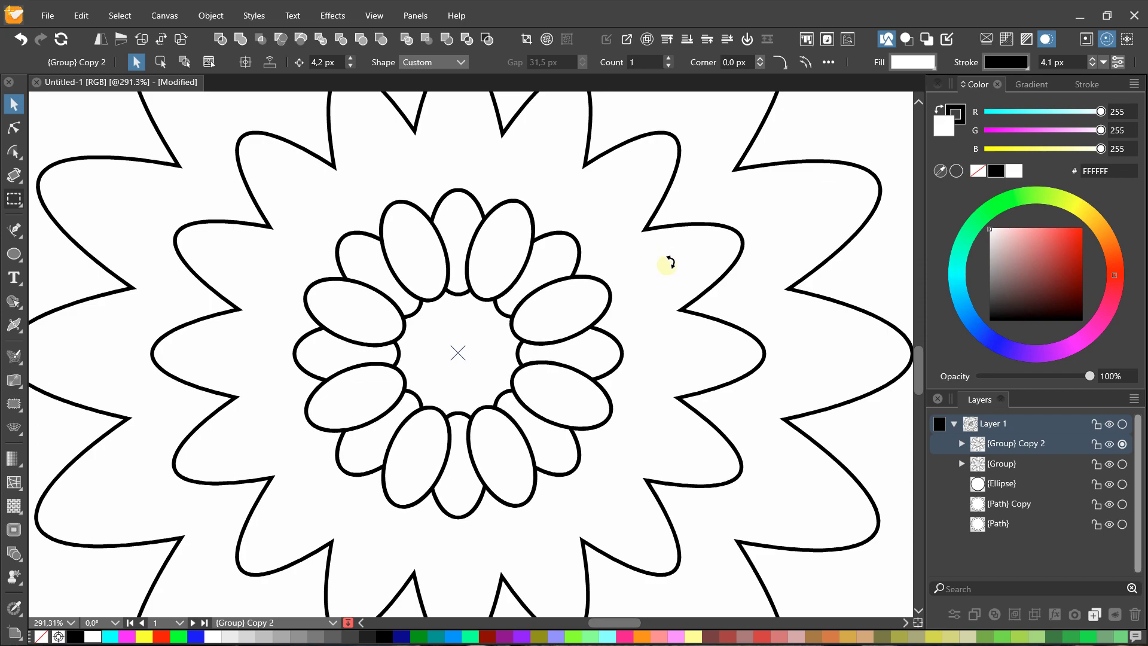
left_click_drag(669, 263, 671, 264)
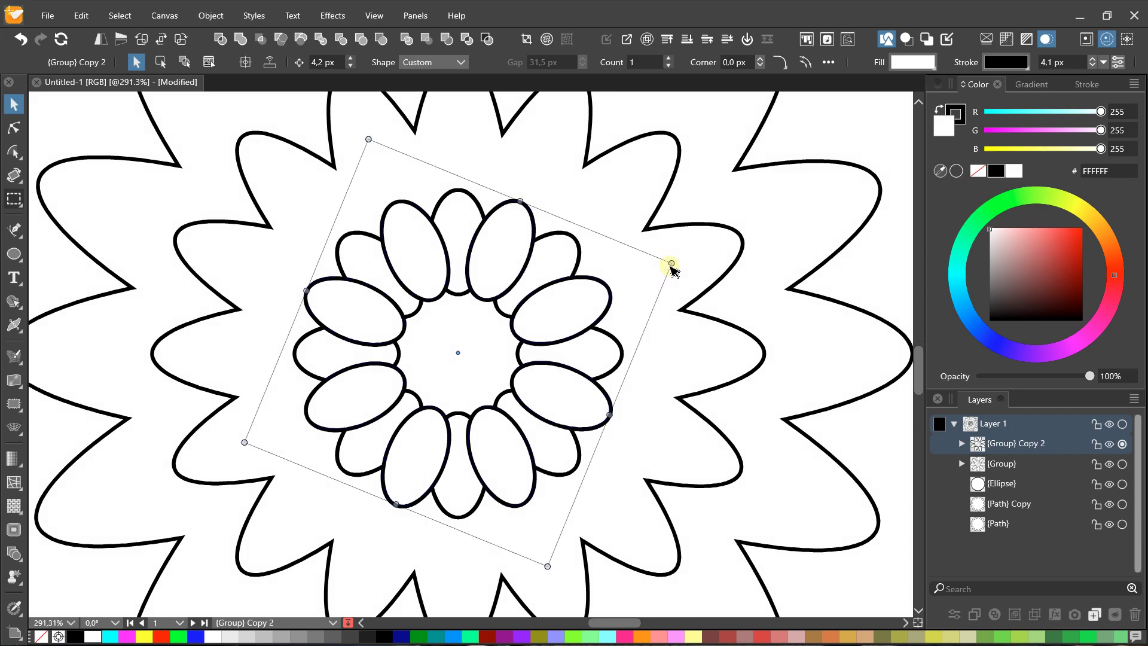
left_click(559, 180)
scroll(480, 180, "down", 4)
scroll(496, 281, "down", 1)
scroll(497, 280, "up", 3)
scroll(502, 257, "up", 1)
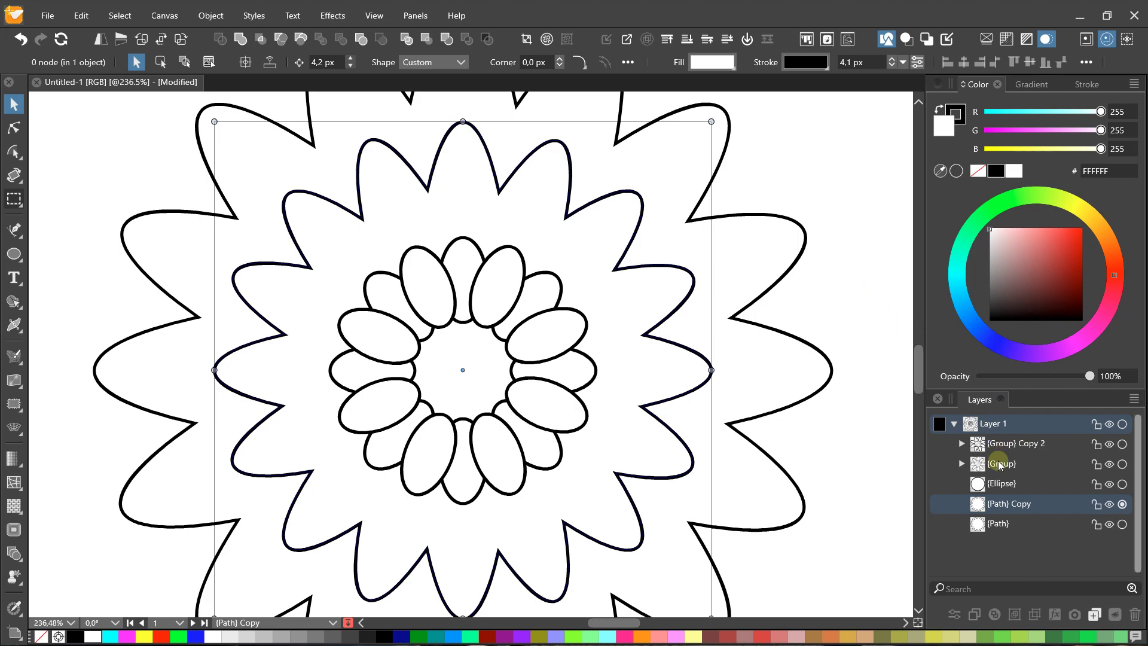
- Combine both eight-petal rings into a single group
left_click(900, 385)
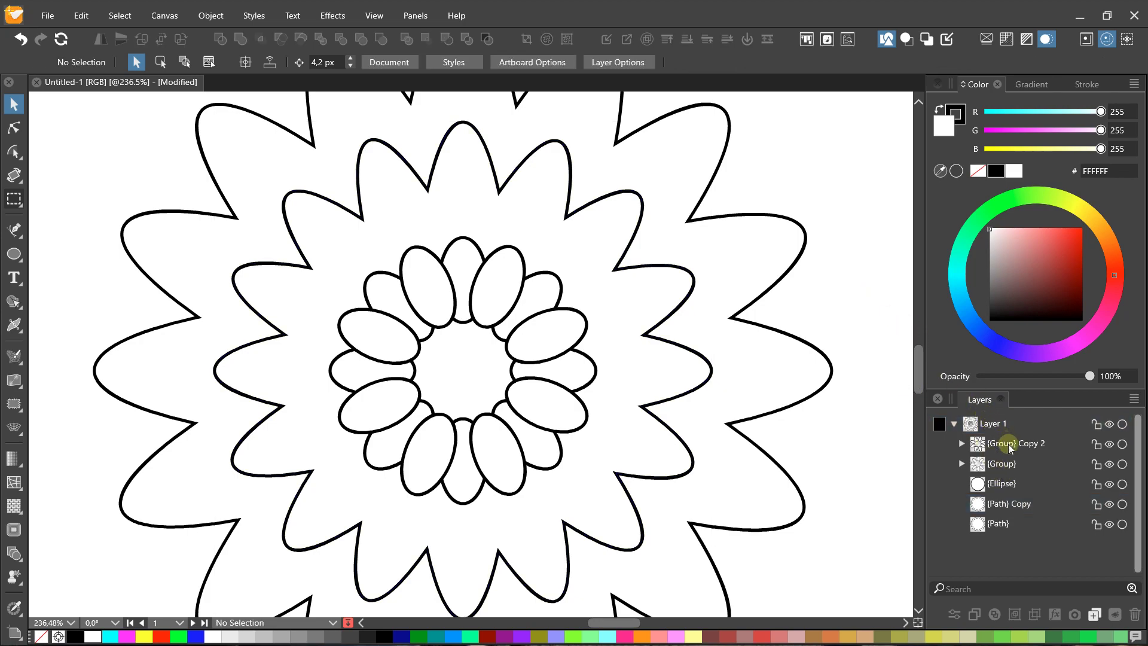
left_click_drag(999, 464, 1000, 446)
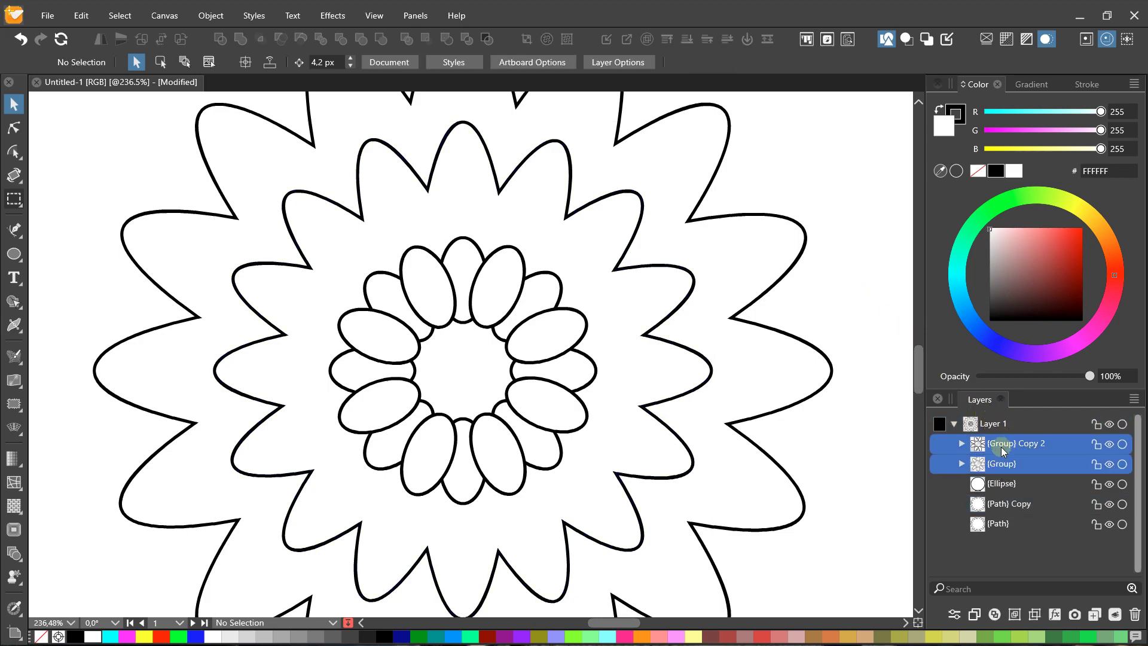
right_click(1003, 450)
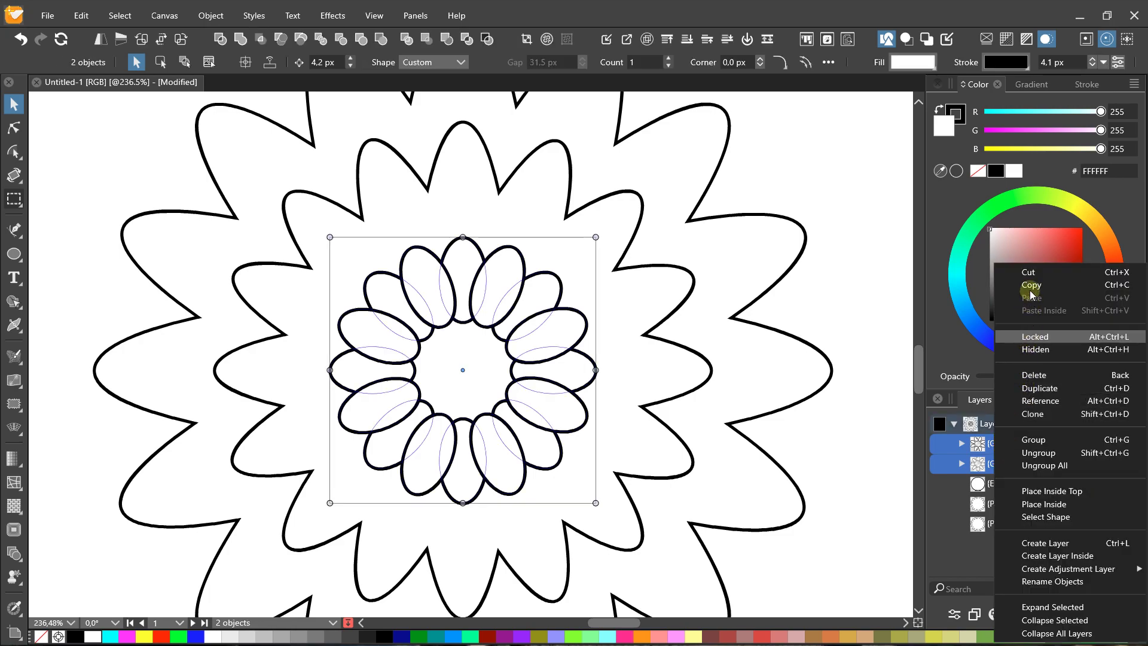
left_click(1037, 439)
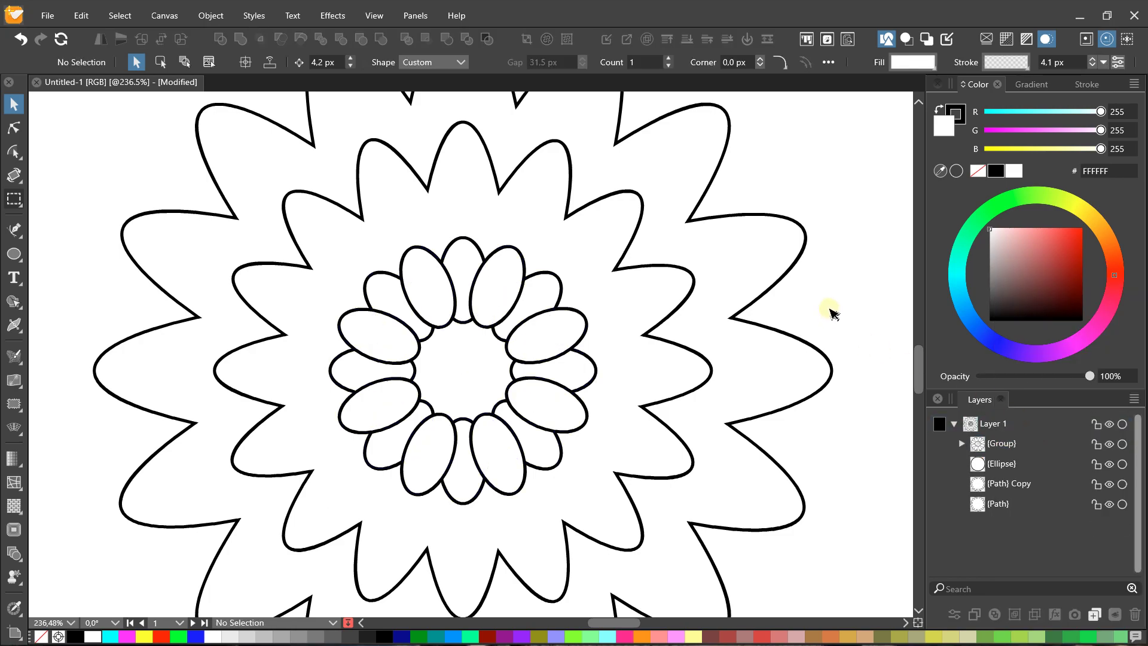
left_click(824, 311)
- Bring the centre circle in front of the petals and zoom to fit the page
left_click(477, 369)
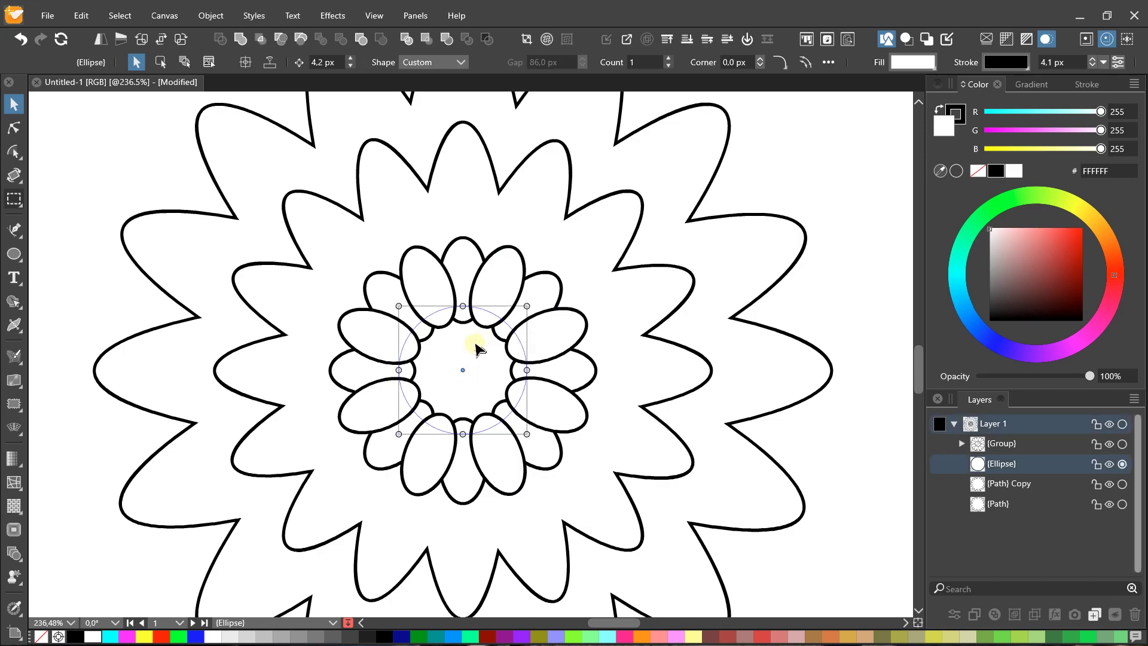
right_click(476, 348)
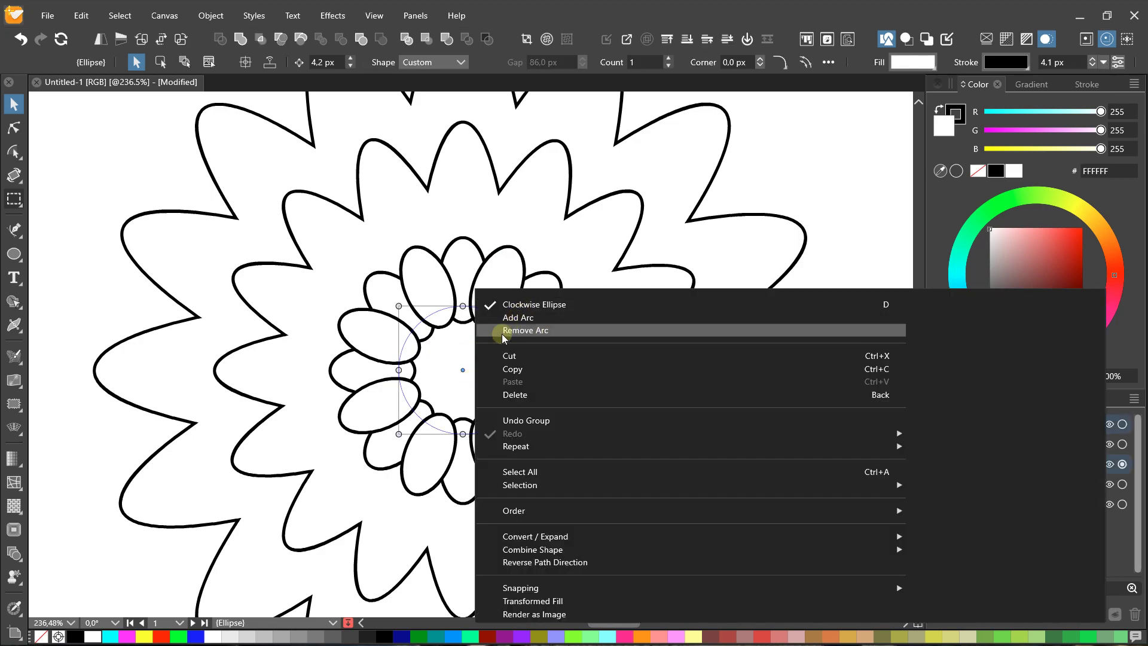
left_click(461, 370, "alt")
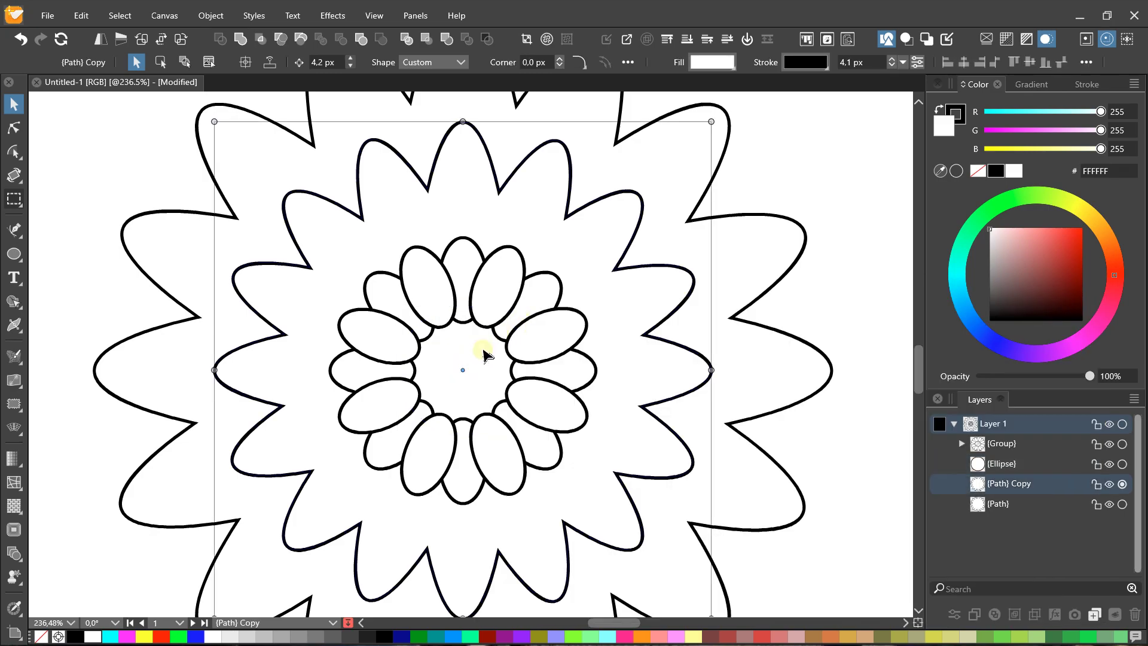
left_click(484, 351, "alt")
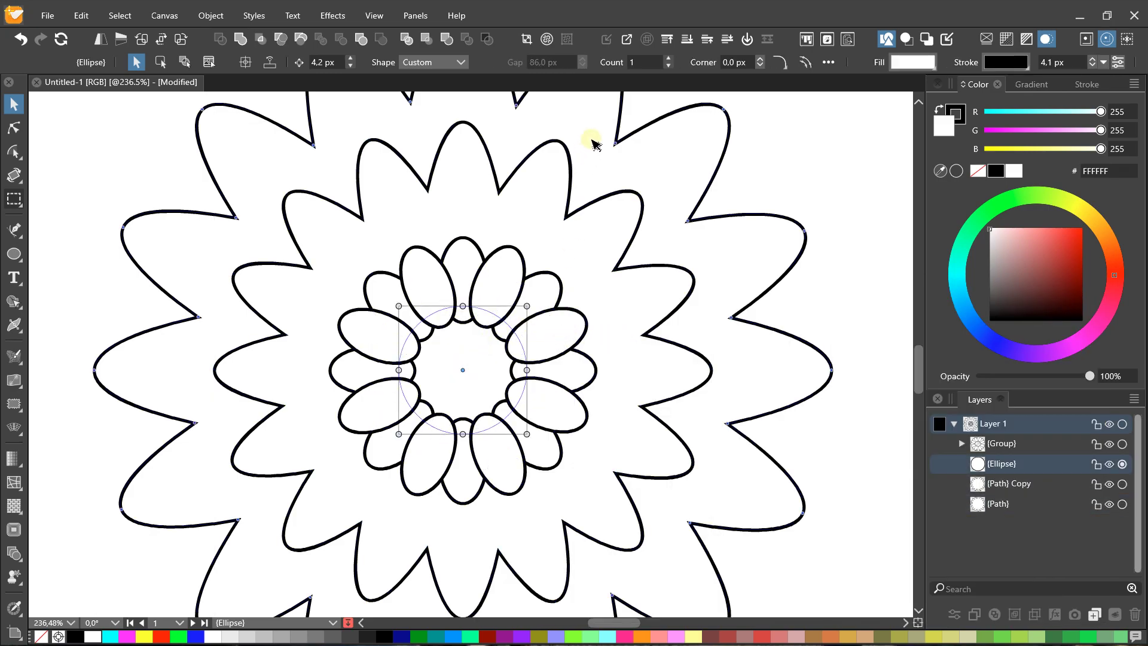
left_click(673, 43)
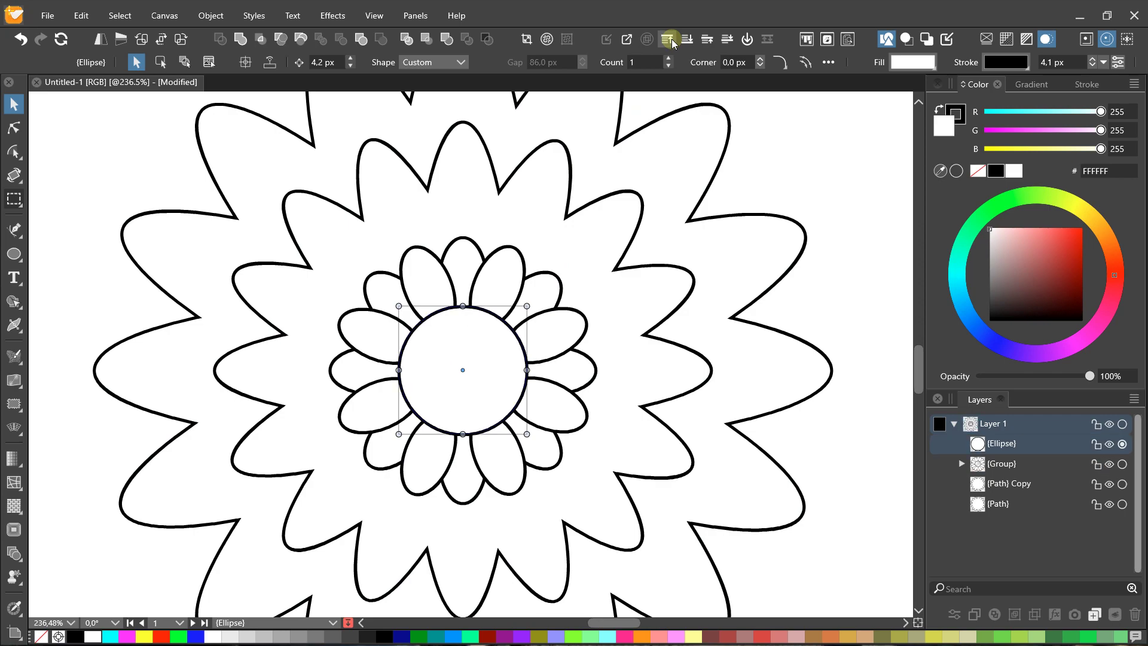
left_click(745, 199)
key("ctrl+0")
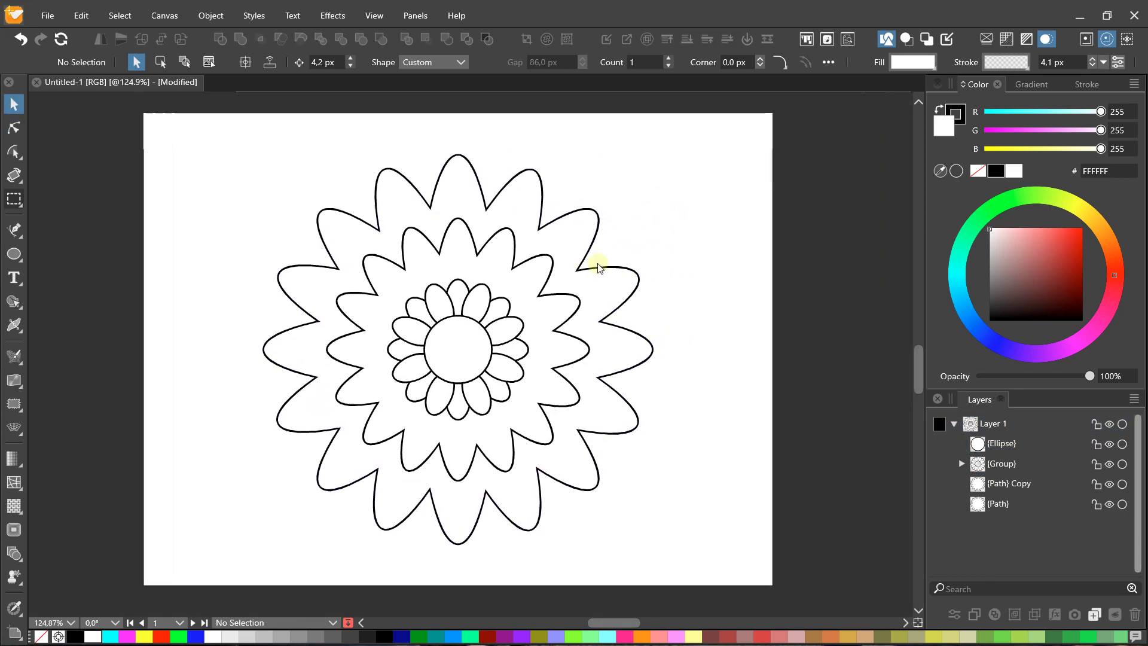
scroll(436, 327, "up", 1)
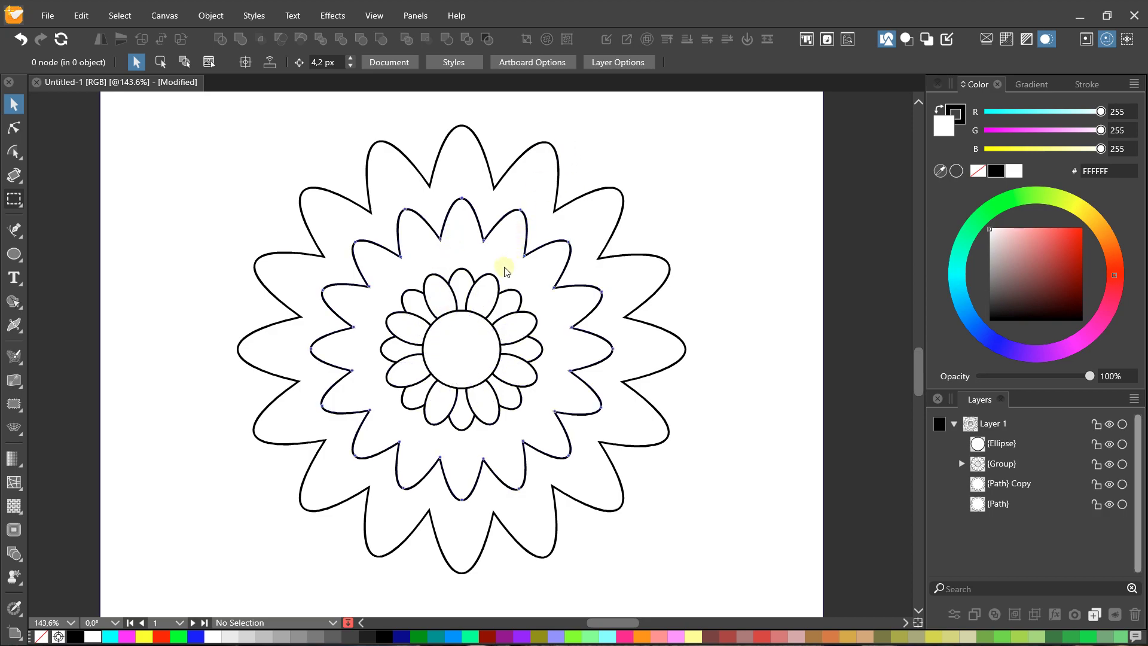
- Fill the outer scalloped shape red, the inner shape blue, and the petals yellow
left_click(556, 160)
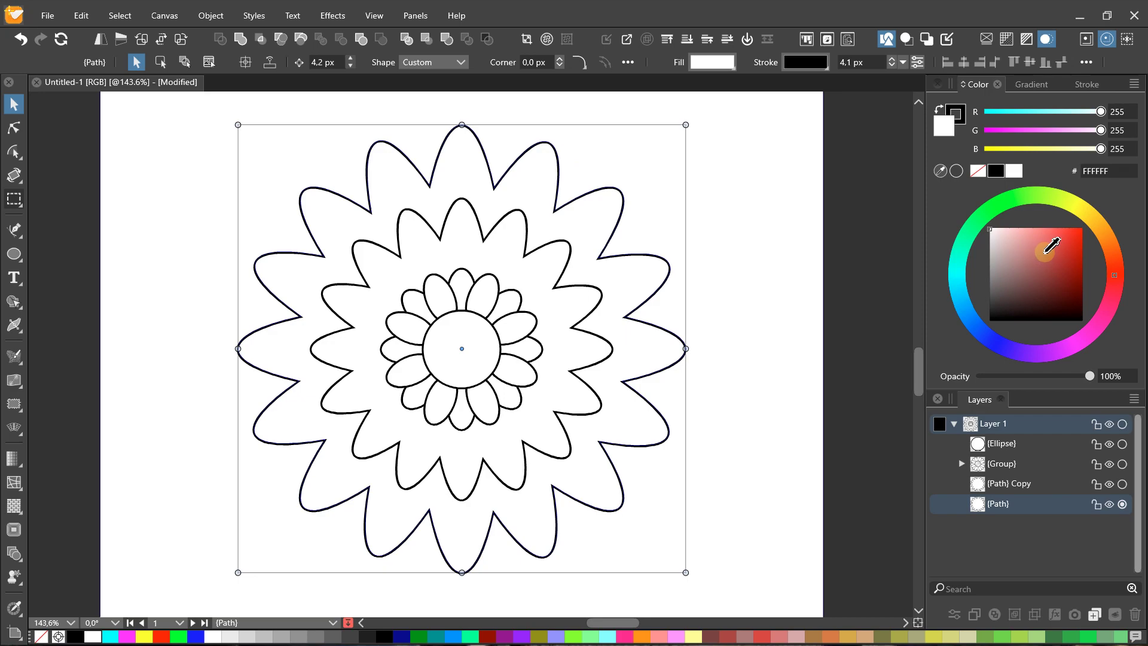
left_click_drag(1048, 248, 1113, 195)
left_click(515, 219)
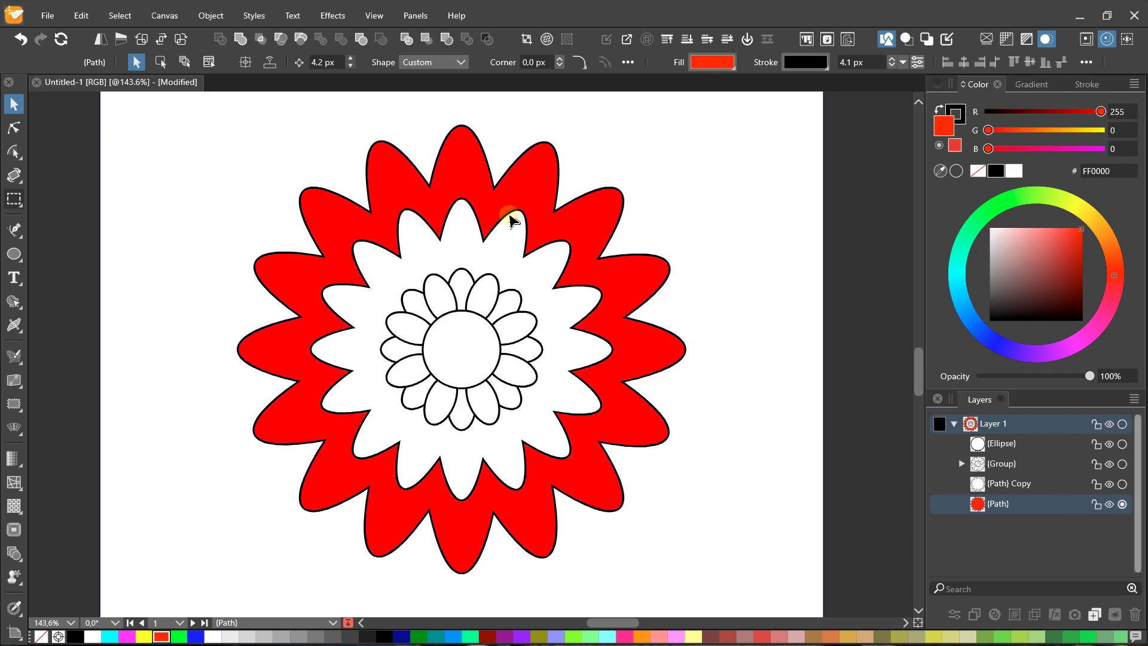
left_click(967, 298)
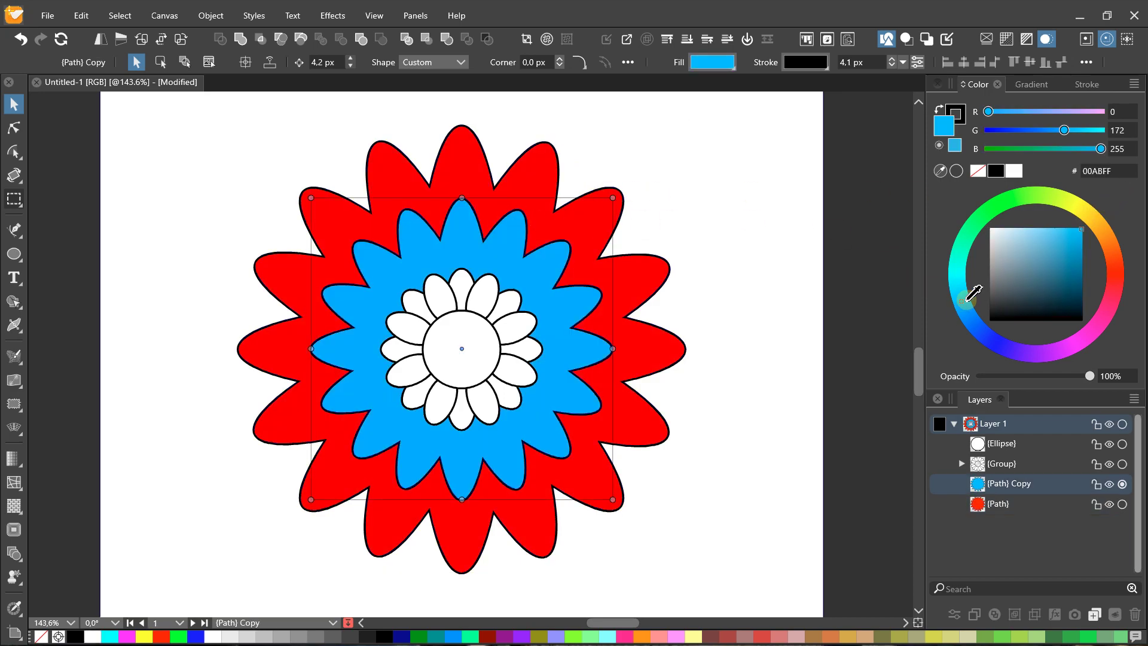
left_click(487, 291)
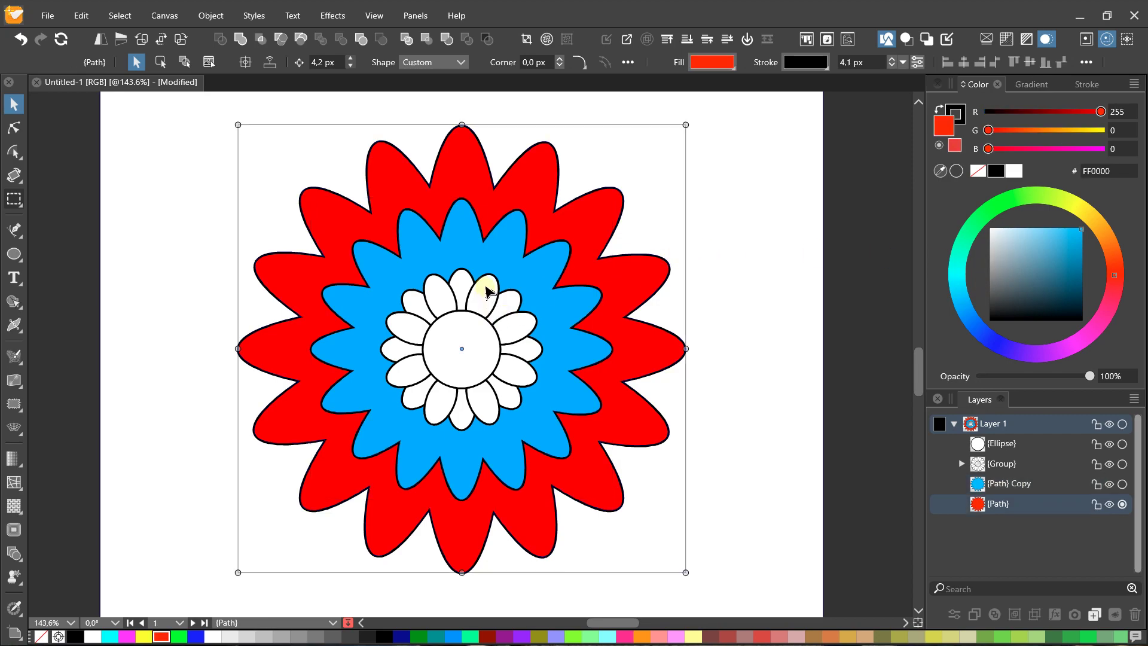
mouse_move(1103, 220)
left_mouse_down()
mouse_move(1094, 203)
mouse_move(1104, 211)
left_mouse_up()
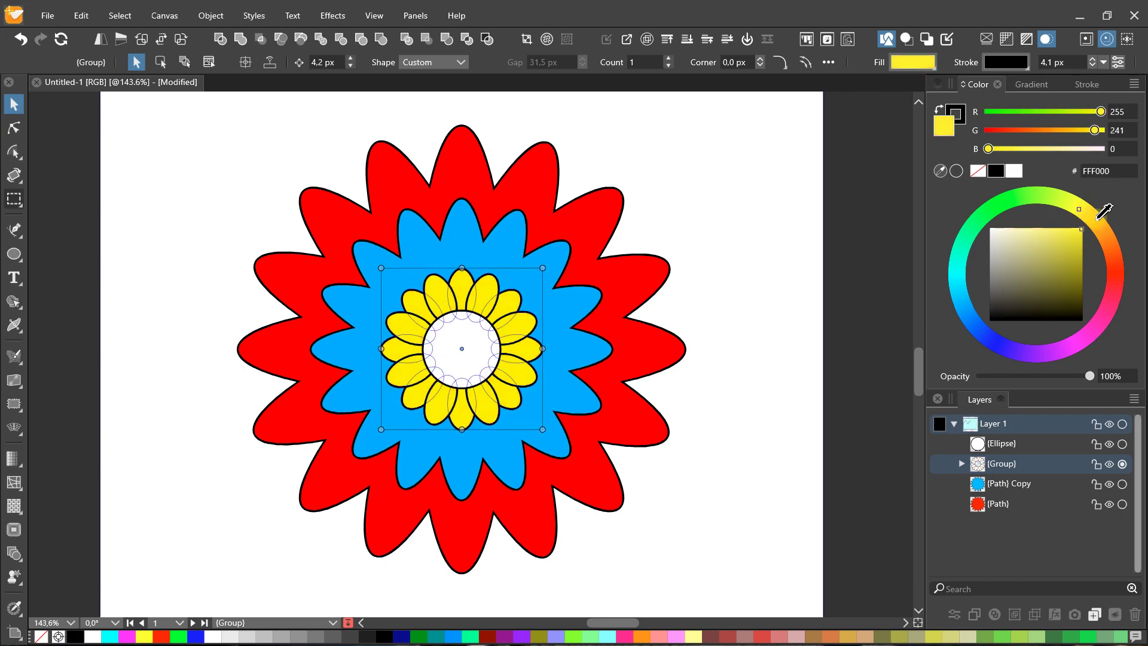
- Change the inner shape to green and fill the centre circle magenta FF00E7
left_click(449, 320)
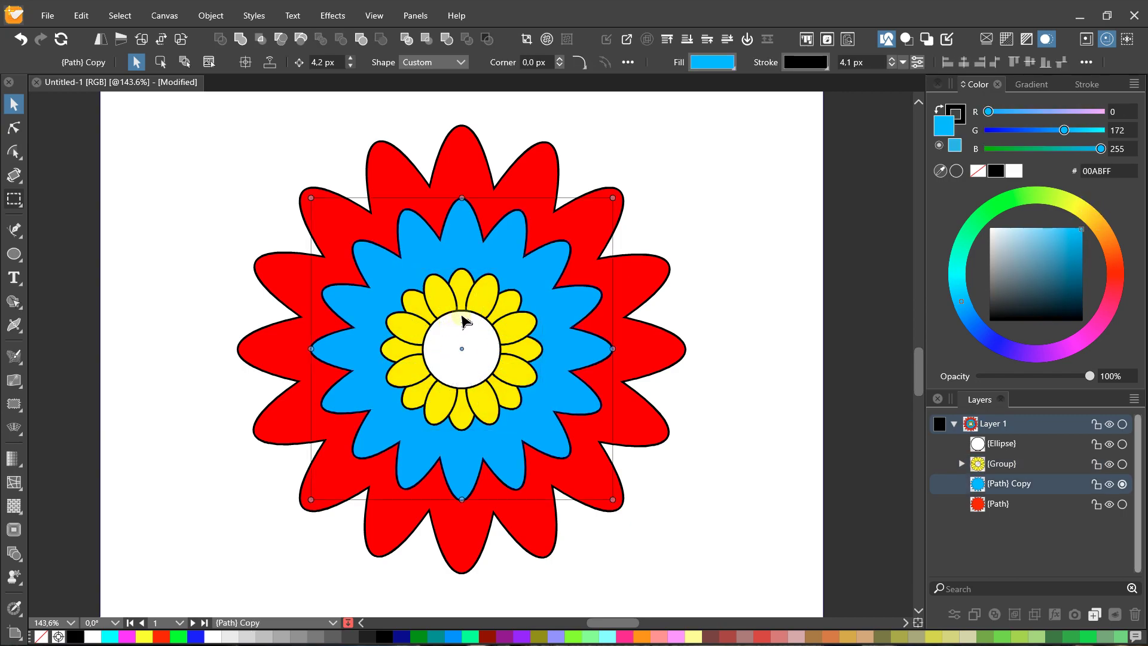
left_click(995, 207)
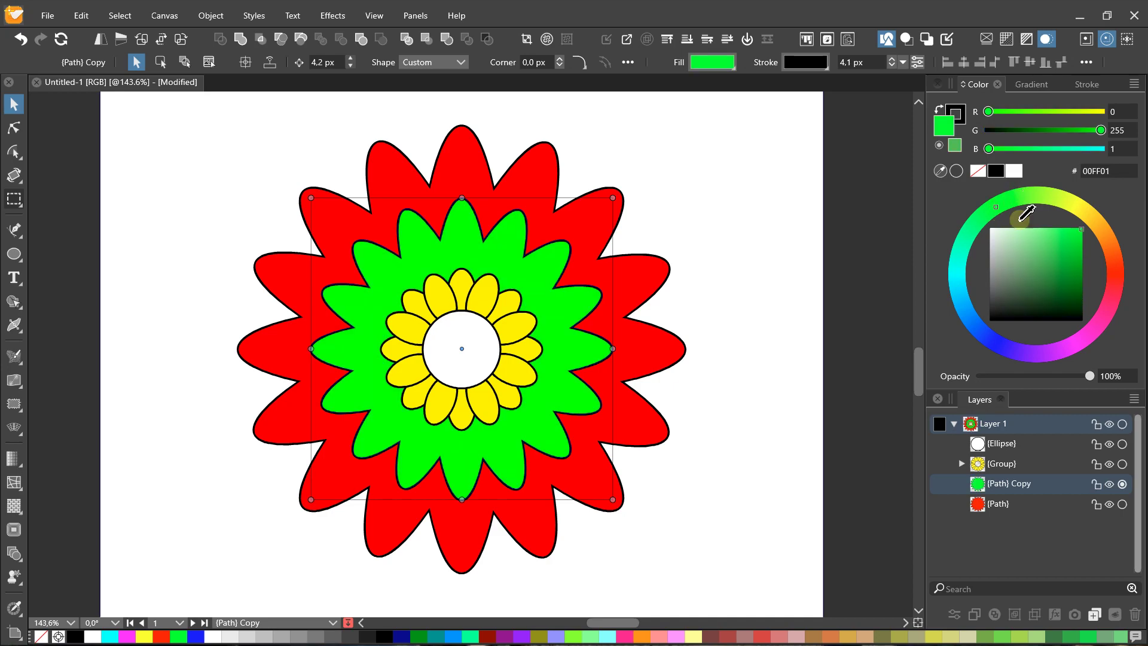
left_click(487, 328)
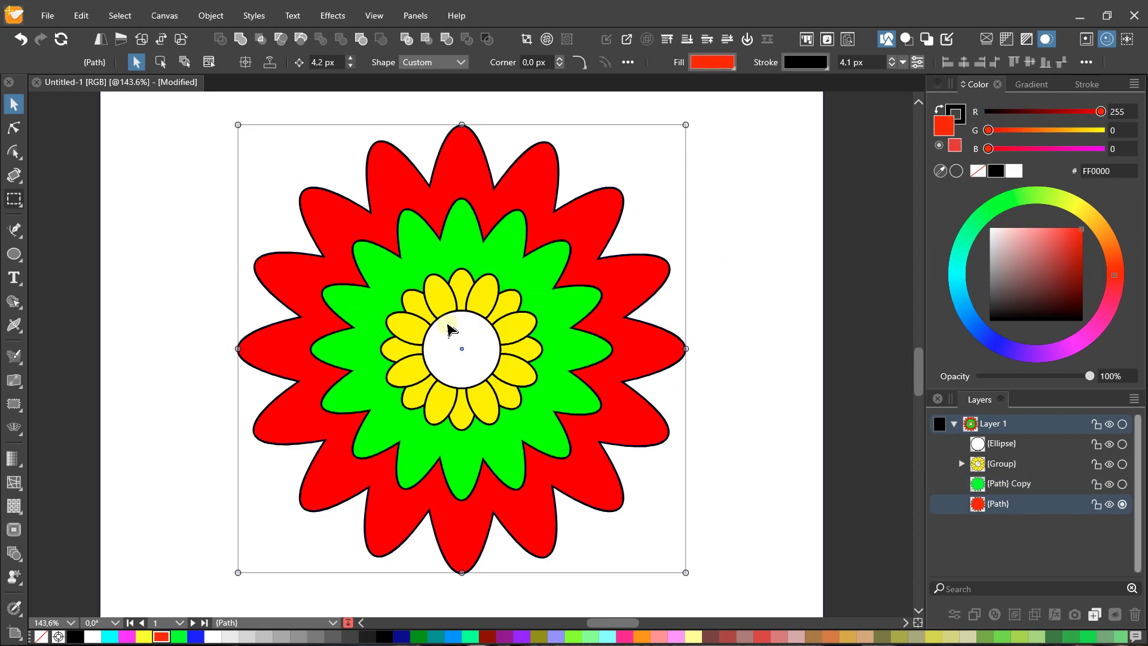
left_click(451, 329)
left_click(1069, 238)
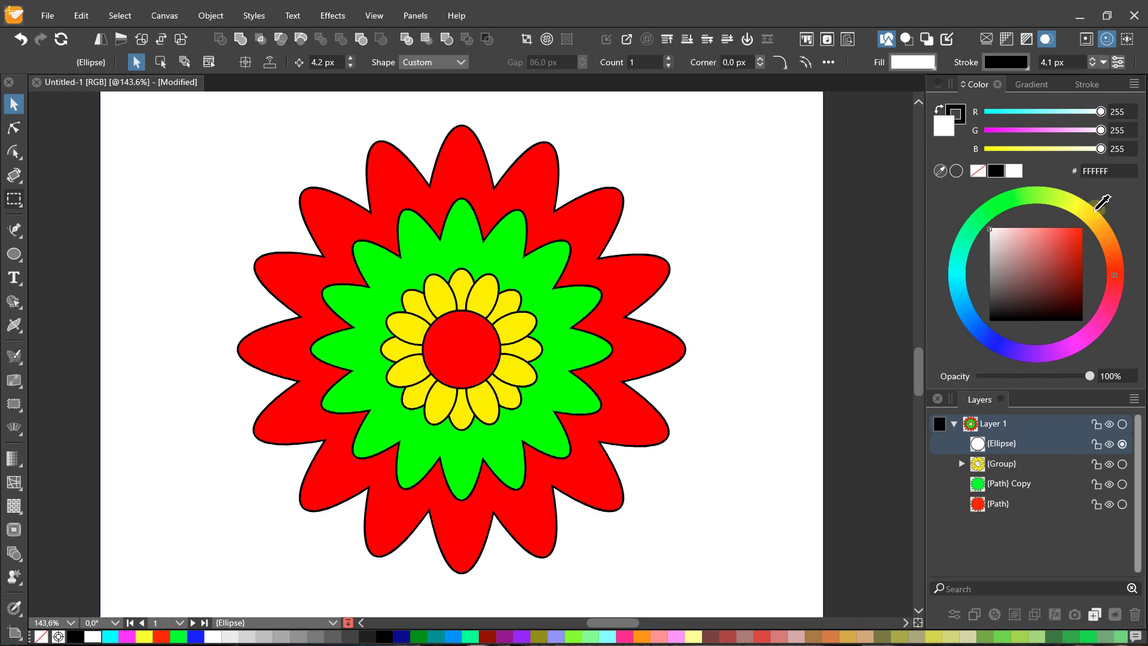
left_click(1080, 336)
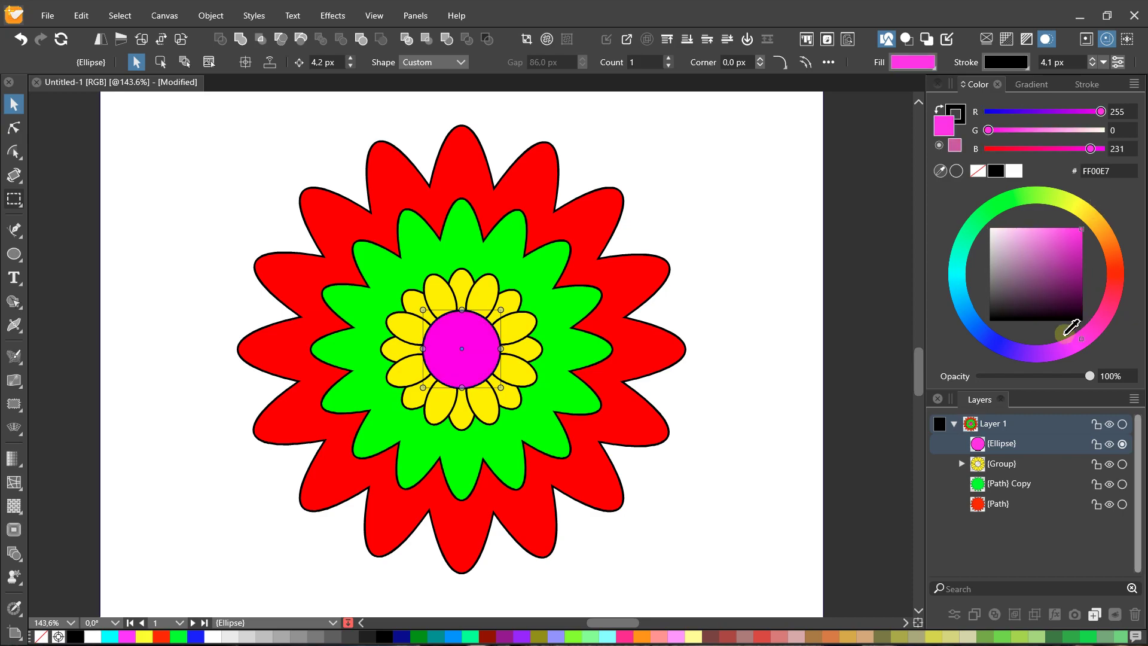
left_click(230, 260)
scroll(485, 248, "down", 2)
scroll(501, 278, "up", 1)
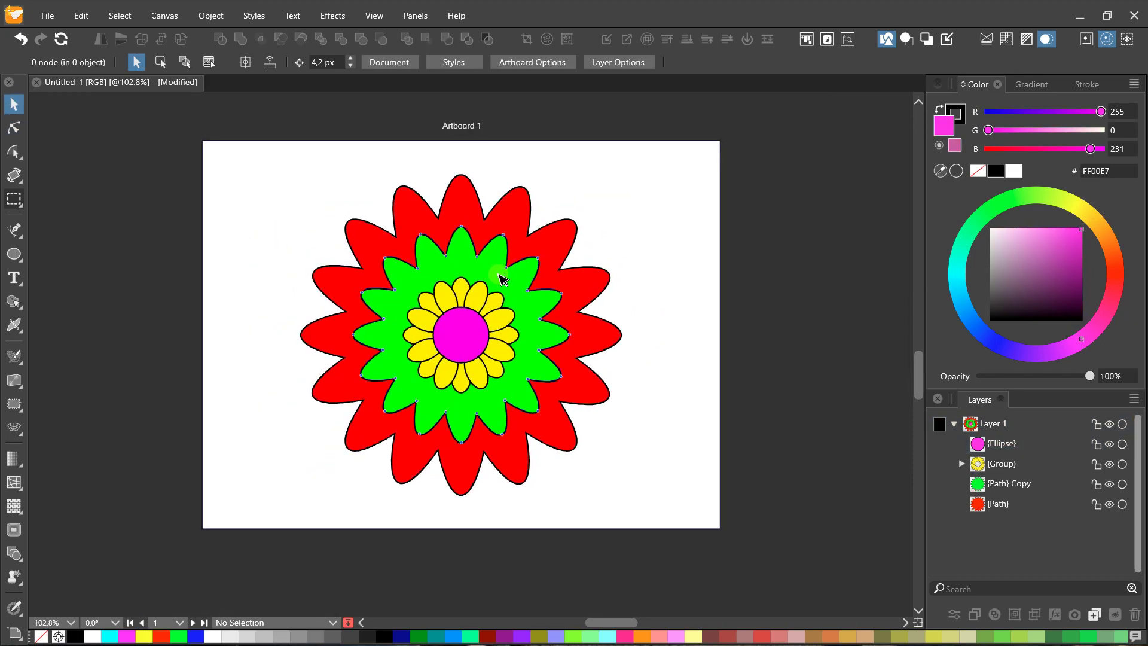
scroll(501, 278, "up", 1)
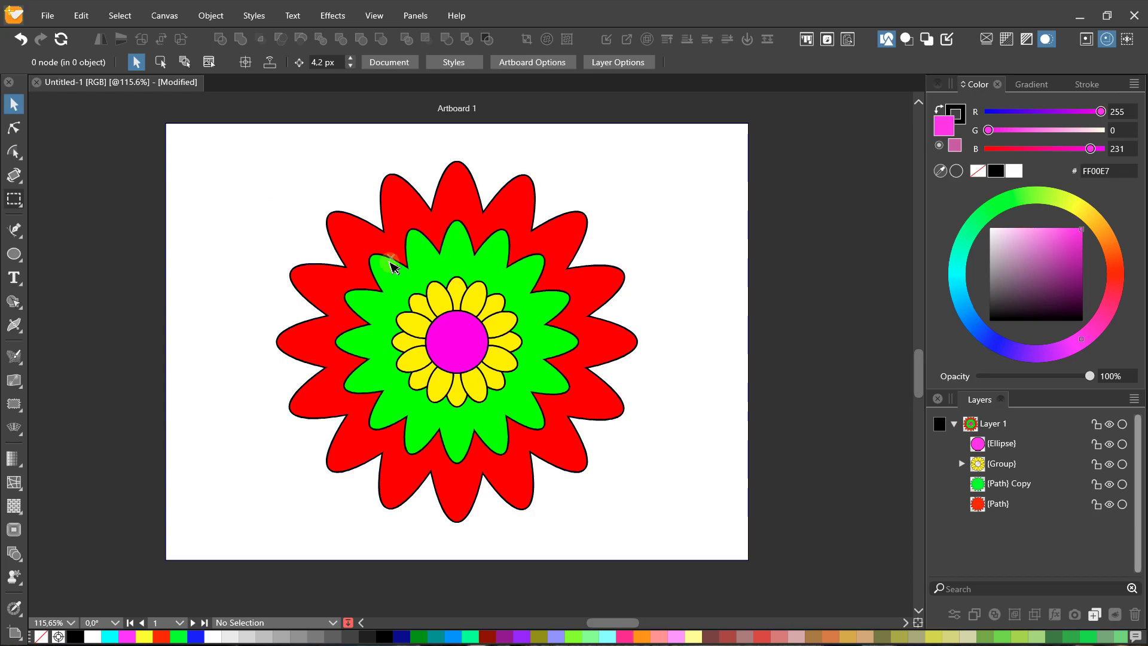
scroll(472, 271, "up", 1)
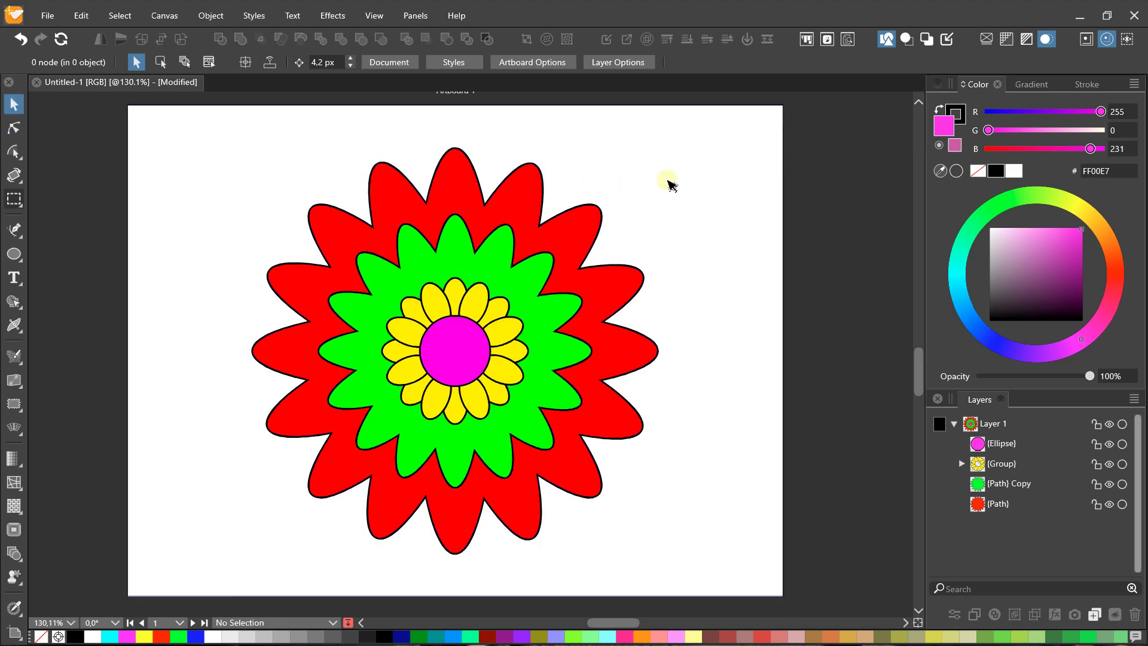
scroll(681, 254, "down", 1)
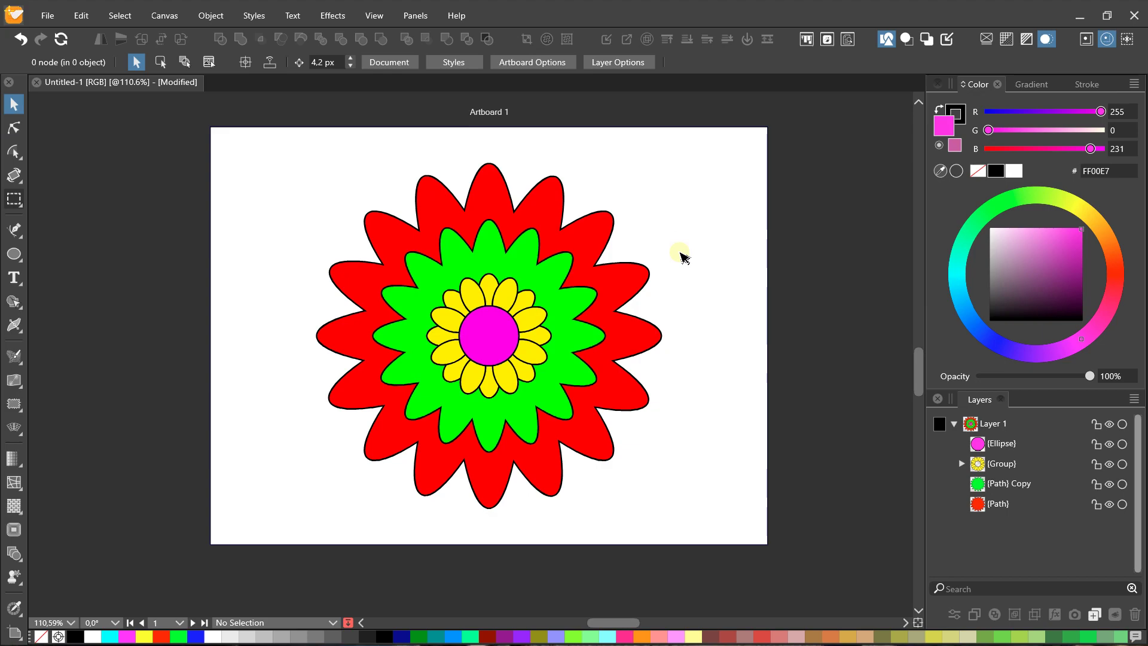
scroll(512, 226, "up", 1)
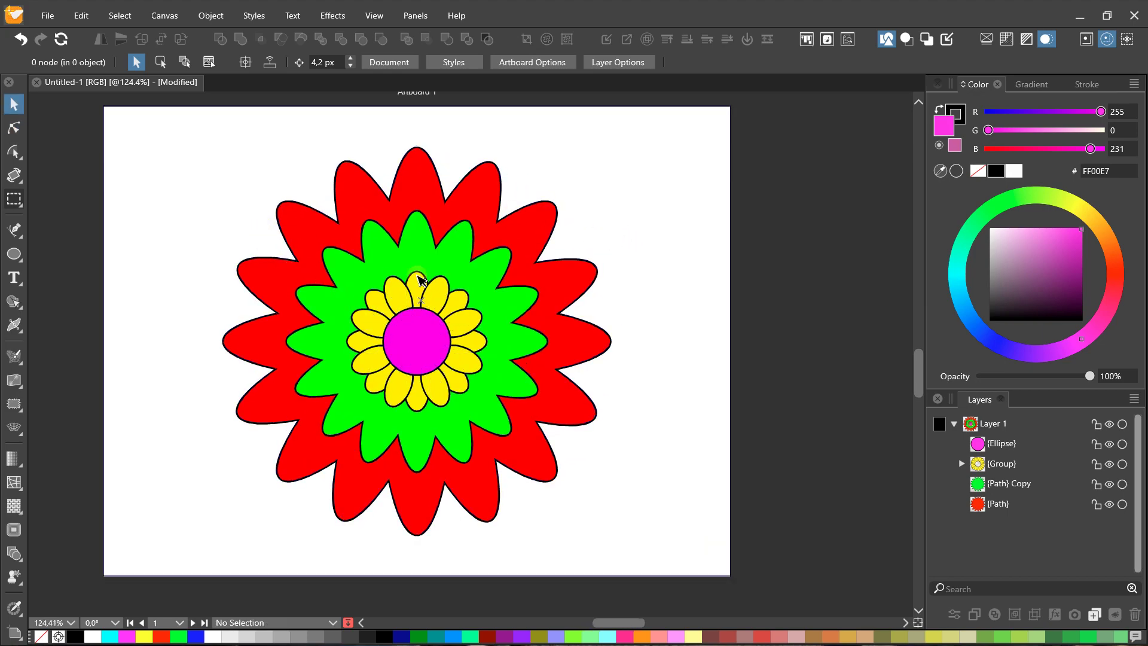
scroll(321, 279, "up", 1)
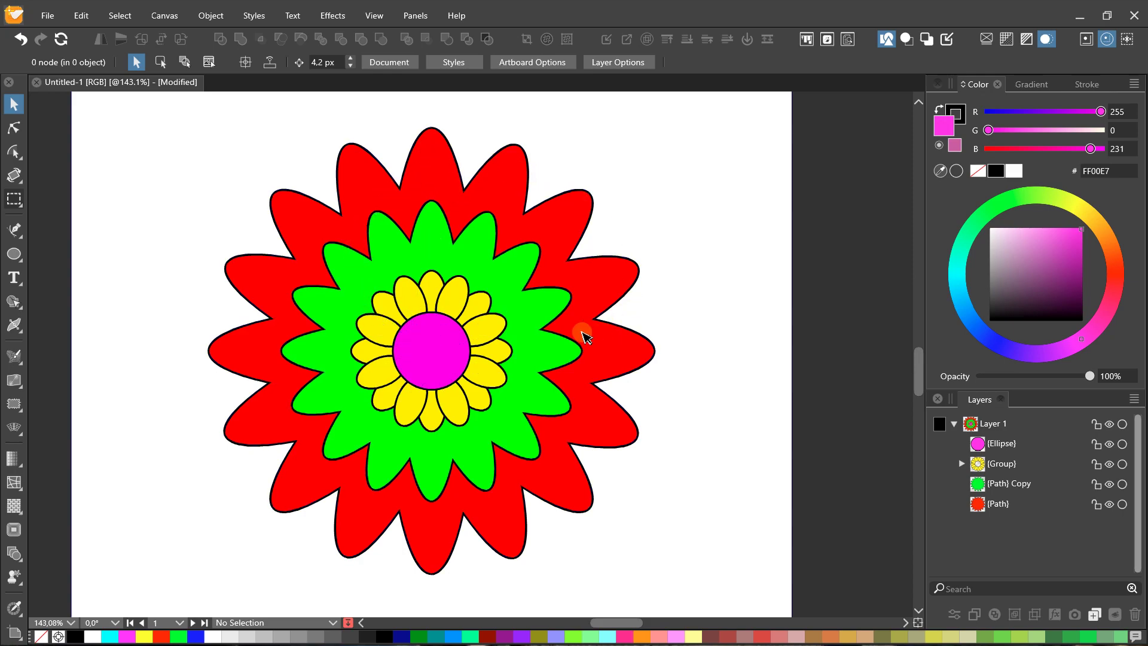
scroll(496, 278, "down", 2)
left_click_drag(496, 281, 438, 301)
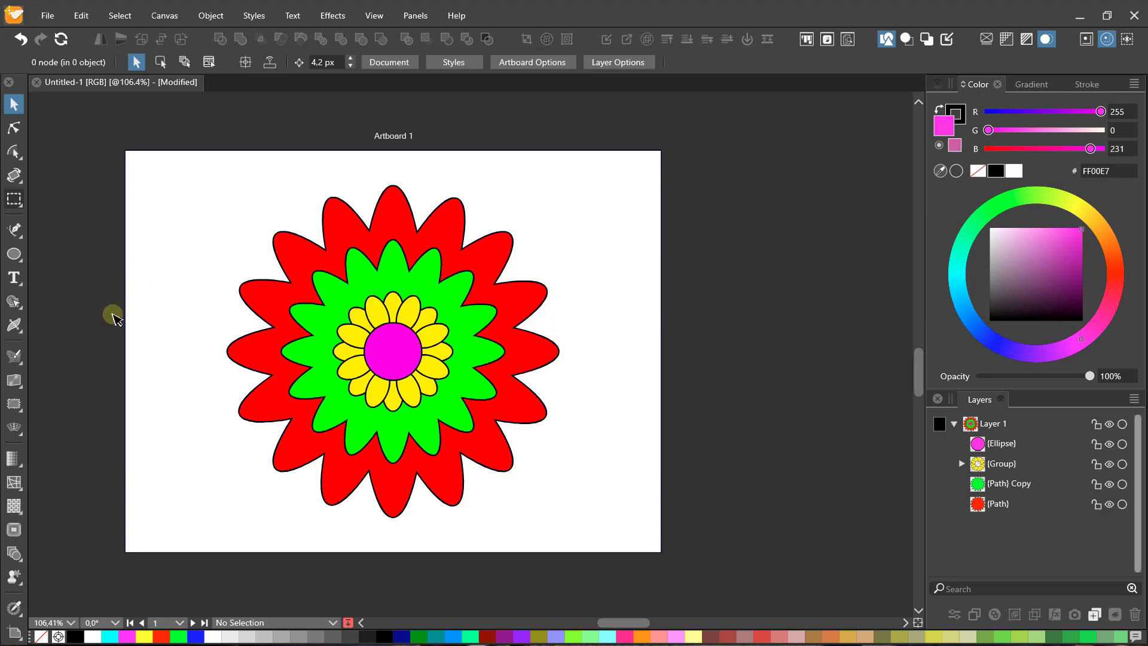
key("a")
key("v")
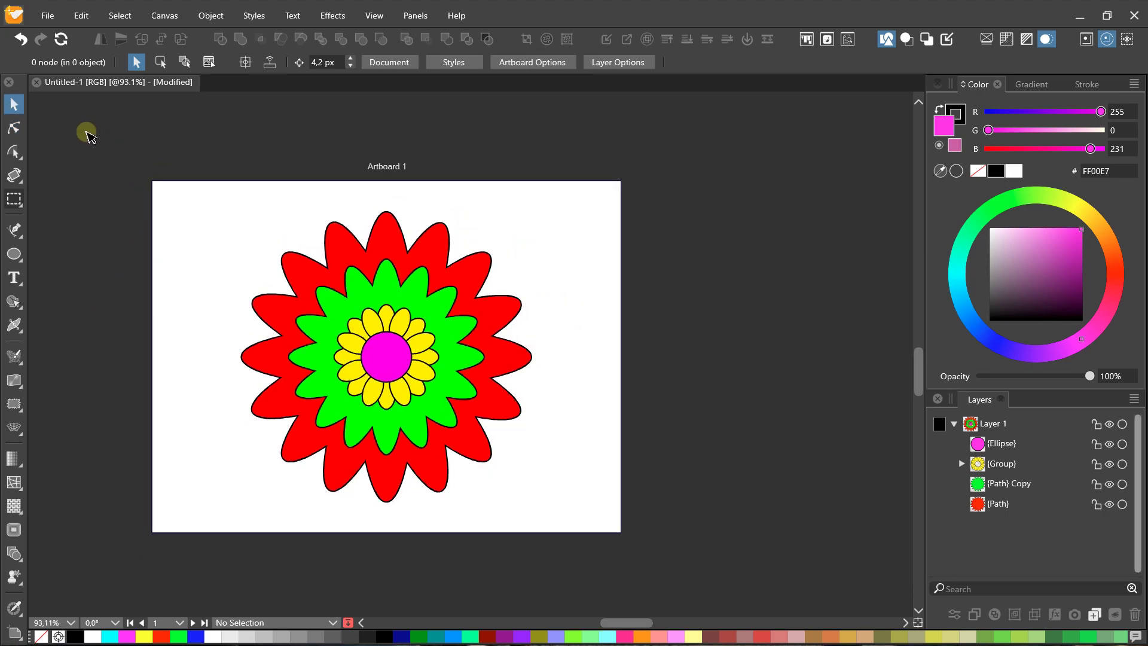
- Switch to the Hand tool and pan the artboard slightly down, leaving the flower unchanged
left_click(15, 175)
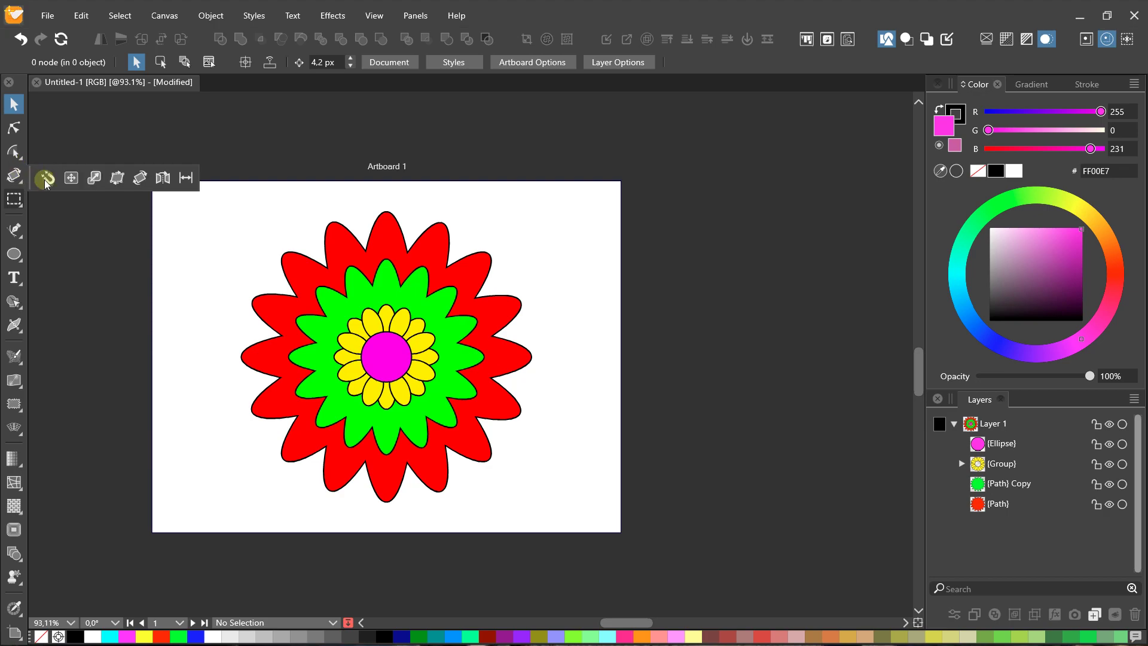
left_click(46, 179)
left_click_drag(80, 125, 82, 148)
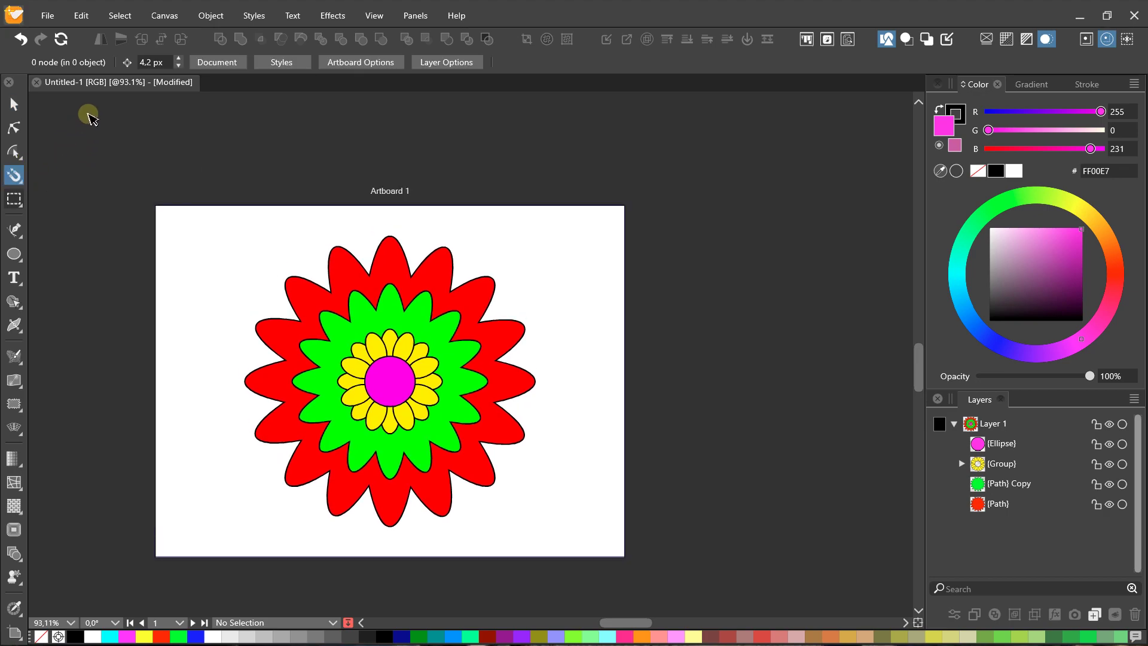